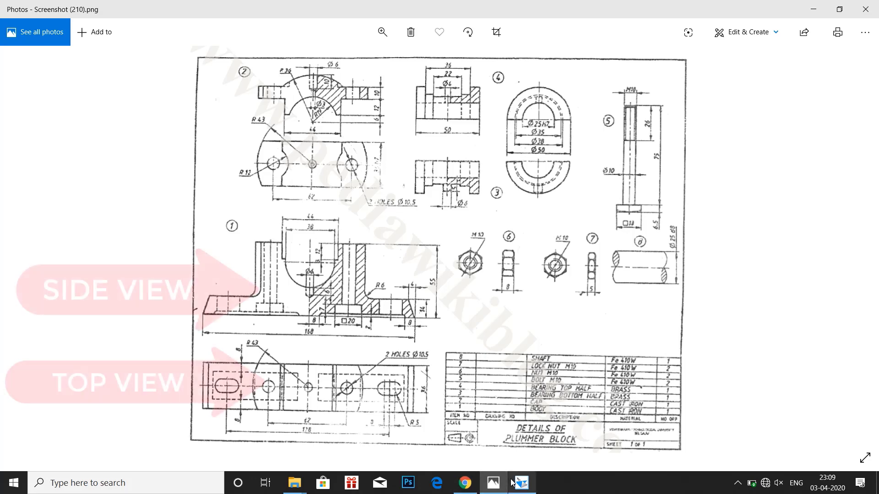
# Switch to Solid Edge and start a sketch on the Front (xz) reference plane.
pyautogui.moveTo(514, 481)
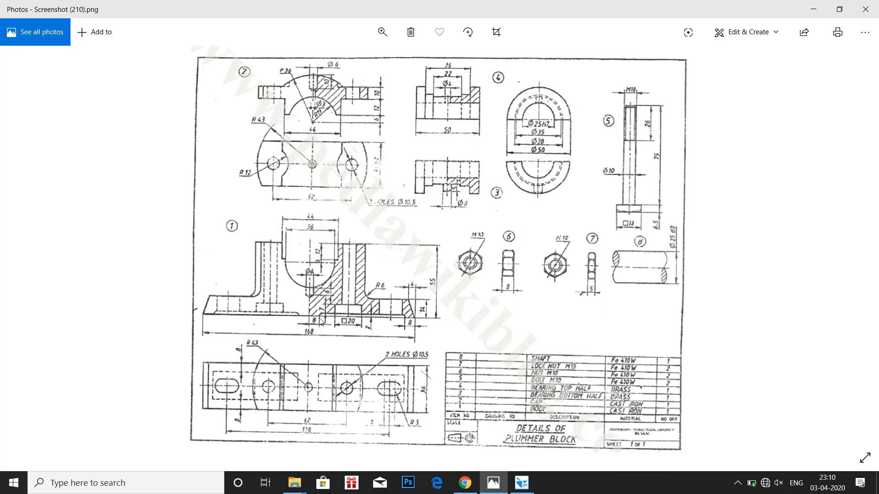
pyautogui.click(521, 482)
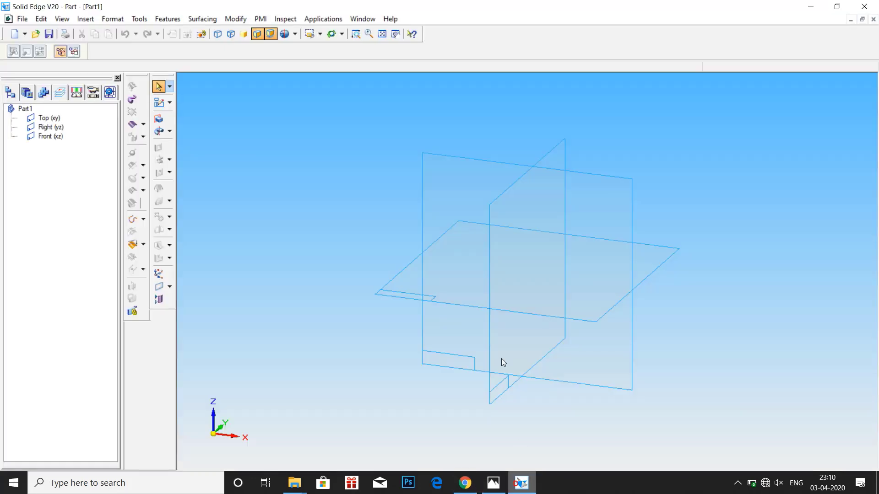
pyautogui.click(158, 104)
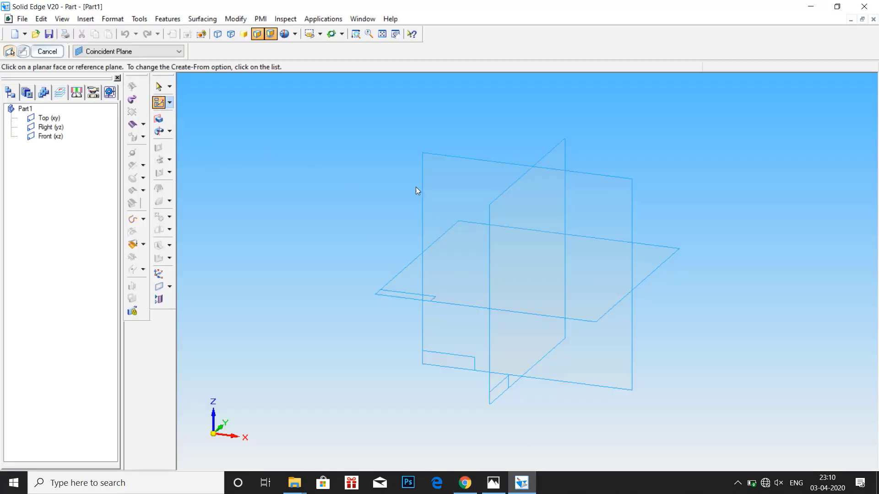
pyautogui.click(435, 190)
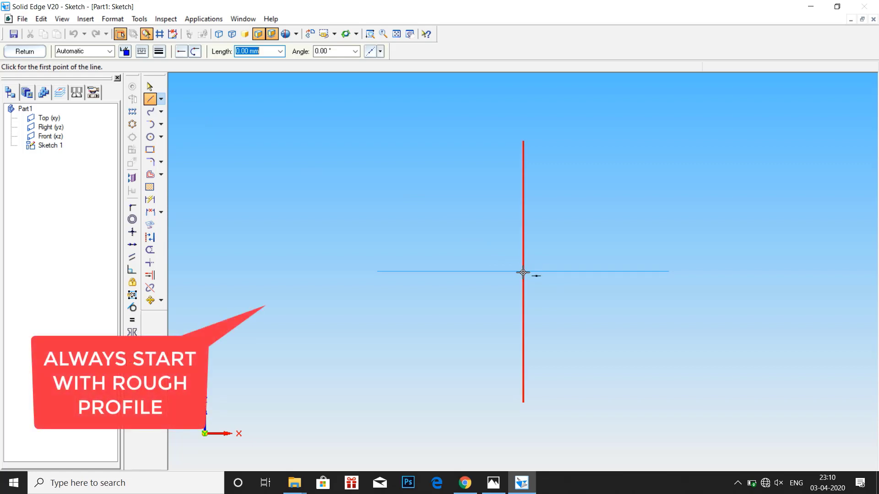
pyautogui.click(523, 271)
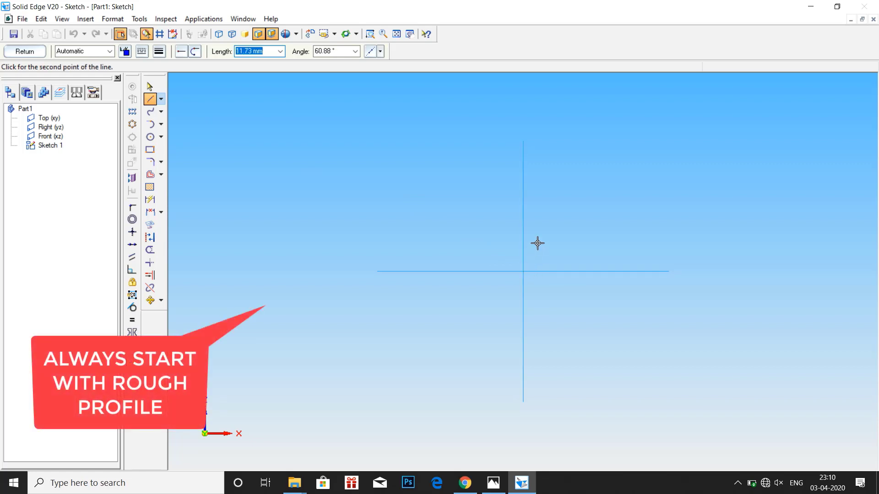
pyautogui.click(525, 208)
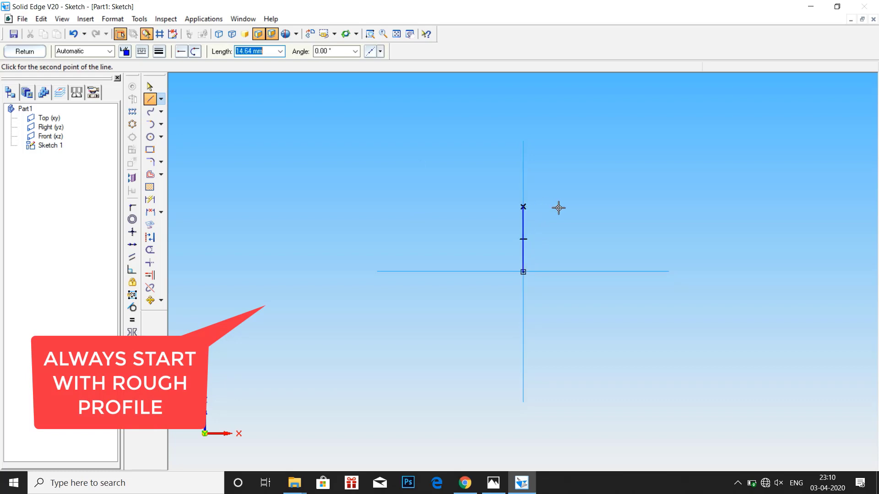
pyautogui.press('Escape')
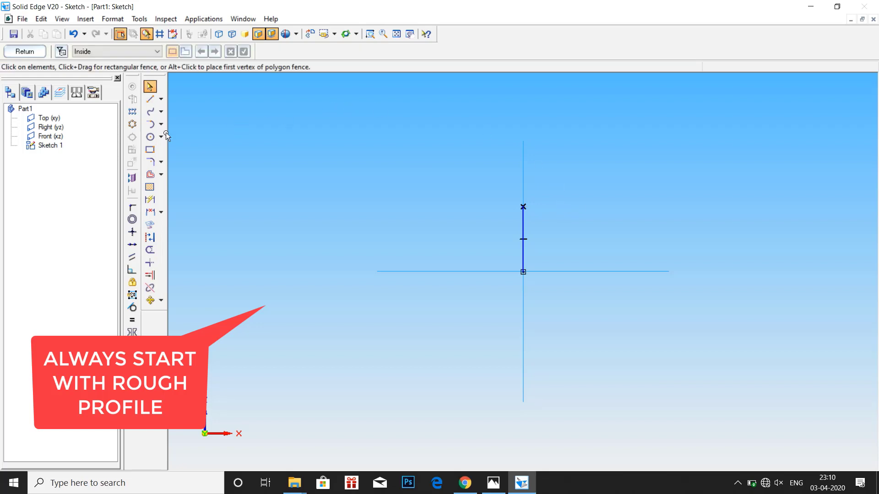
pyautogui.click(151, 136)
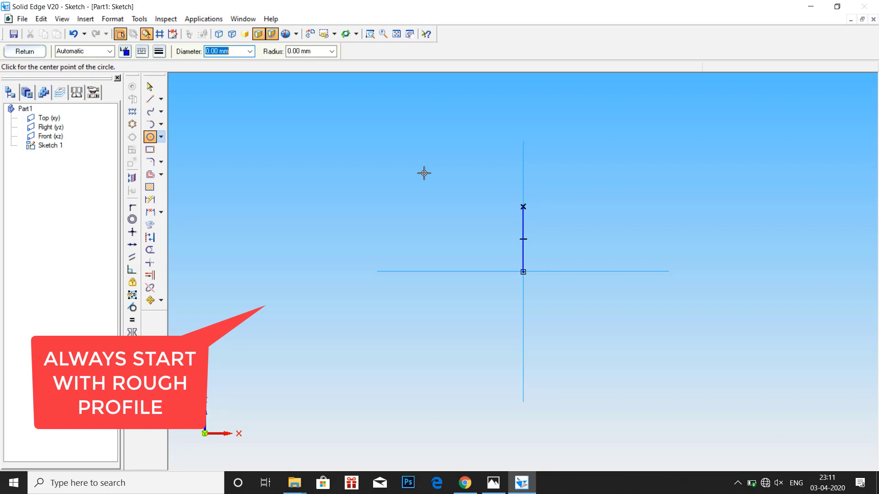
pyautogui.hotkey('ctrl', 'z')
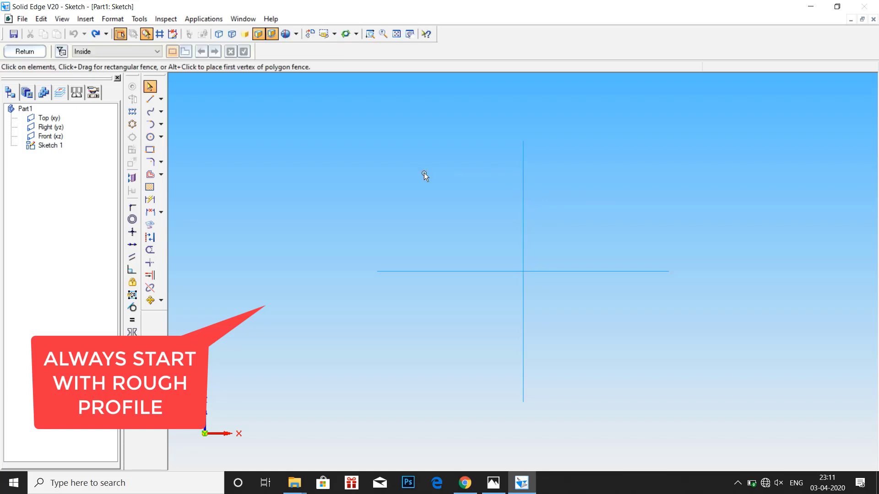
# Draw a vertical line about 48 mm long upward from the sketch origin.
pyautogui.click(149, 99)
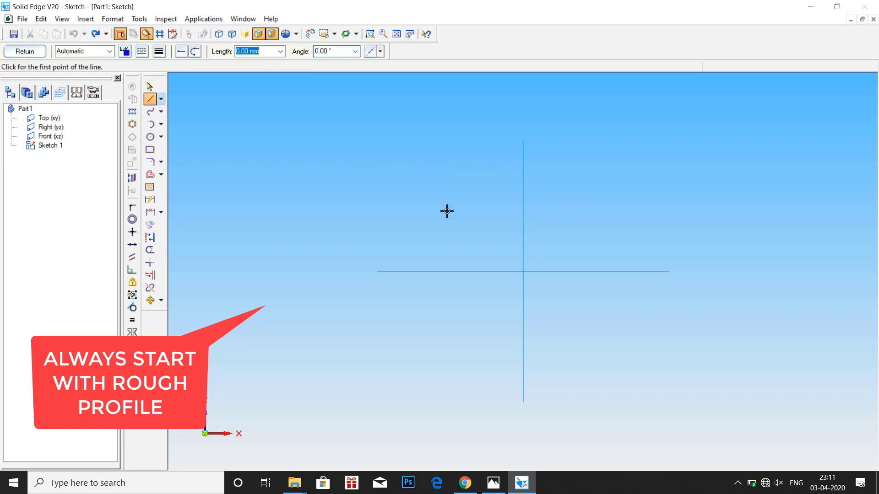
pyautogui.click(523, 272)
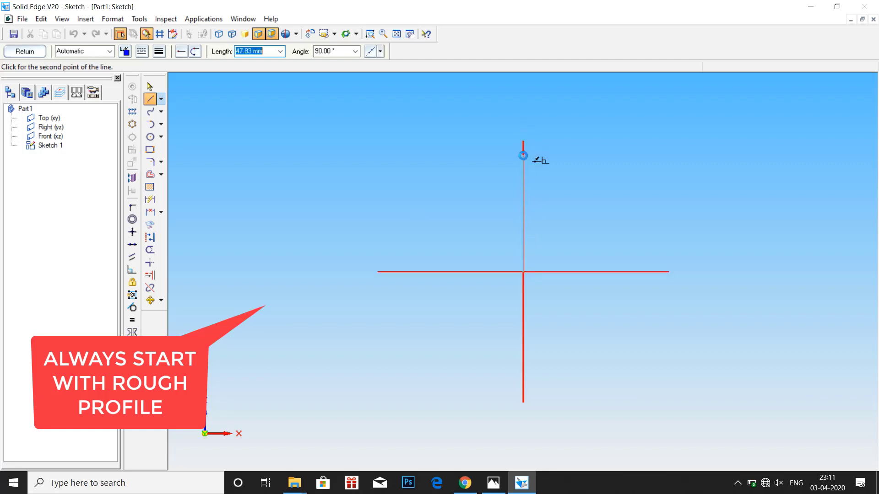
pyautogui.click(523, 155)
pyautogui.press('Escape')
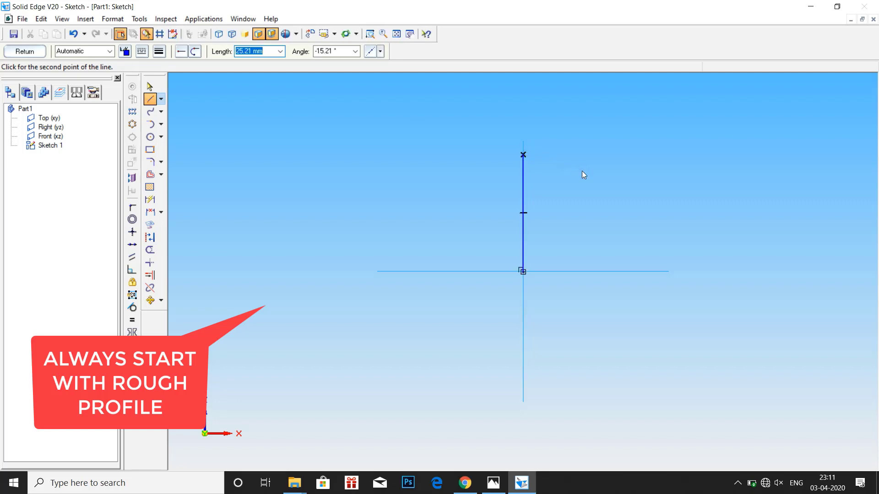
# Check the plummer block drawing and draw a 38 mm diameter circle centred on the vertical line's upper end.
pyautogui.click(151, 137)
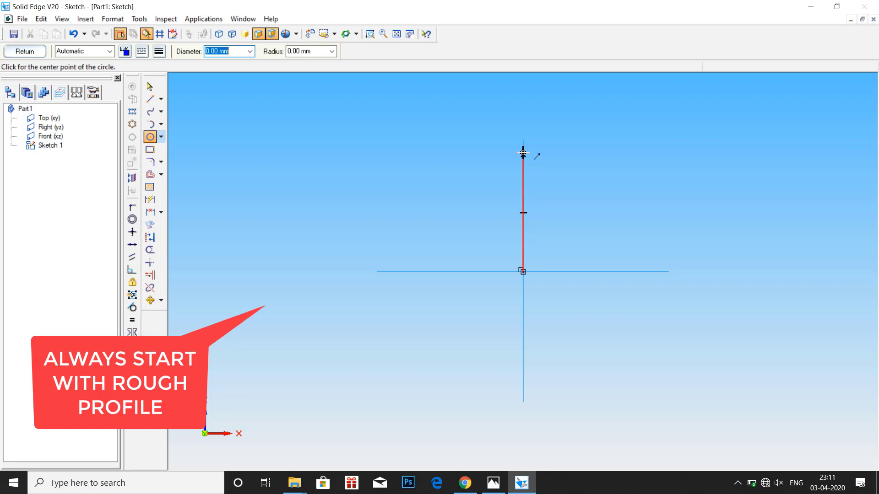
pyautogui.click(493, 482)
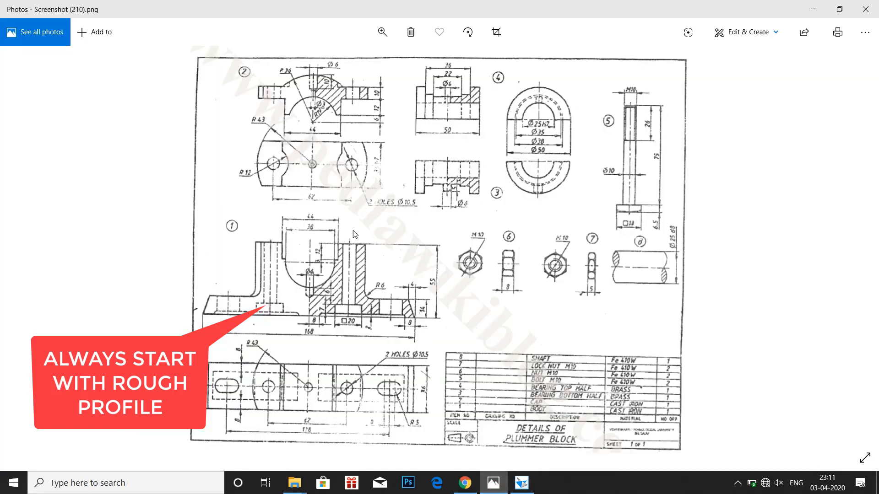
pyautogui.click(522, 483)
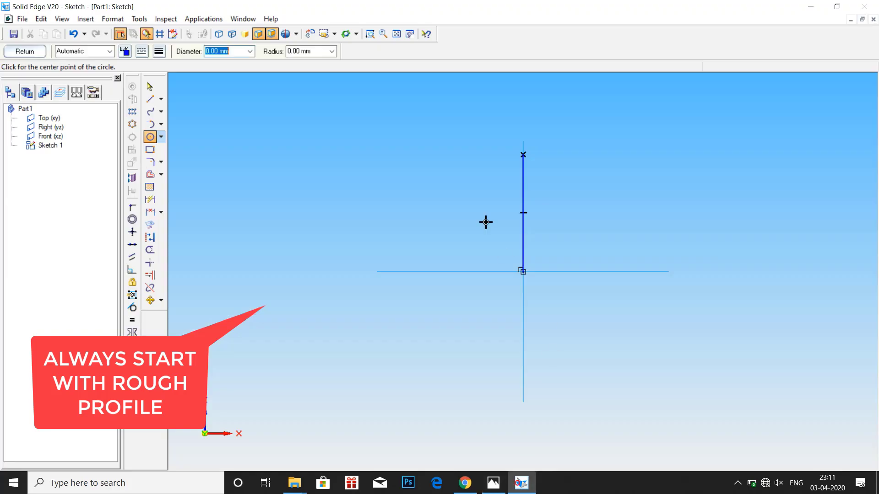
pyautogui.click(525, 155)
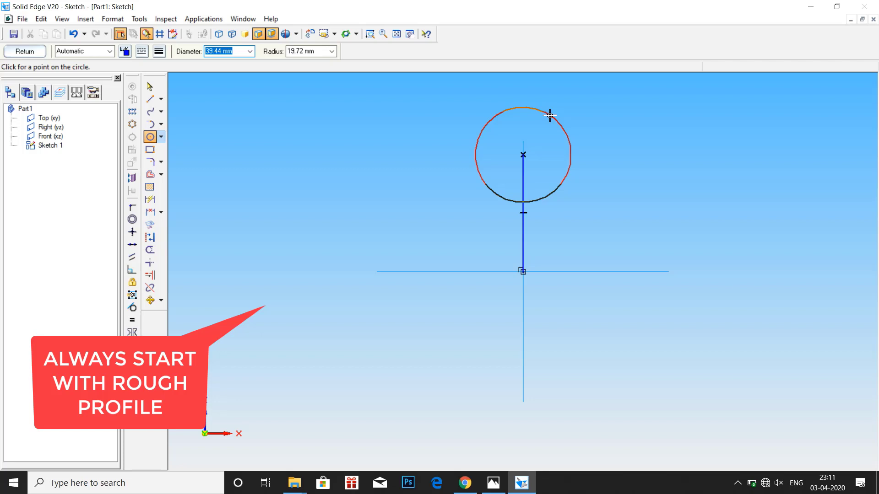
pyautogui.write('38')
pyautogui.press('Return')
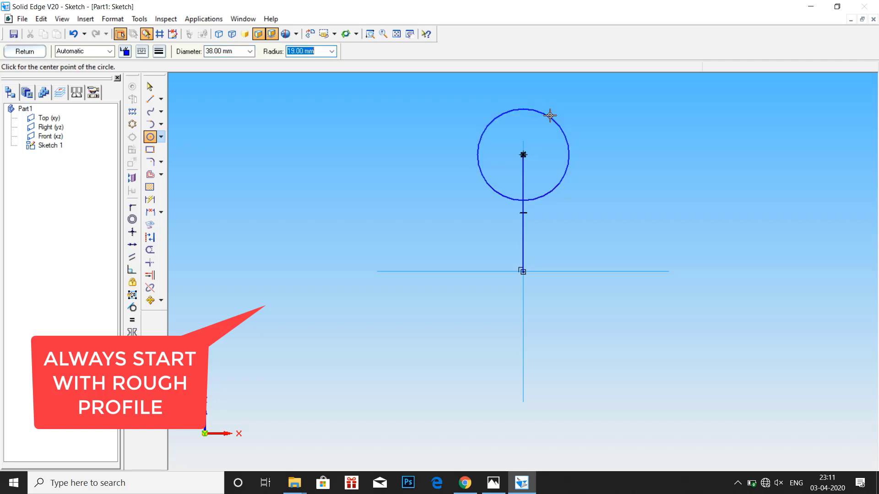
pyautogui.press('Escape')
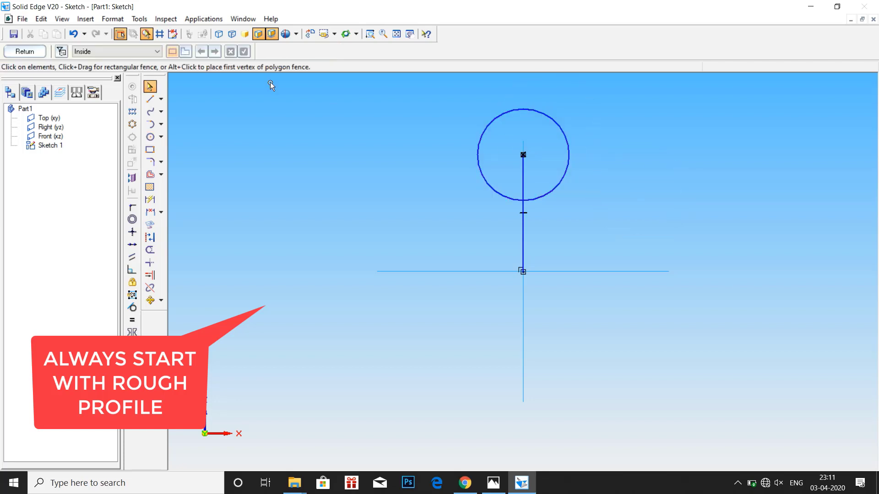
# Sketch the rough half-body outline from the circle's right quadrant through the stepped top, down to the foot and sloped end, and back to the origin.
pyautogui.click(150, 99)
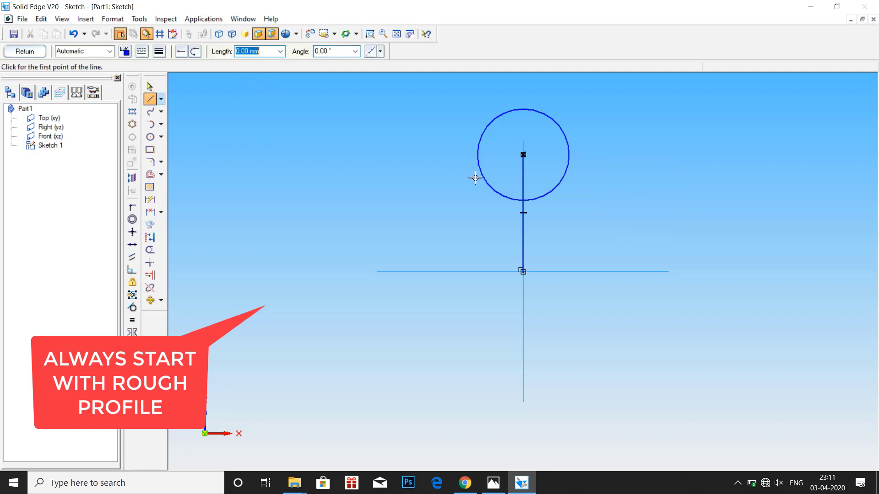
pyautogui.click(569, 154)
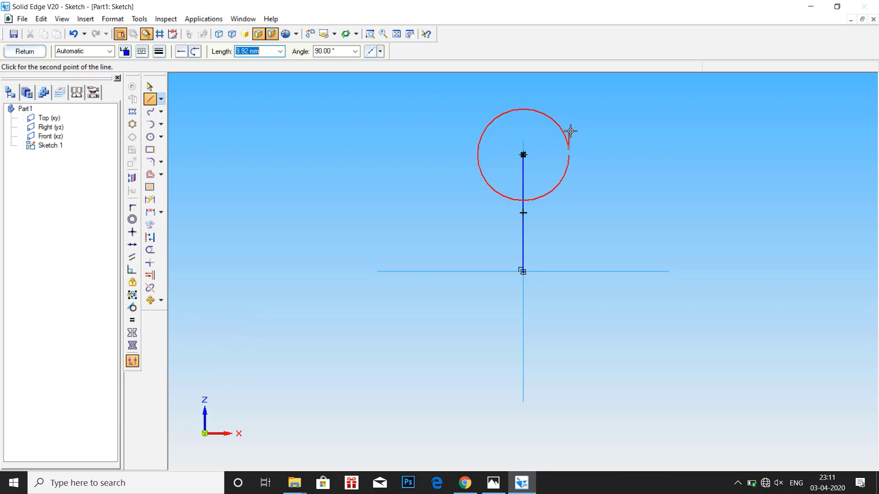
pyautogui.click(569, 136)
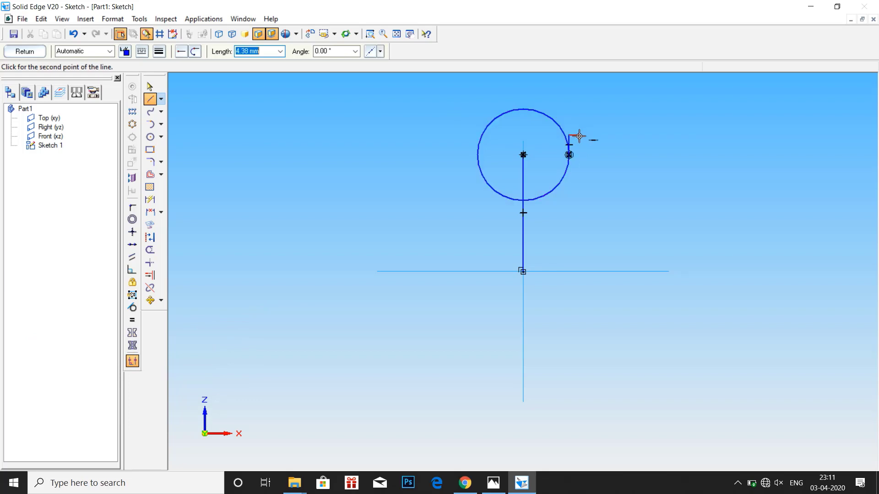
pyautogui.click(579, 135)
pyautogui.click(579, 107)
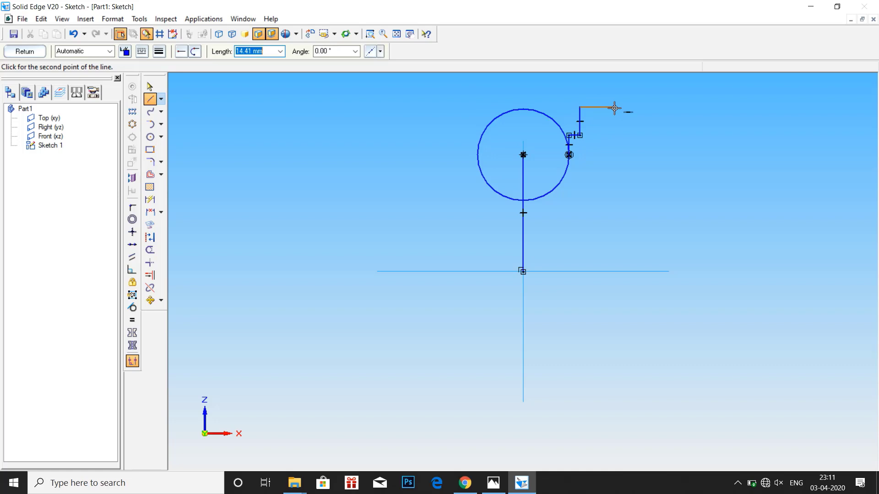
pyautogui.click(623, 107)
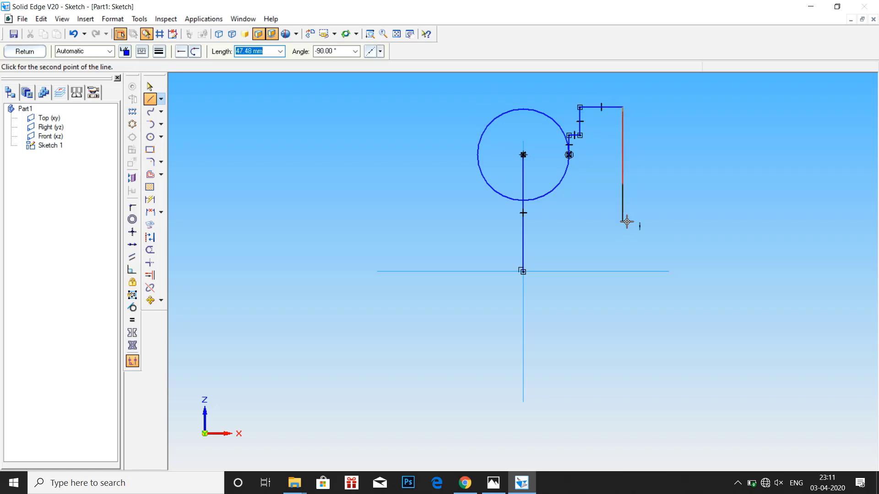
pyautogui.click(623, 222)
pyautogui.click(694, 222)
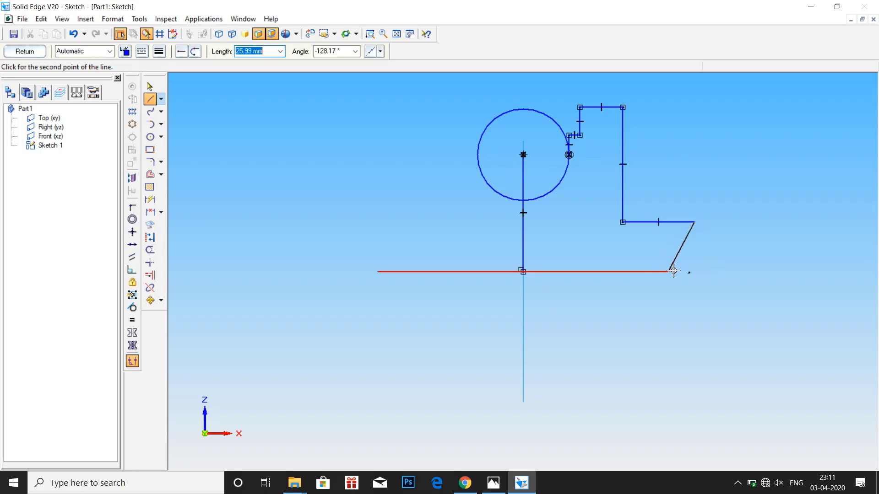
pyautogui.click(715, 271)
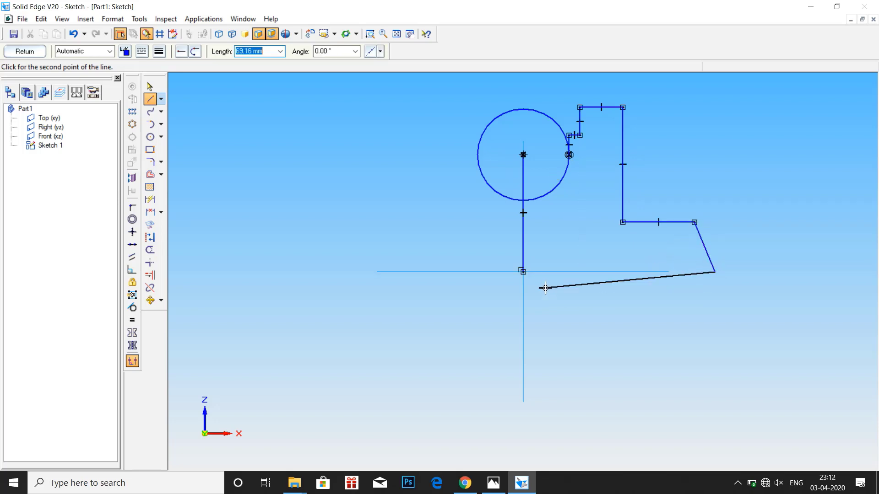
pyautogui.click(523, 272)
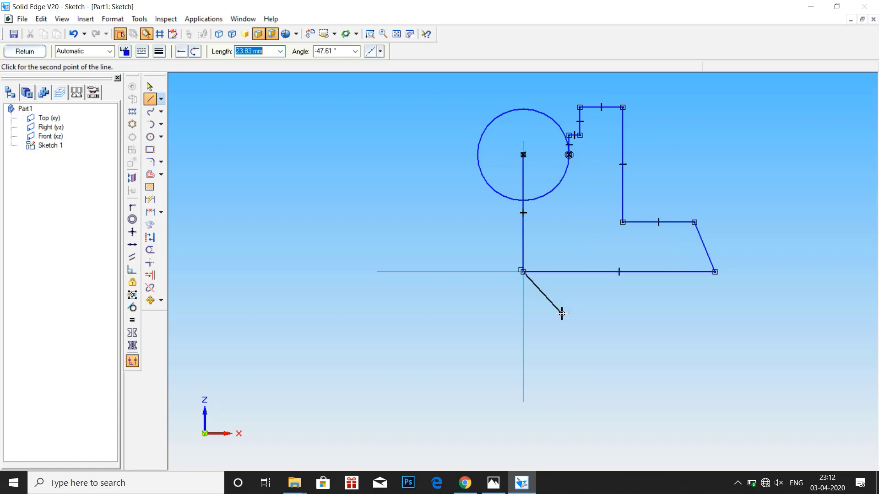
pyautogui.press('Escape')
# Trim the circle to leave only its lower-right quarter arc between the vertical line and the stepped outline.
pyautogui.click(150, 249)
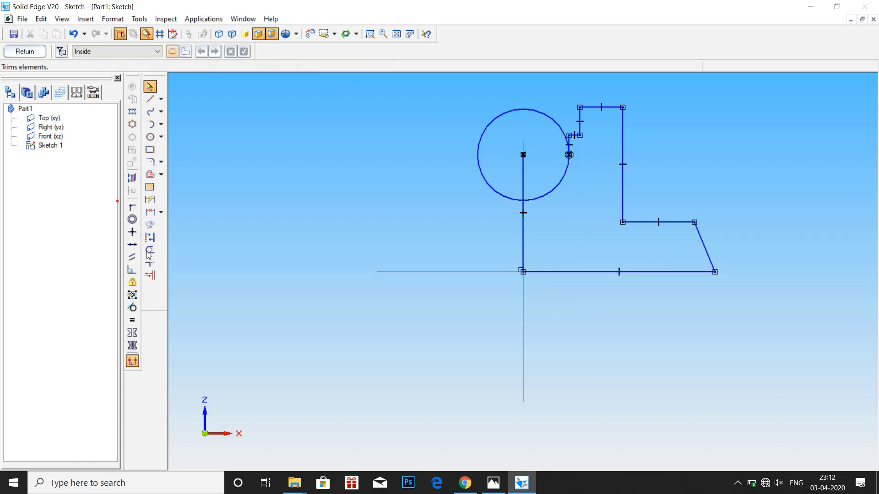
pyautogui.click(481, 137)
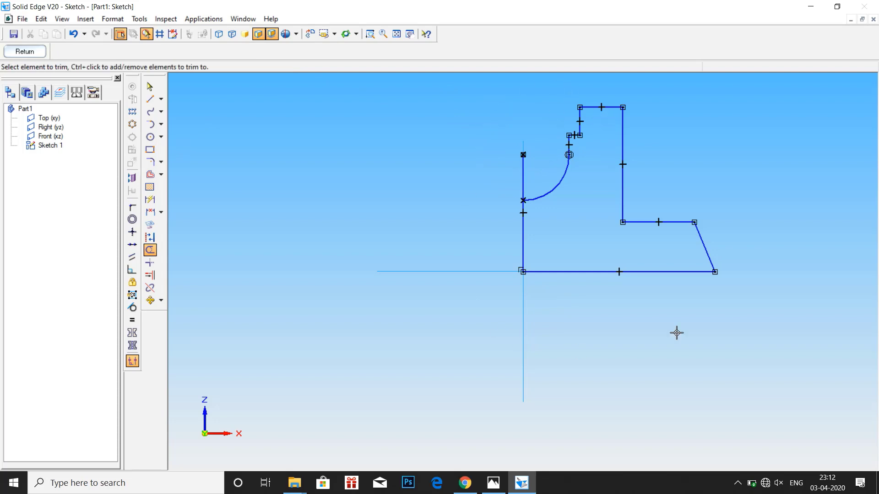
pyautogui.click(149, 87)
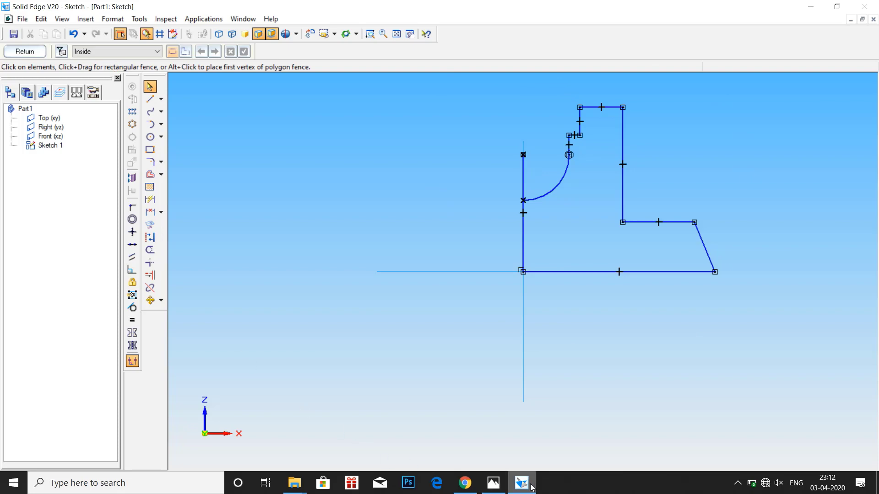
# Check the body's overall length in the drawing and dimension the profile's base line as 168/2 (84 mm).
pyautogui.click(490, 481)
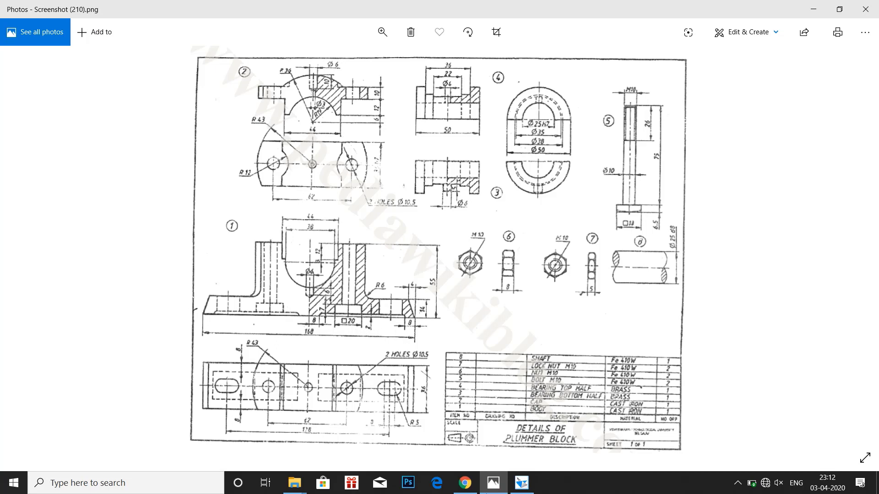
pyautogui.click(519, 486)
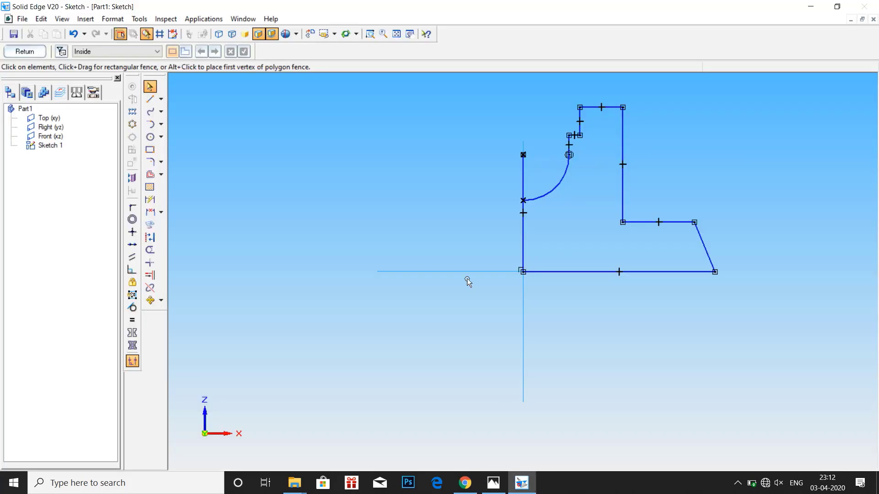
pyautogui.click(151, 200)
pyautogui.click(572, 272)
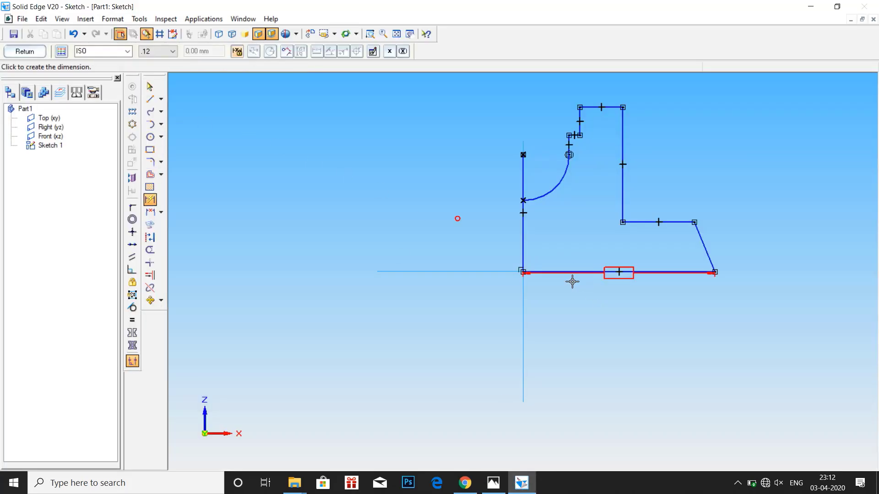
pyautogui.click(570, 321)
pyautogui.write('168/2')
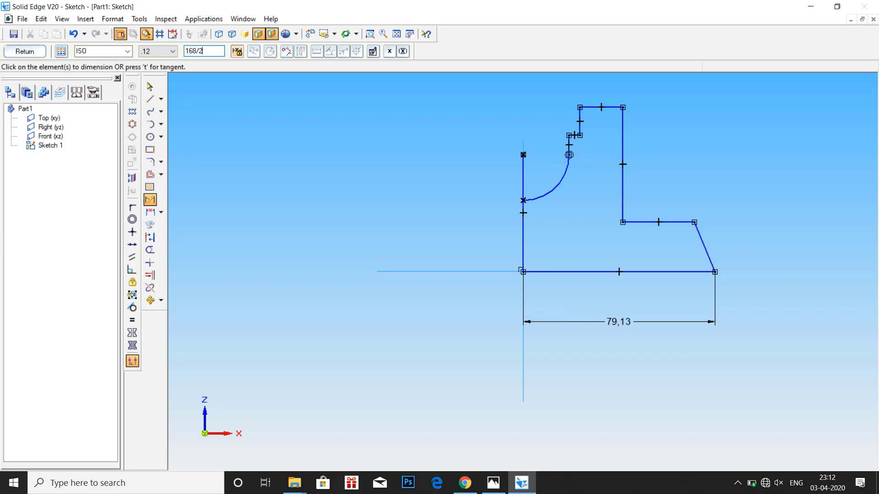
pyautogui.press('Return')
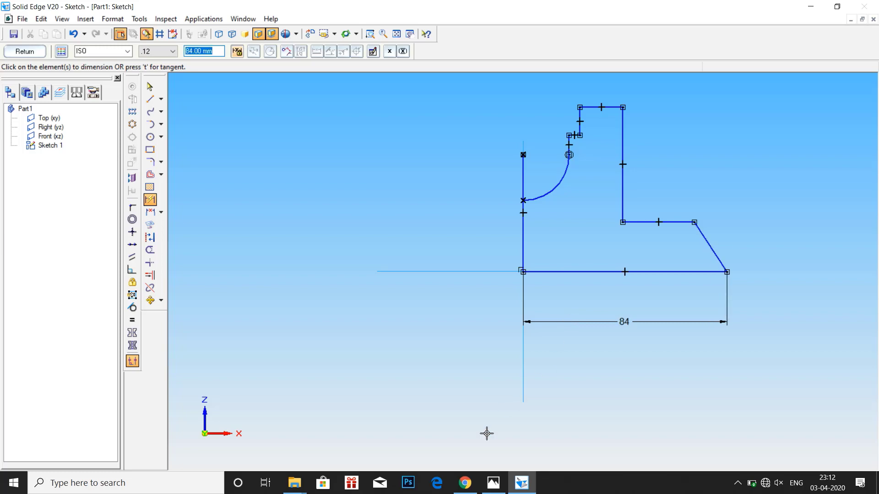
# Check the foot height in the drawing and dimension the foot's top edge 14 mm above the base line.
pyautogui.click(493, 483)
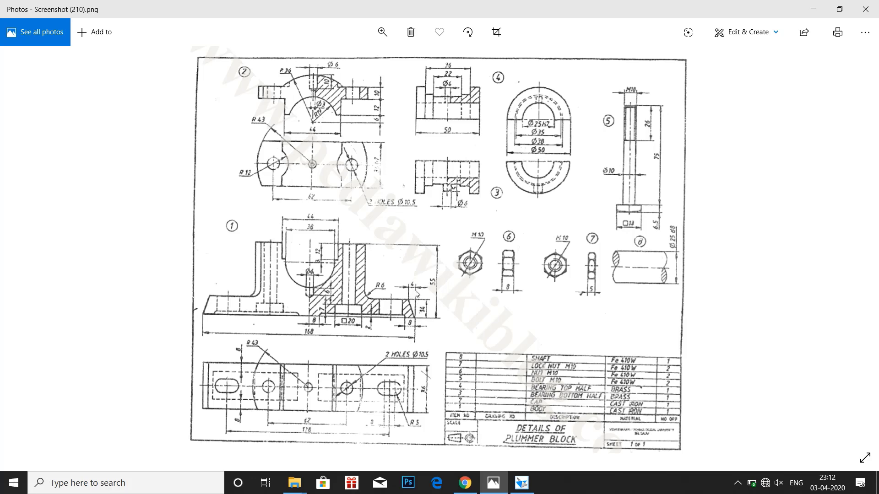
pyautogui.click(521, 483)
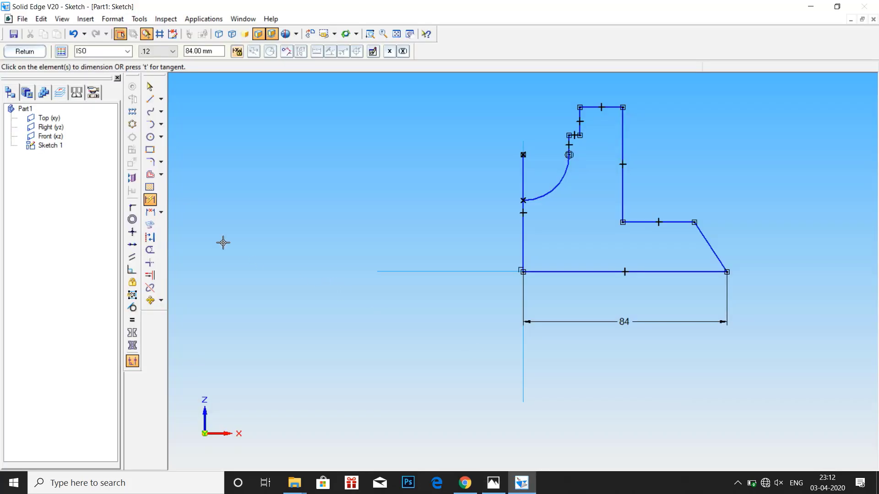
pyautogui.click(150, 199)
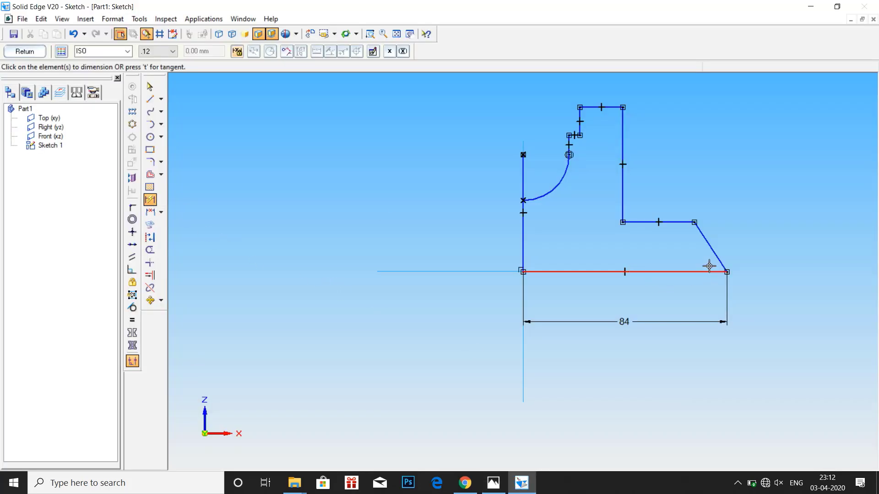
pyautogui.click(677, 222)
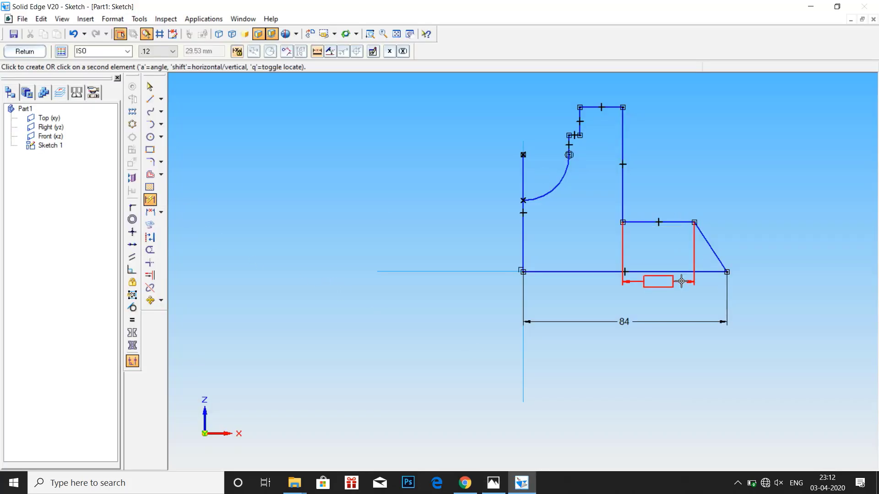
pyautogui.click(680, 271)
pyautogui.click(784, 249)
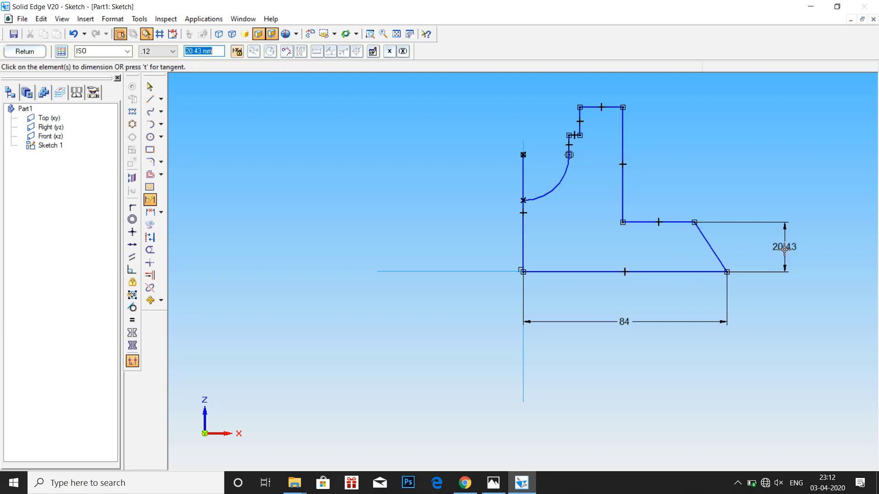
pyautogui.write('14')
pyautogui.press('Return')
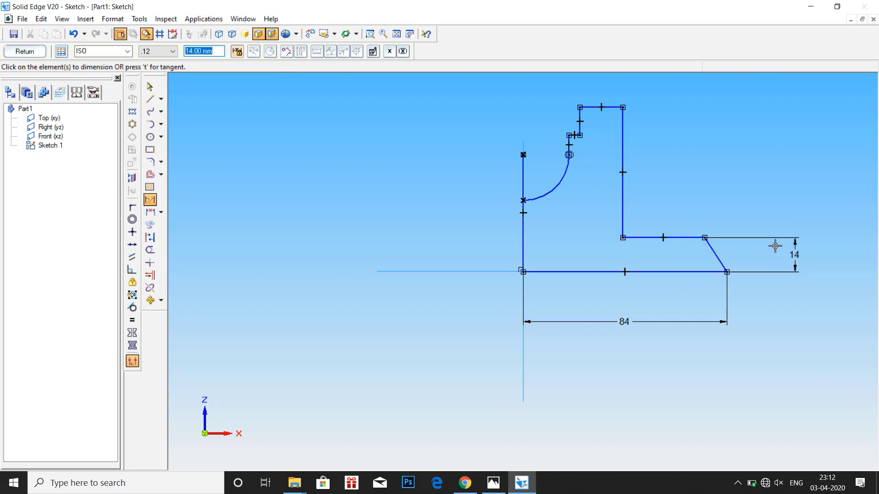
# Dimension the horizontal offset between the sloped end's two endpoints as 4 mm.
pyautogui.click(729, 272)
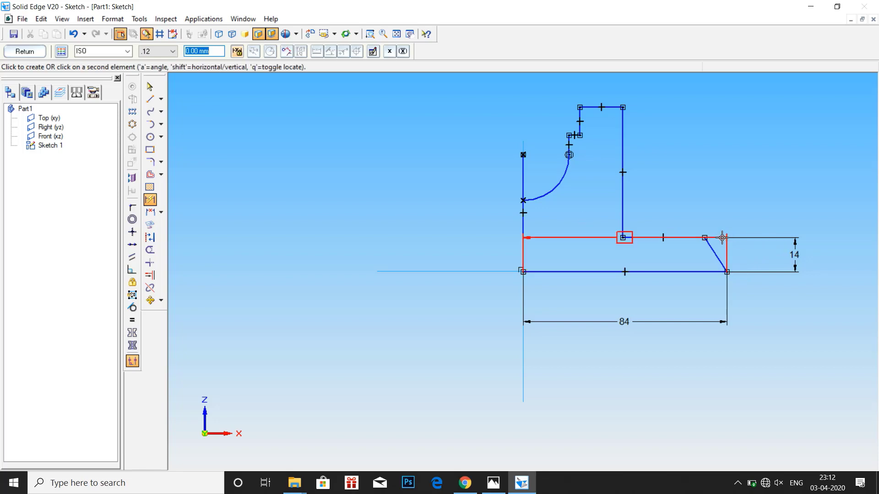
pyautogui.click(705, 238)
pyautogui.click(712, 198)
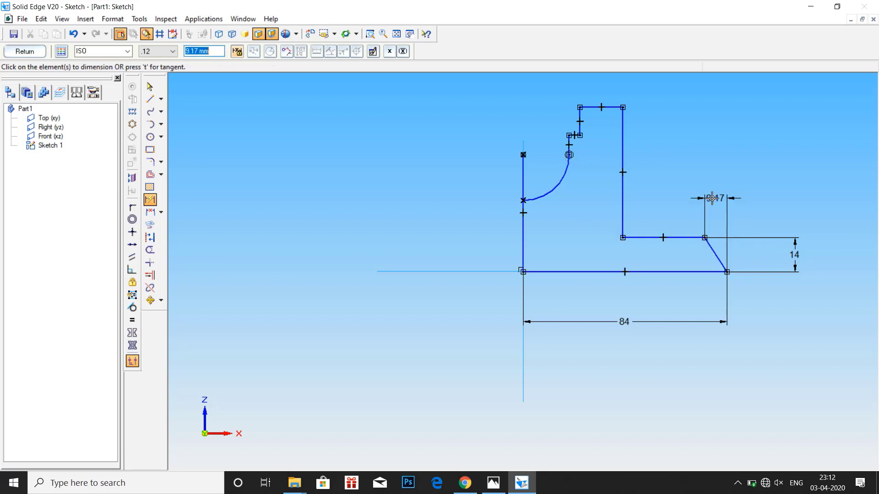
pyautogui.write('4')
pyautogui.press('Return')
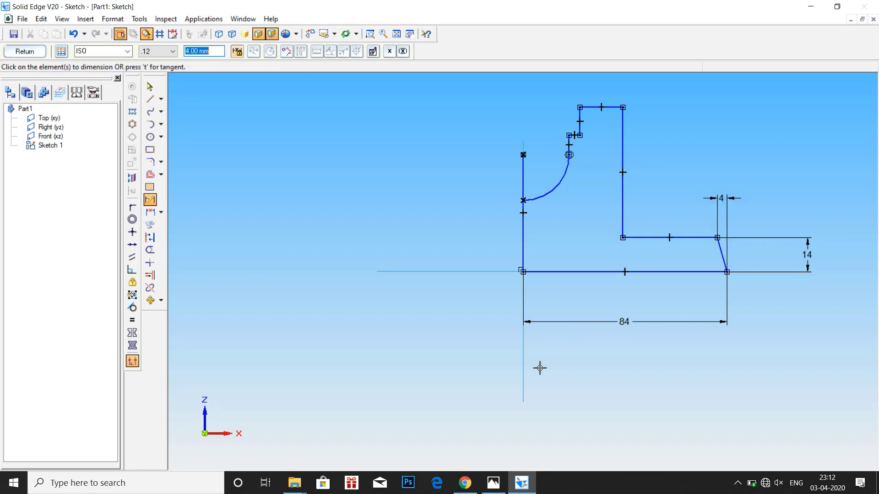
# Check the body height in the drawing, dimension the top edge from the base line, try 55 mm and undo that value.
pyautogui.click(493, 483)
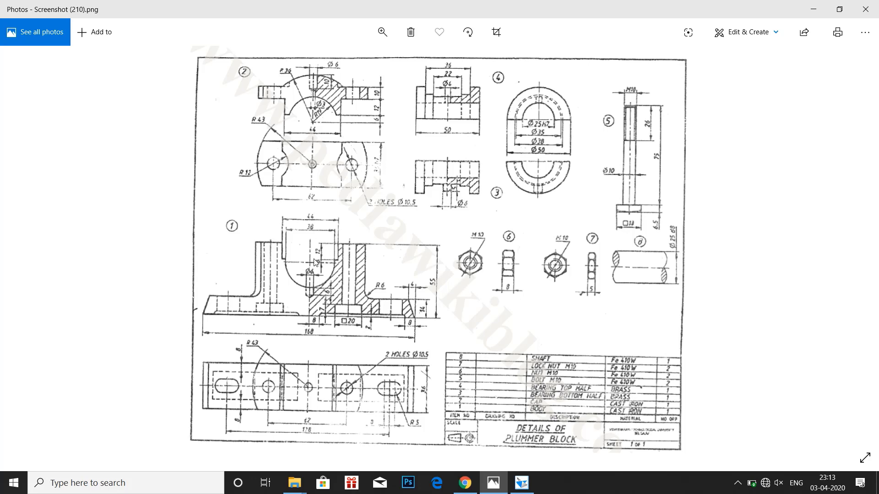
pyautogui.click(523, 485)
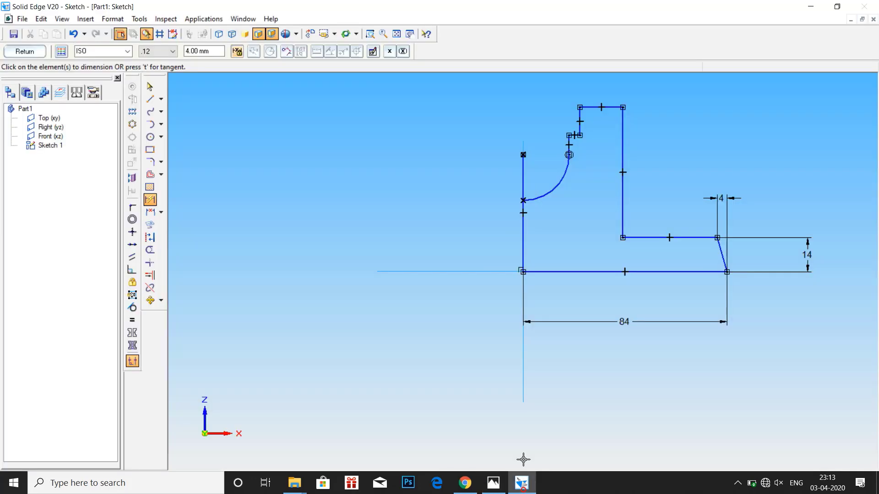
pyautogui.click(594, 108)
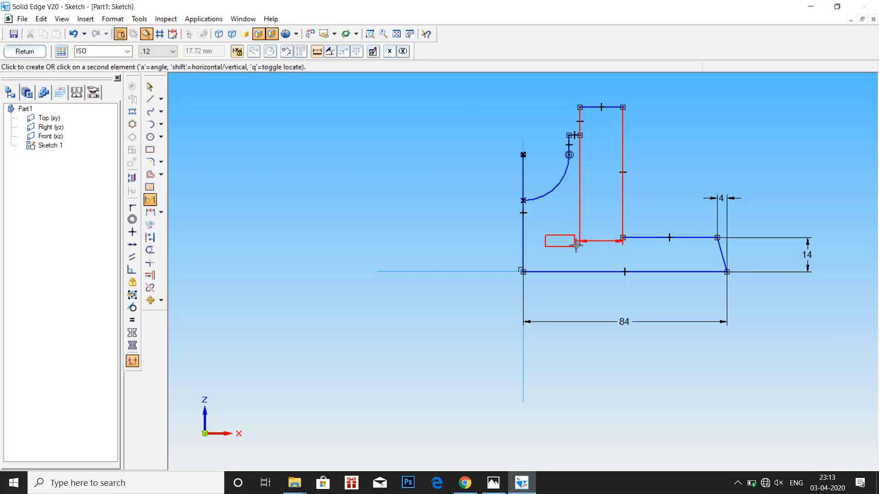
pyautogui.click(579, 271)
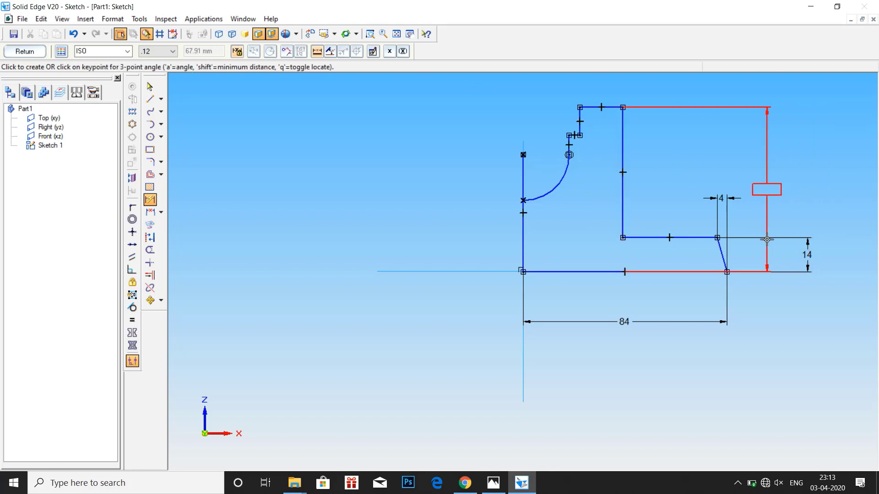
pyautogui.click(767, 239)
pyautogui.write('55')
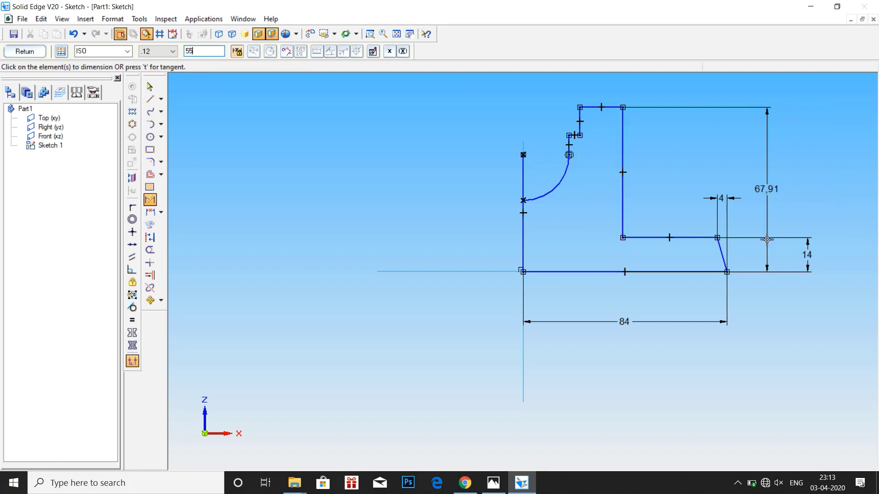
pyautogui.press('Return')
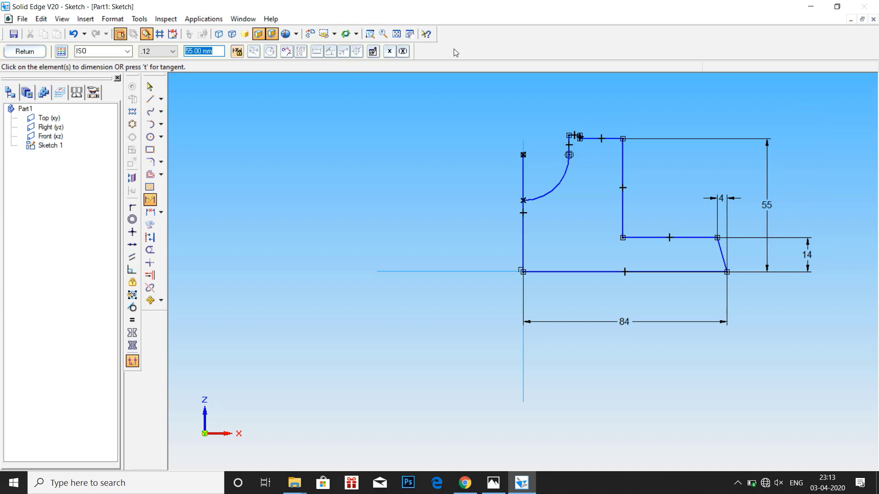
pyautogui.hotkey('ctrl', 'z')
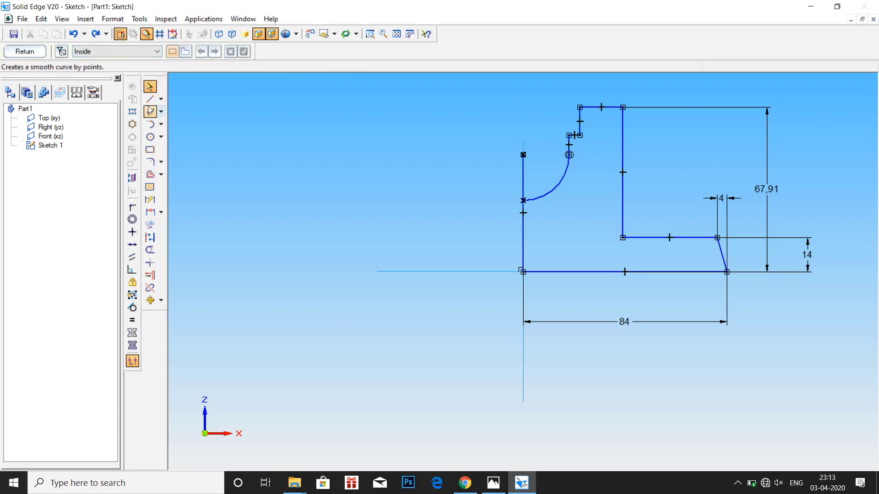
# Dimension the upper step's vertical edge as 12 mm and the short vertical line above the arc as 3 mm.
pyautogui.click(149, 199)
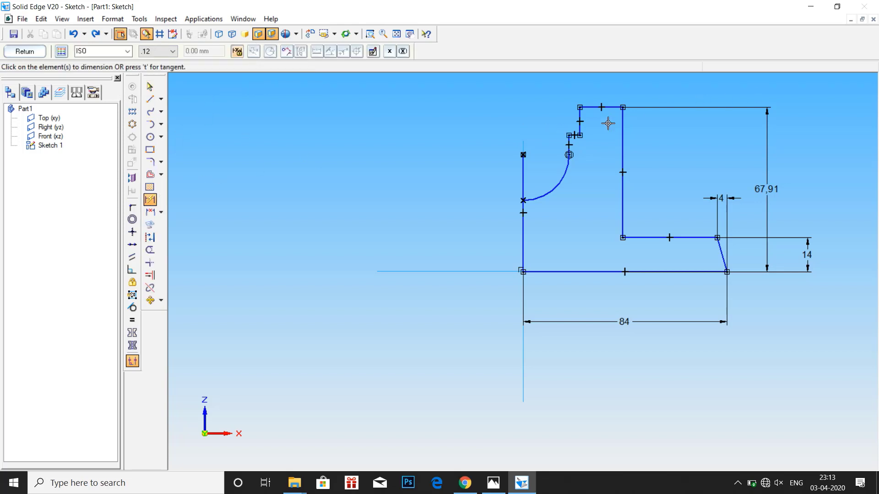
pyautogui.click(579, 119)
pyautogui.click(541, 117)
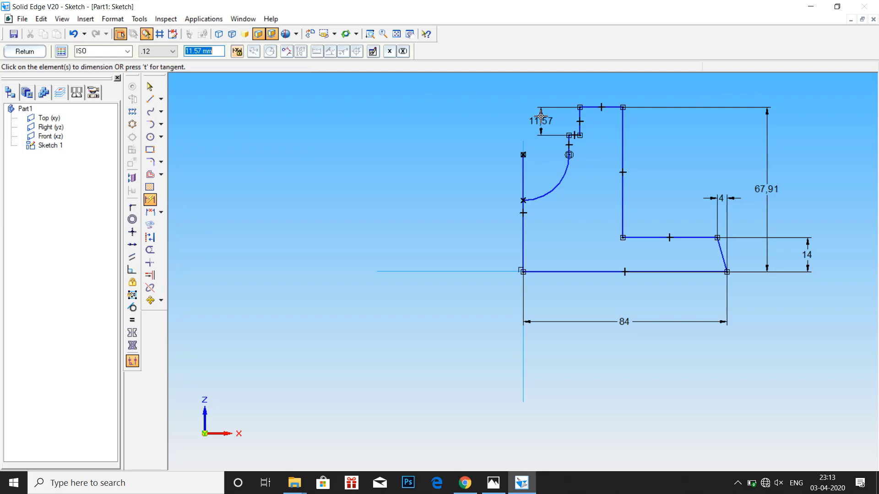
pyautogui.write('12')
pyautogui.press('Return')
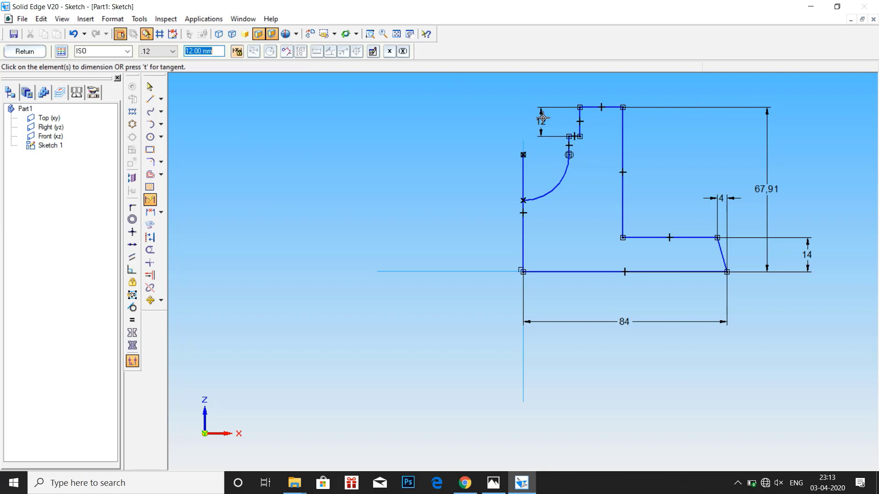
pyautogui.click(568, 146)
pyautogui.click(540, 145)
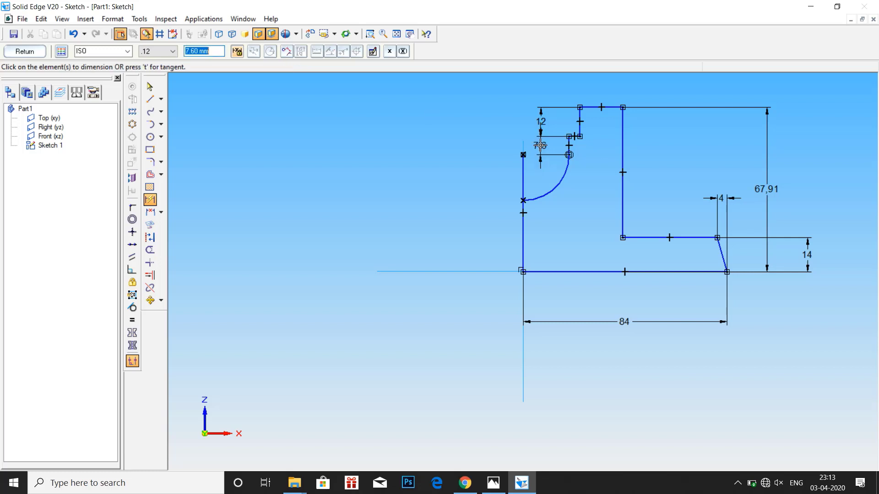
pyautogui.write('3')
pyautogui.press('Return')
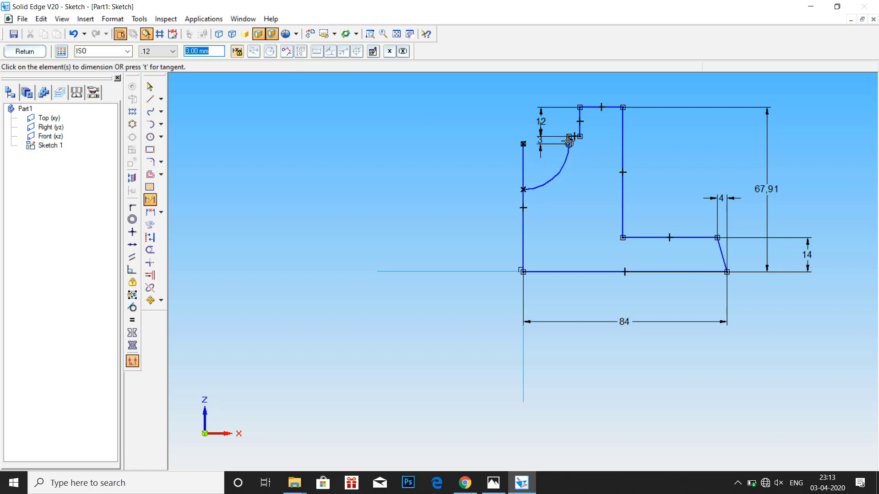
# Set the overall height dimension between the base line and the top edge to 55 mm.
pyautogui.click(151, 88)
pyautogui.click(767, 189)
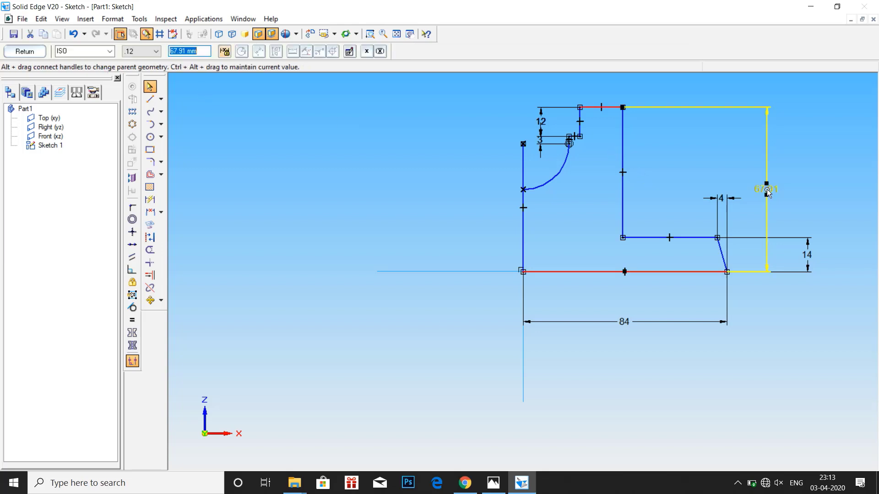
pyautogui.write('55')
pyautogui.press('Return')
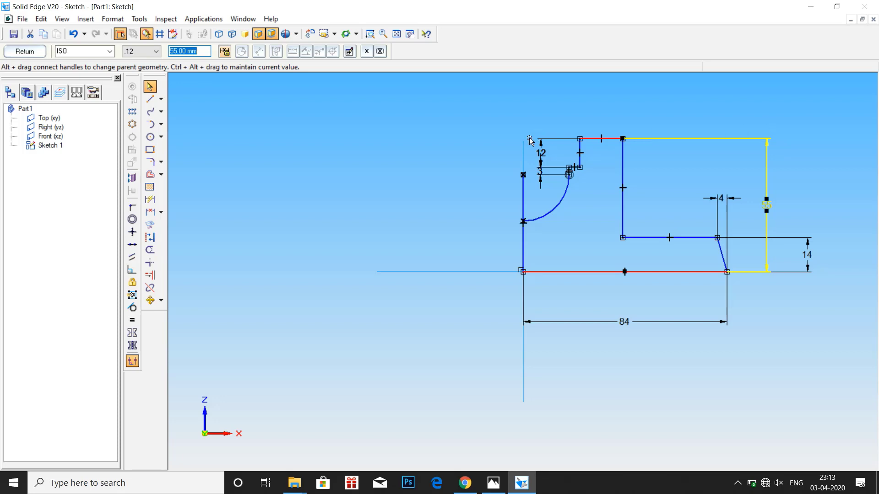
# Check the opening widths in the drawing and dimension the short vertical line above the arc at 38/2 (19 mm) from the centre line.
pyautogui.click(493, 483)
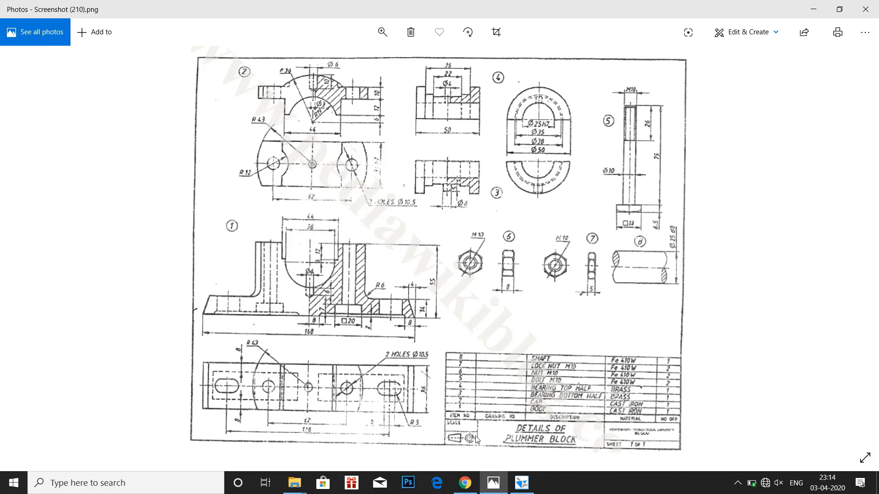
pyautogui.click(520, 486)
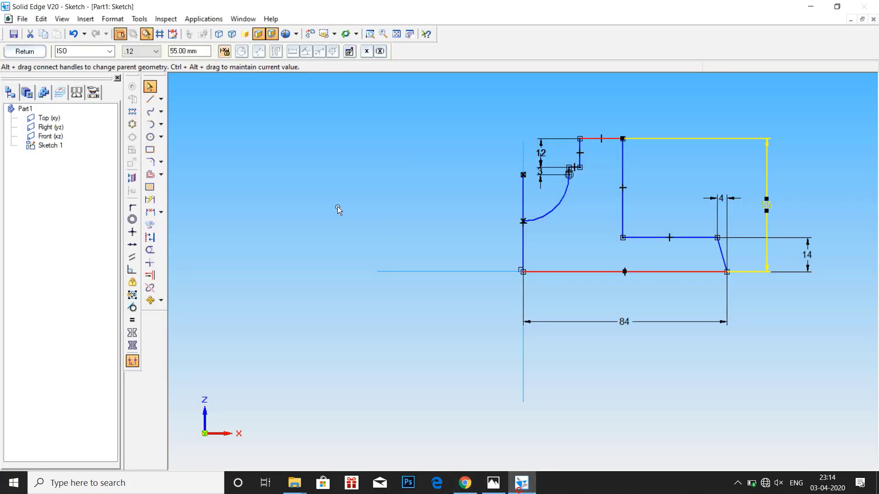
pyautogui.click(148, 202)
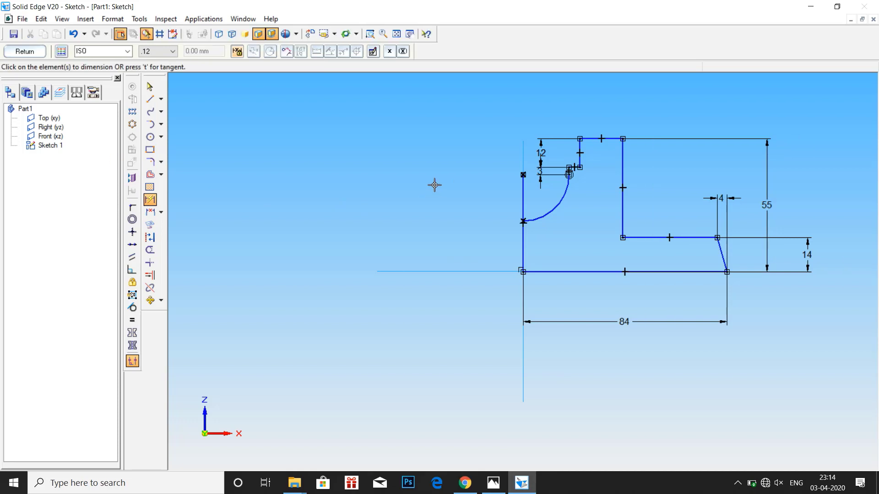
pyautogui.click(569, 166)
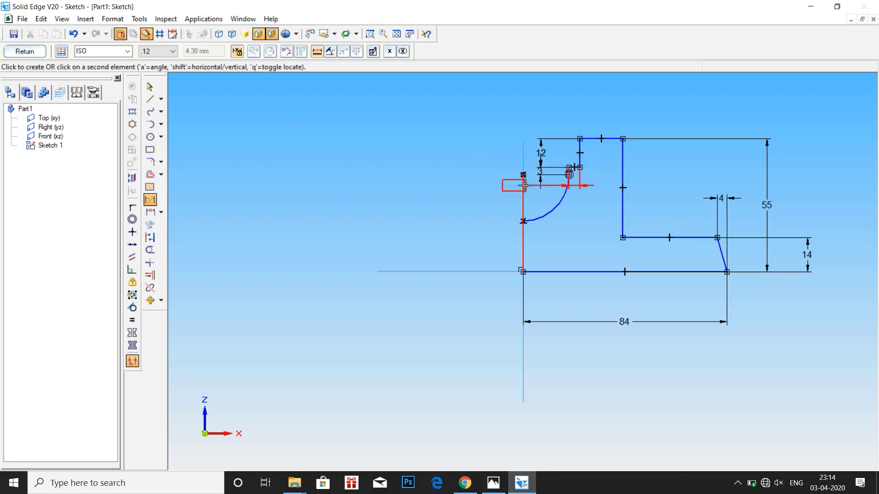
pyautogui.click(538, 106)
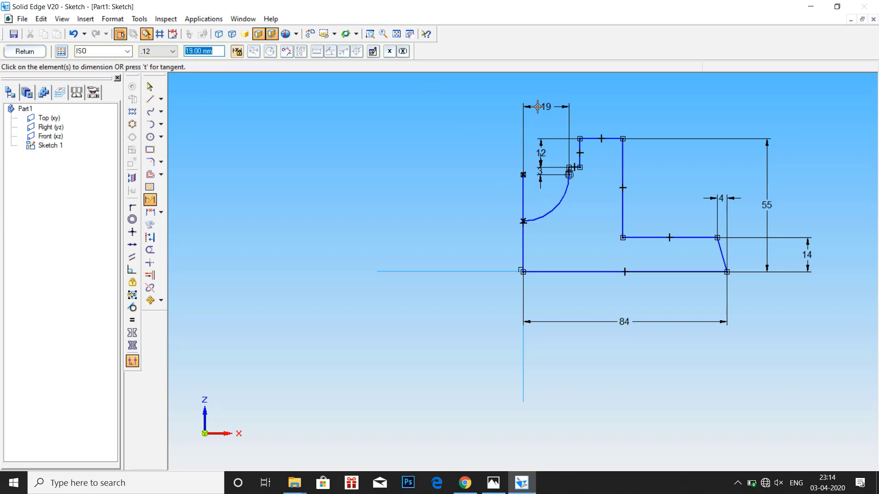
pyautogui.write('38/2')
pyautogui.press('Return')
# Dimension the upper step's vertical edge at 44/2 (22 mm) from the centre line.
pyautogui.click(579, 153)
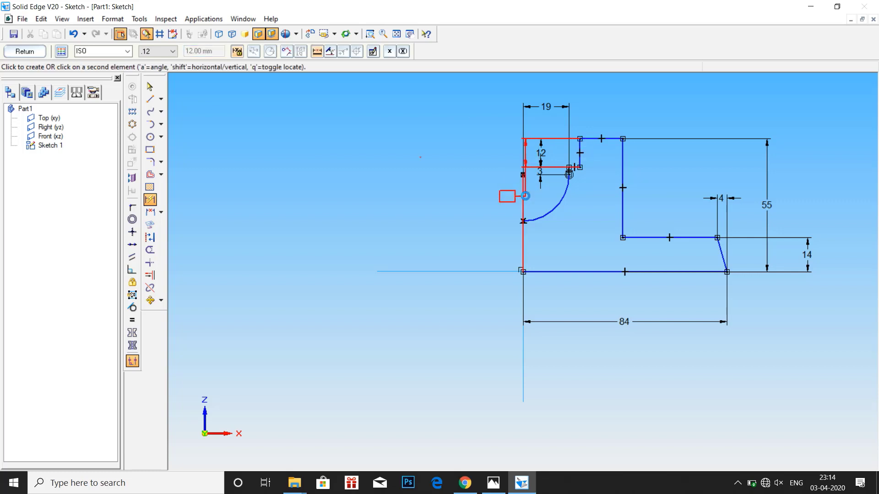
pyautogui.click(525, 196)
pyautogui.click(552, 87)
pyautogui.write('44/2')
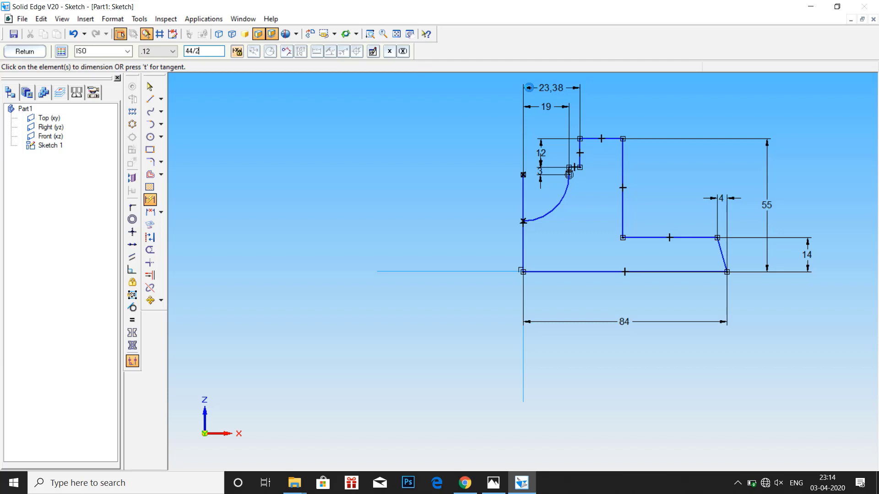
pyautogui.press('Return')
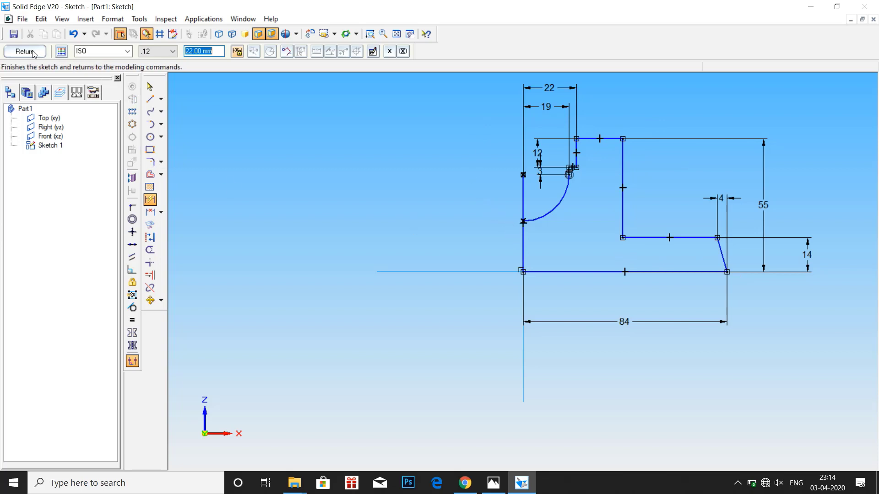
# Trim the centre line's segment above the arc and exit the sketch to the part environment.
pyautogui.click(149, 249)
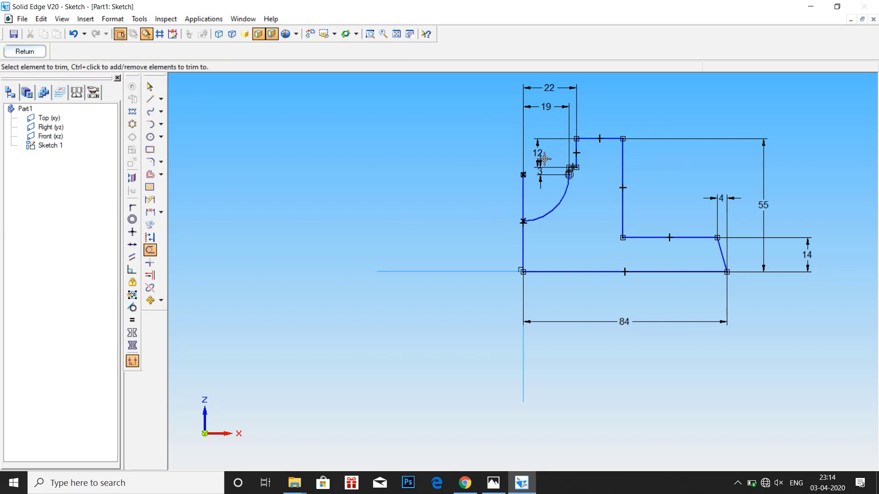
pyautogui.click(522, 192)
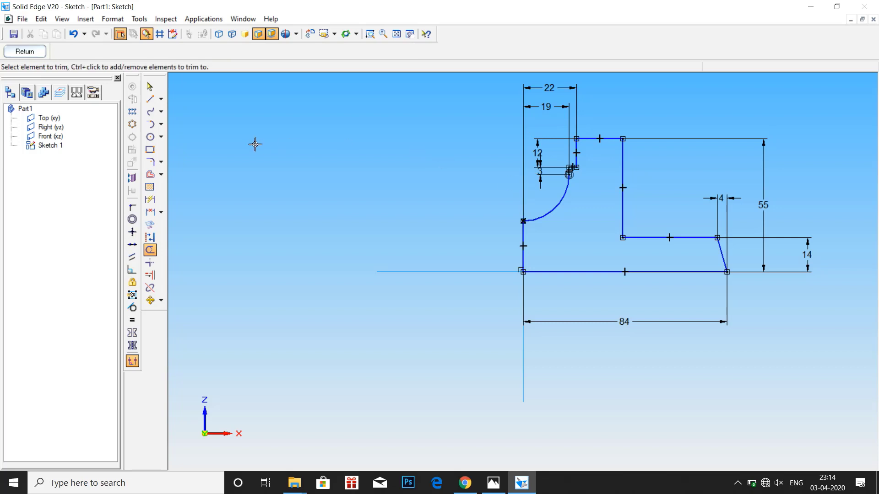
pyautogui.click(18, 54)
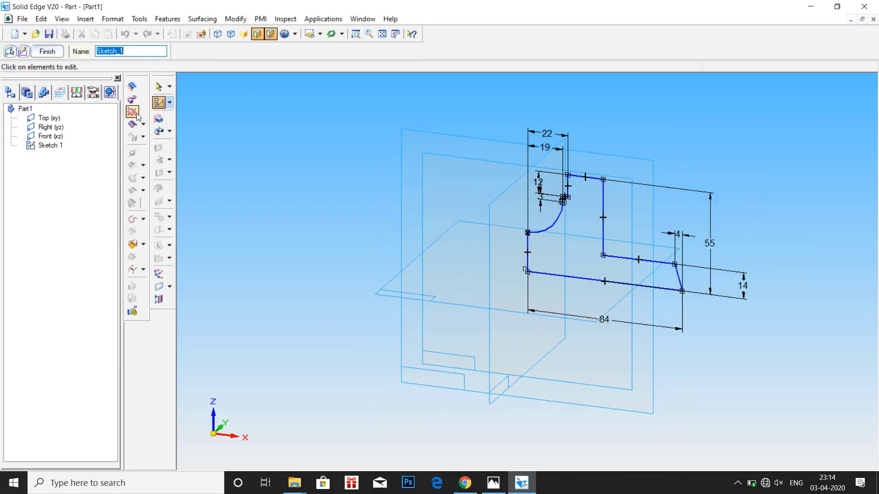
# Extrude the half-profile sketch symmetrically about the Front plane by the 36 mm width given in the drawing.
pyautogui.click(159, 120)
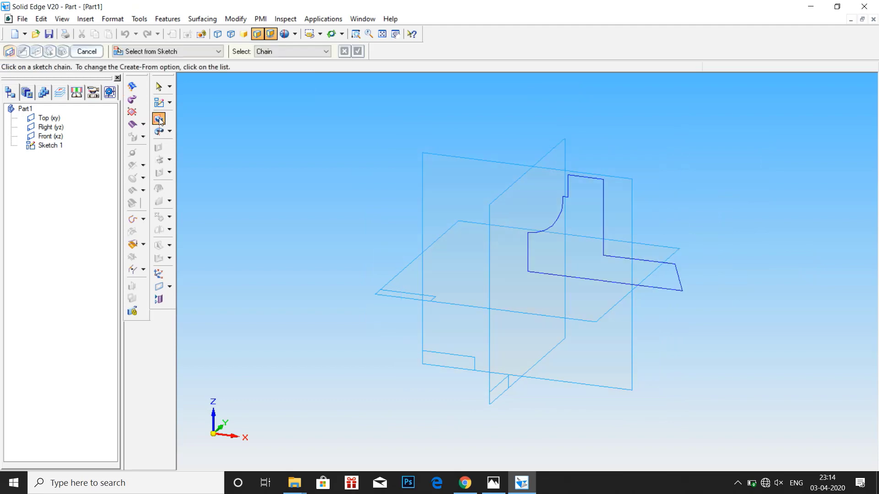
pyautogui.click(561, 218)
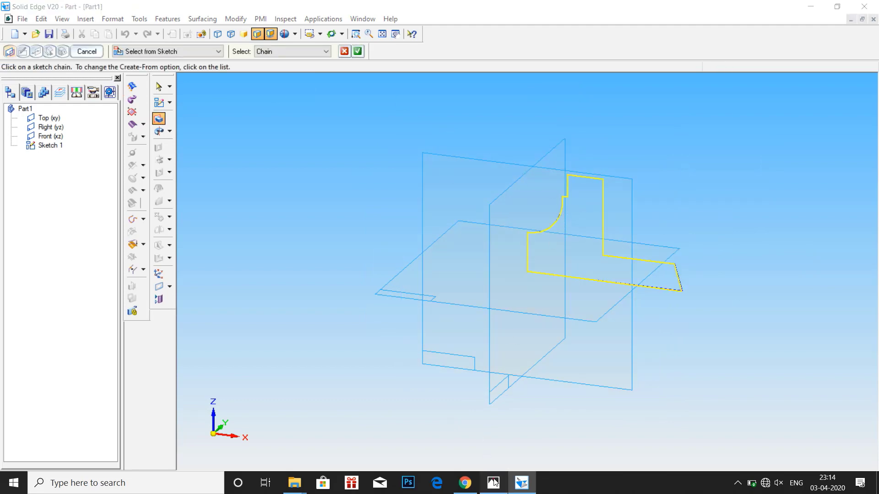
pyautogui.click(493, 483)
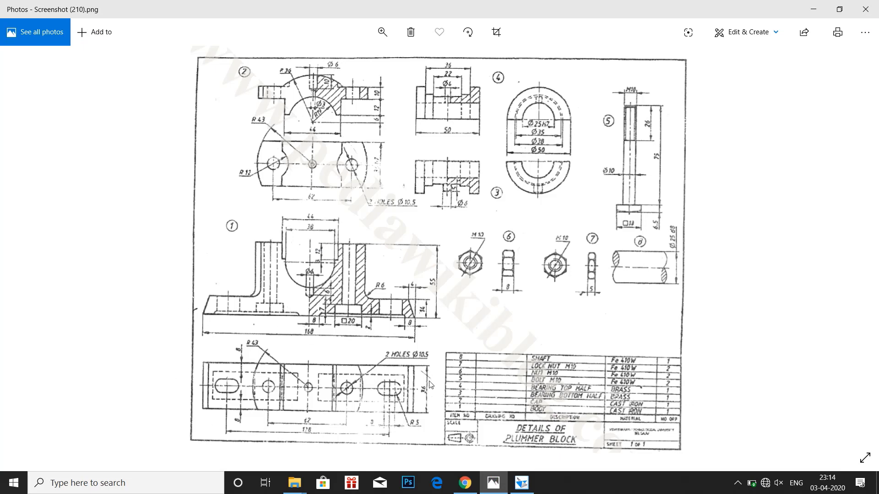
pyautogui.click(521, 482)
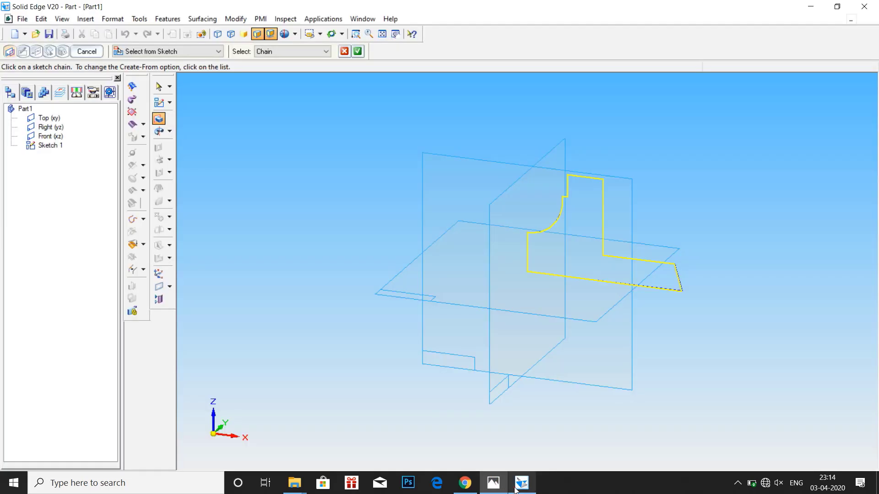
pyautogui.click(357, 51)
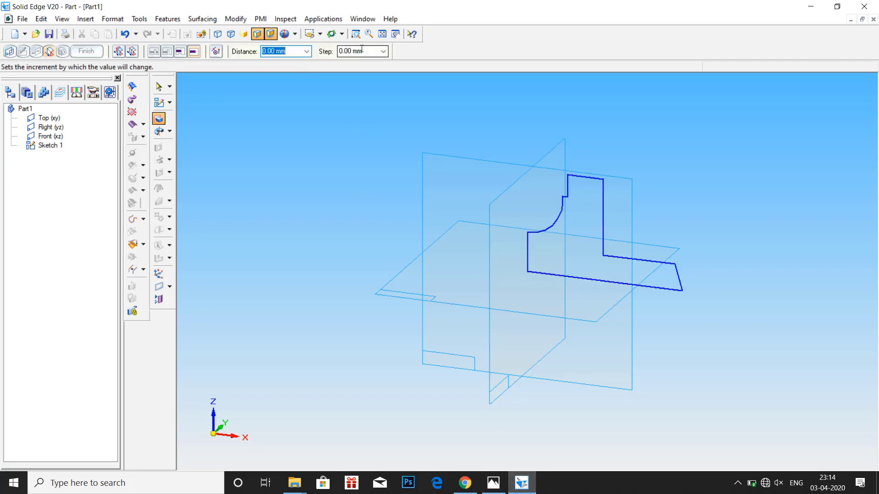
pyautogui.click(133, 52)
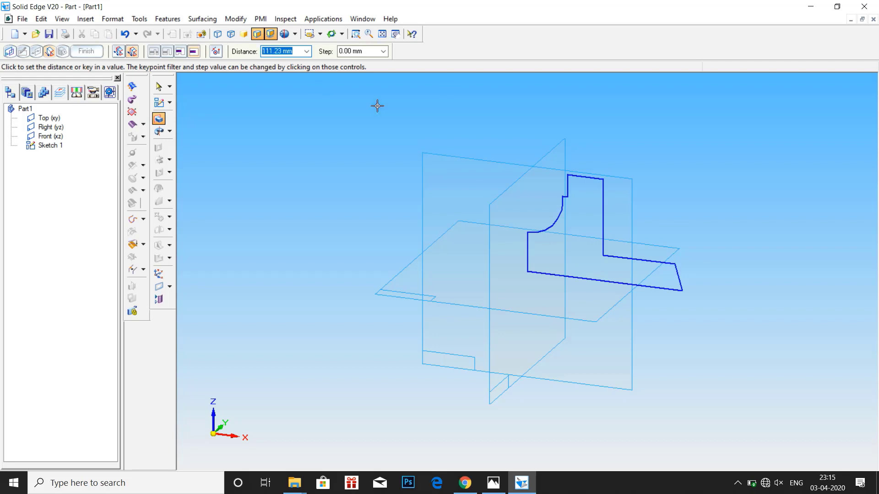
pyautogui.write('36')
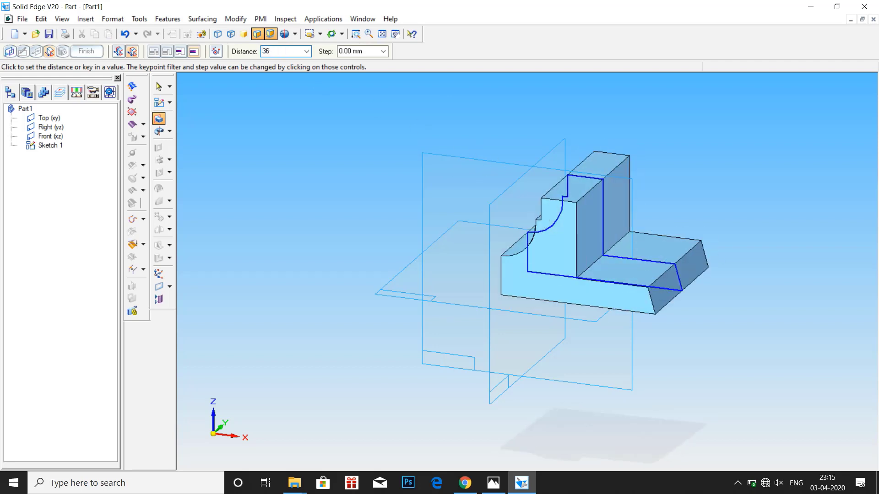
pyautogui.press('Return')
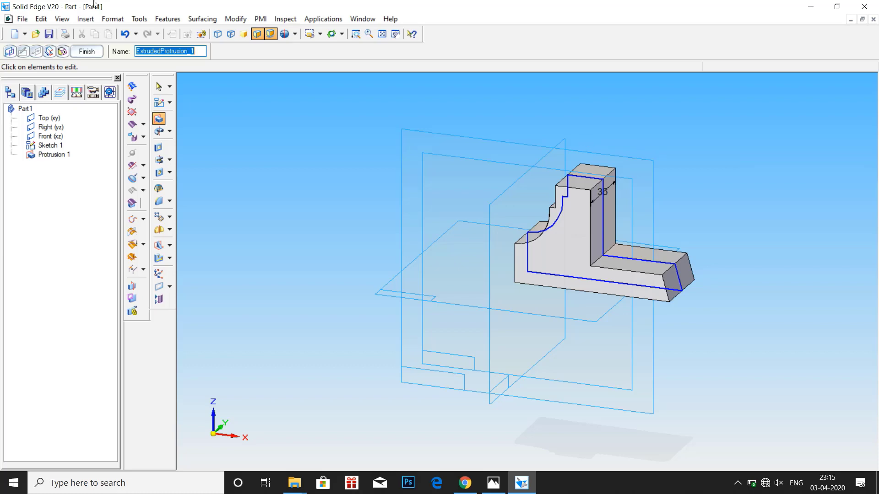
pyautogui.click(90, 51)
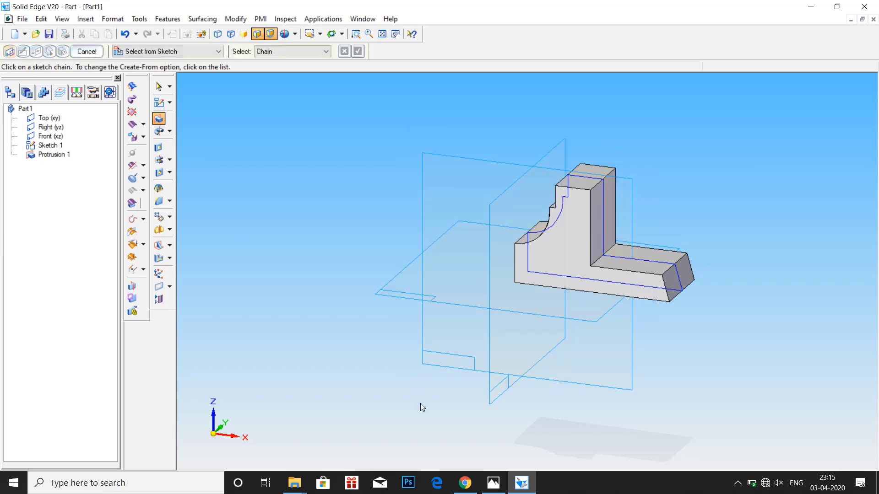
# Examine the recess dimensions on the body's underside in the plummer block reference drawing.
pyautogui.click(493, 483)
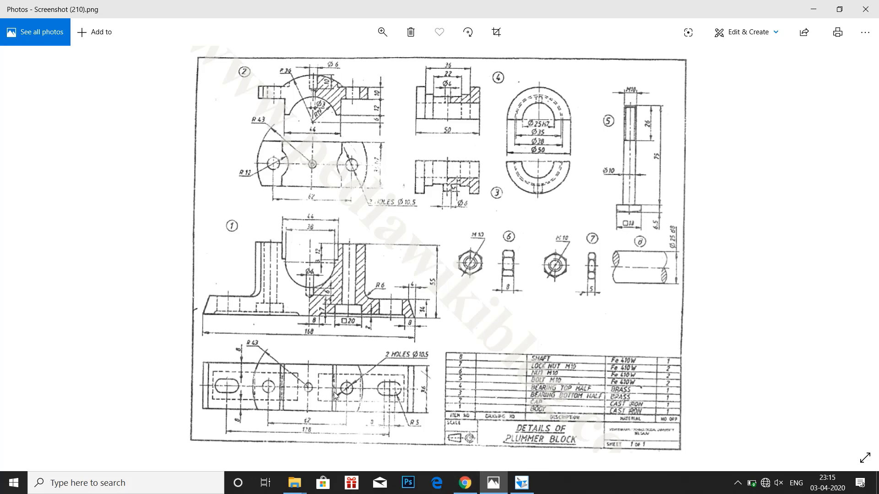
pyautogui.click(522, 483)
pyautogui.click(159, 102)
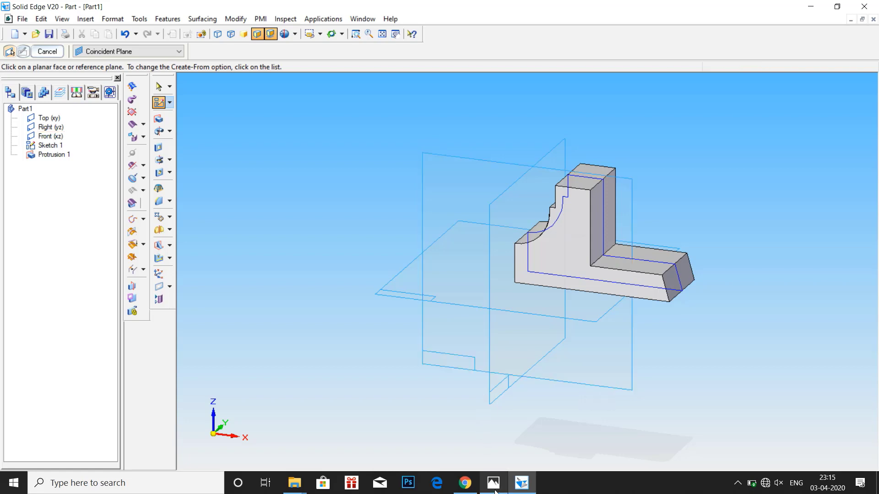
pyautogui.moveTo(494, 490)
pyautogui.click(159, 86)
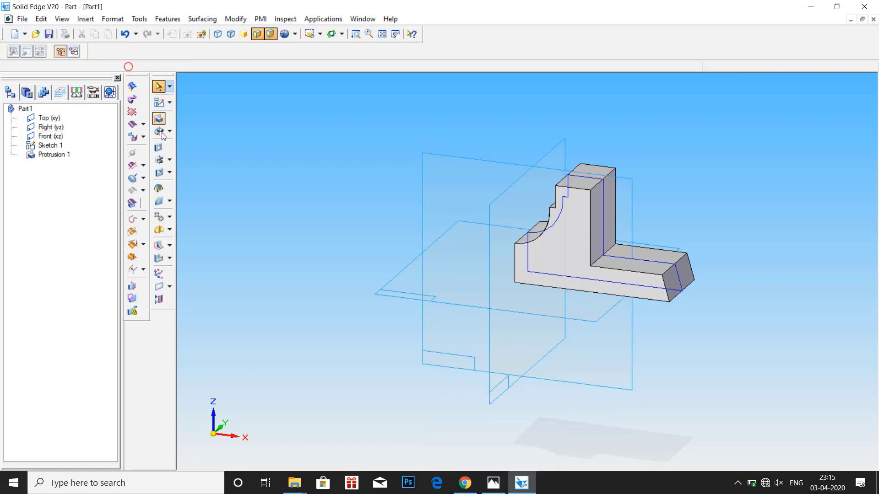
pyautogui.click(493, 483)
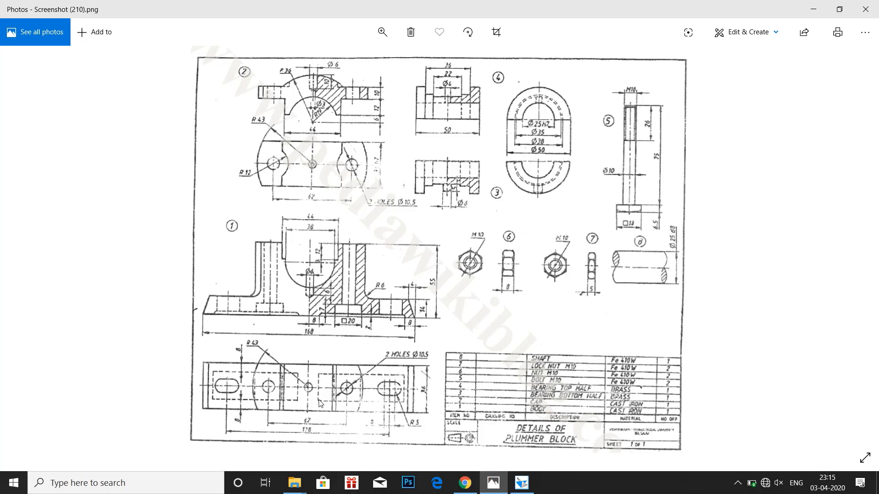
pyautogui.click(382, 32)
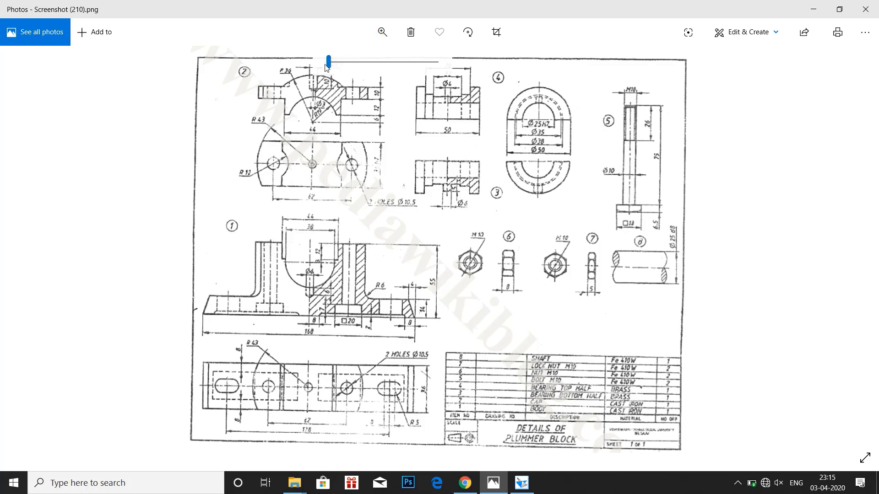
pyautogui.moveTo(328, 61); pyautogui.dragTo(378, 61)
pyautogui.moveTo(269, 299)
pyautogui.mouseDown()
pyautogui.moveTo(330, 298)
pyautogui.moveTo(433, 160)
pyautogui.moveTo(465, 94)
pyautogui.mouseUp()
pyautogui.moveTo(374, 266)
pyautogui.mouseDown()
pyautogui.moveTo(388, 206)
pyautogui.moveTo(378, 210)
pyautogui.mouseUp()
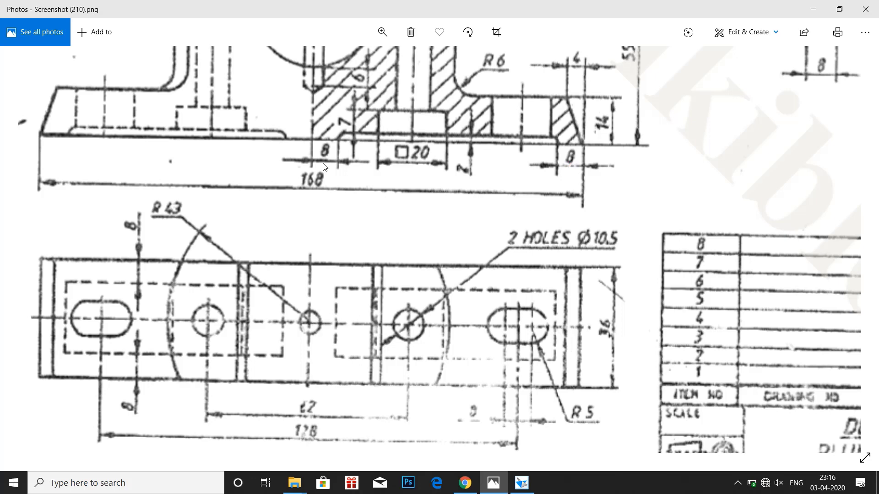
pyautogui.click(522, 486)
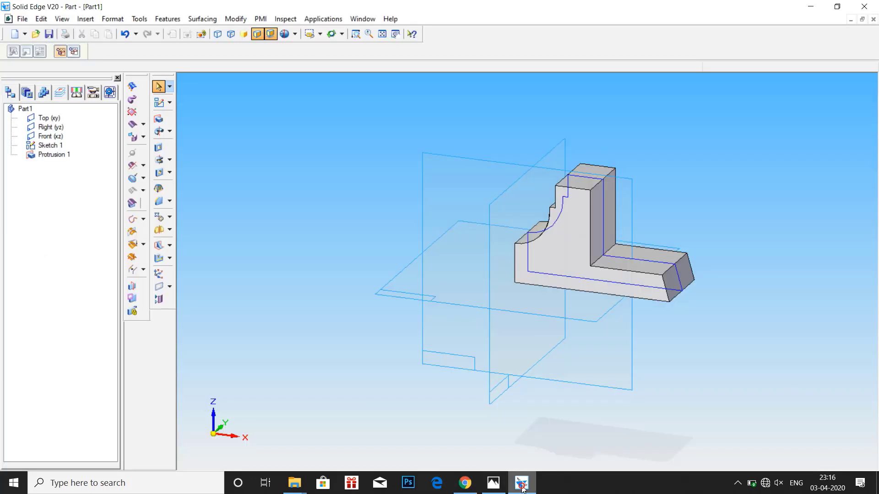
# Start a sketch on the body's bottom face and draw a rectangle about 64 mm long inside it.
pyautogui.click(158, 102)
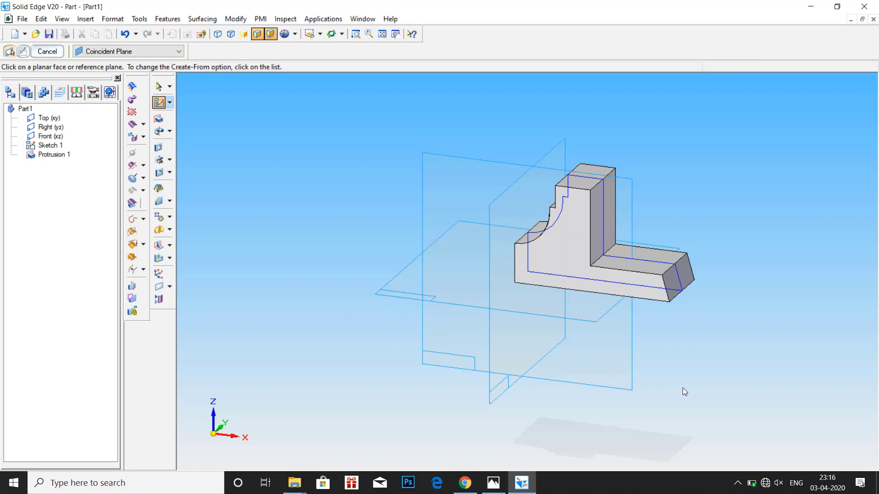
pyautogui.moveTo(682, 388); pyautogui.dragTo(583, 240, button='middle')
pyautogui.click(563, 241)
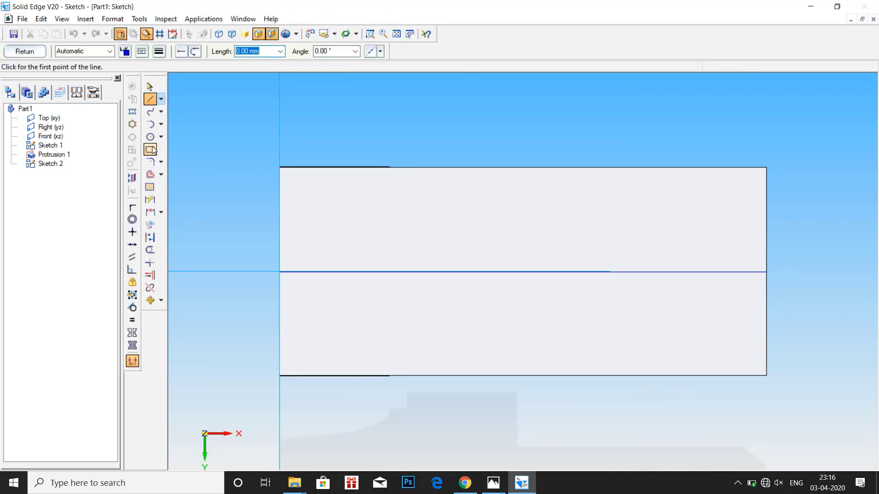
pyautogui.click(151, 150)
pyautogui.moveTo(329, 203)
pyautogui.mouseDown()
pyautogui.moveTo(337, 329)
pyautogui.moveTo(691, 335)
pyautogui.moveTo(687, 206)
pyautogui.moveTo(459, 222)
pyautogui.moveTo(328, 209)
pyautogui.mouseUp()
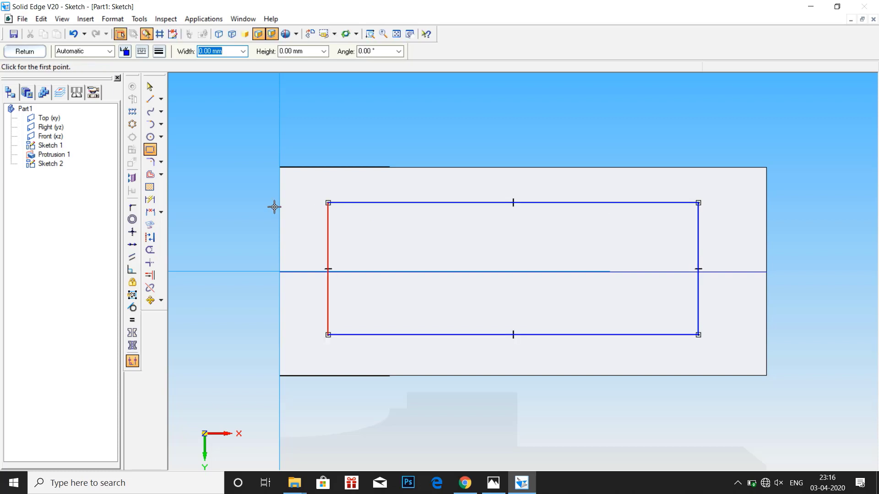
# Dimension the rectangle's short edge nearest the centre line at 8 mm from the body's centre-side end.
pyautogui.click(149, 199)
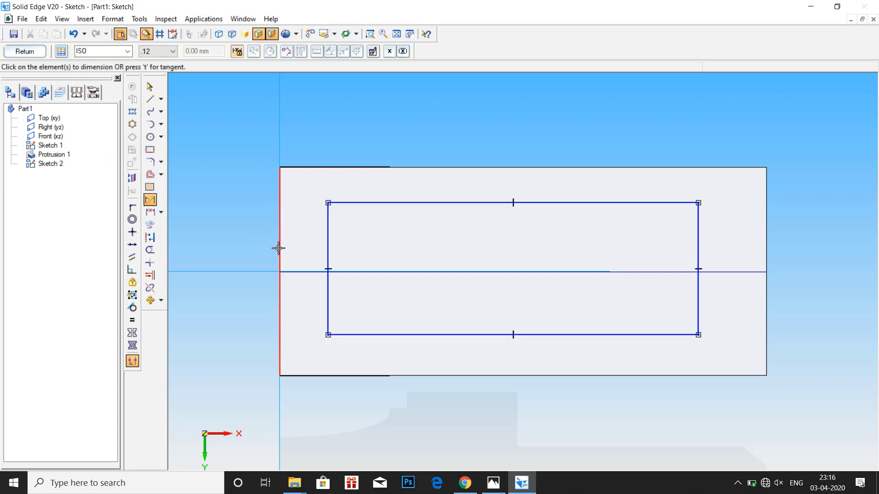
pyautogui.click(279, 249)
pyautogui.click(327, 246)
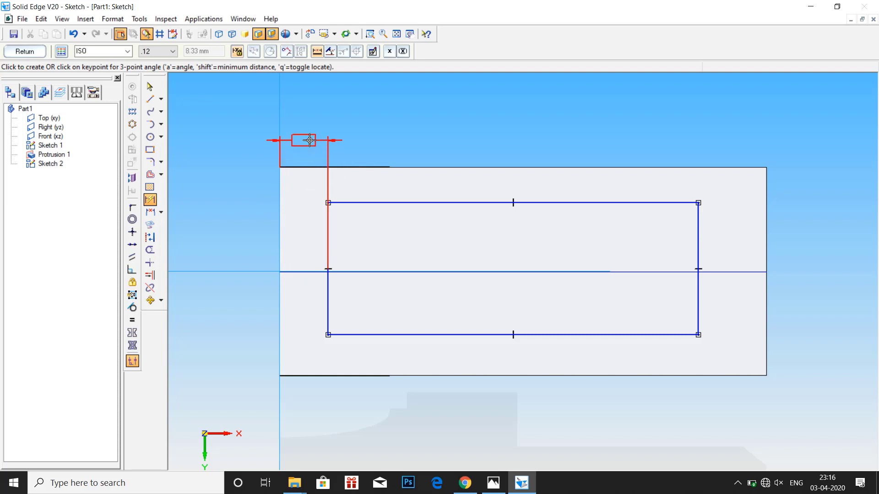
pyautogui.click(303, 139)
pyautogui.write('8')
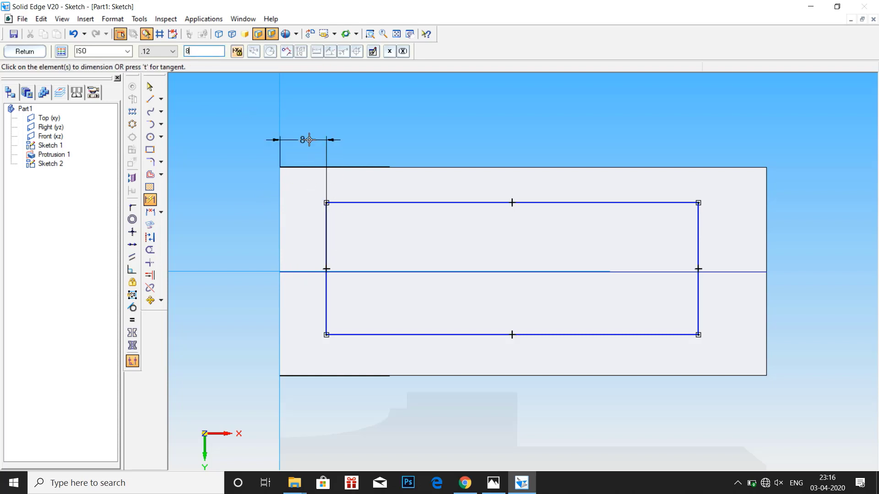
pyautogui.press('Return')
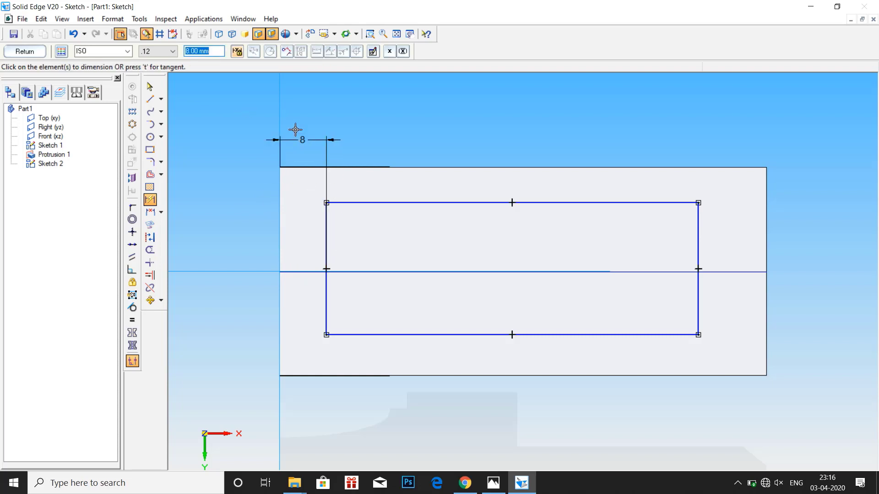
# Try to dimension the offset between the rectangle's upper edge and the face's upper edge, and undo the placed dimension.
pyautogui.click(401, 202)
pyautogui.click(402, 167)
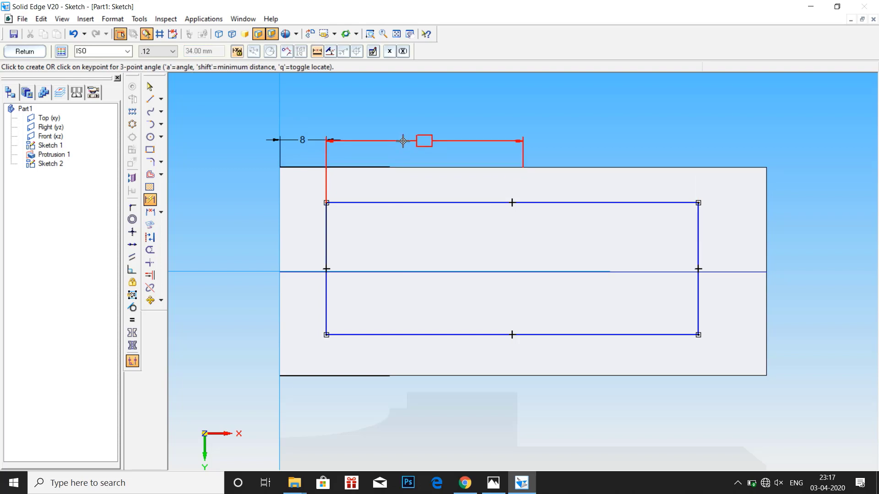
pyautogui.click(402, 141)
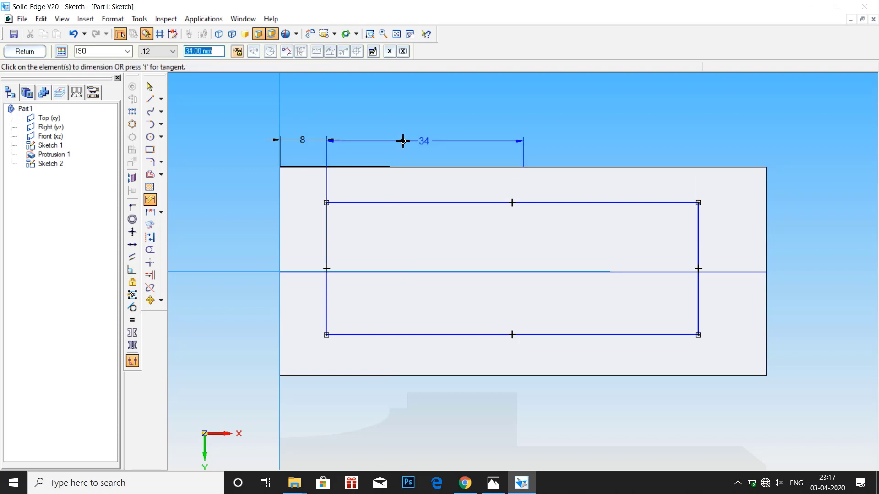
pyautogui.write('8')
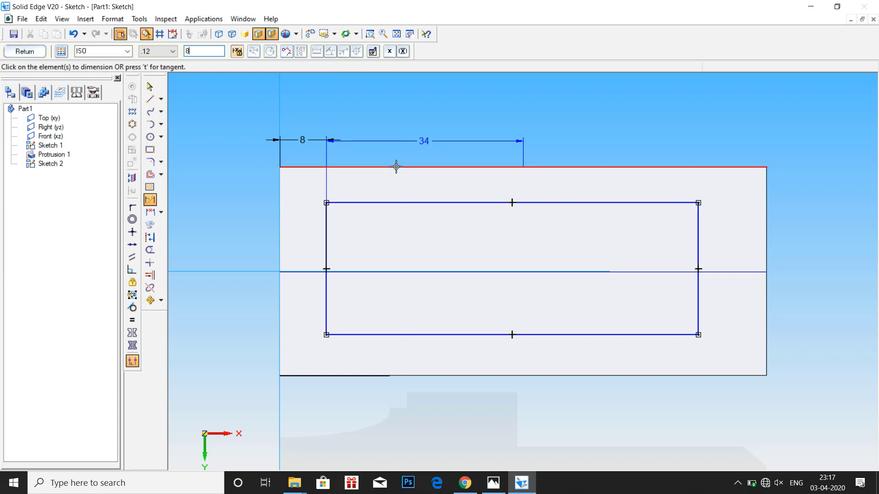
pyautogui.hotkey('ctrl', 'z')
pyautogui.press('Escape')
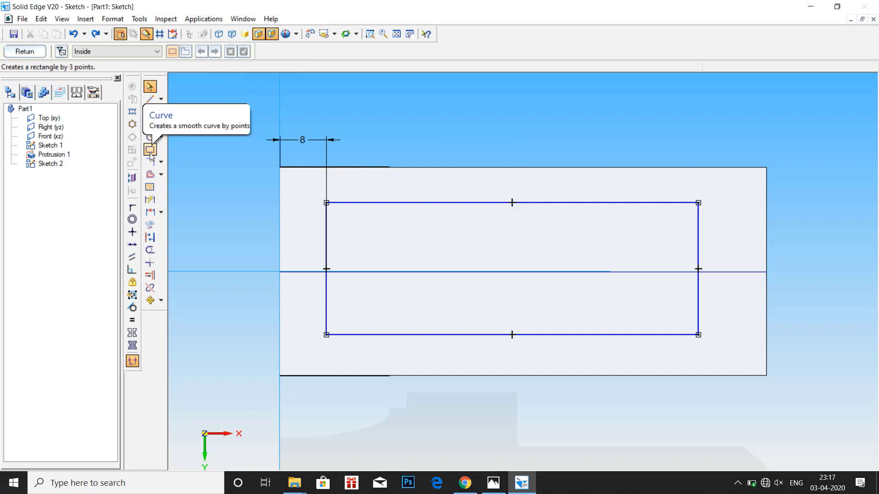
# Dimension the rectangle's upper long edge at 8 mm from the face's upper edge.
pyautogui.click(150, 199)
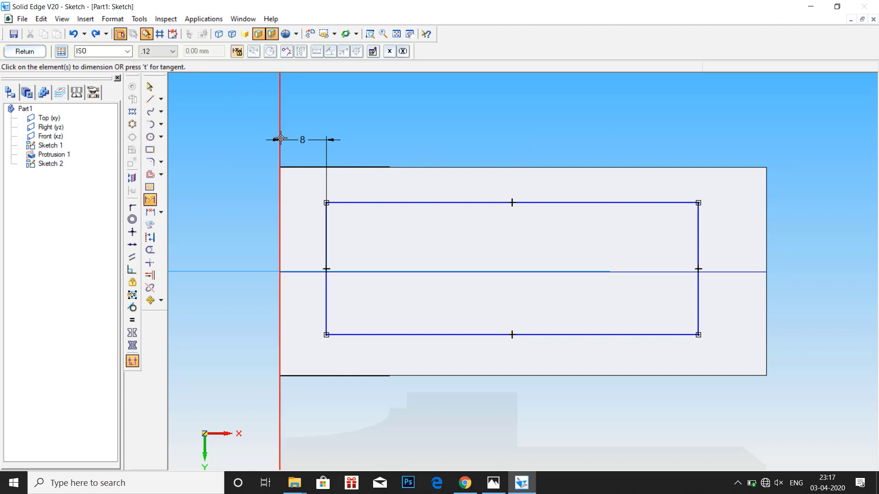
pyautogui.click(389, 168)
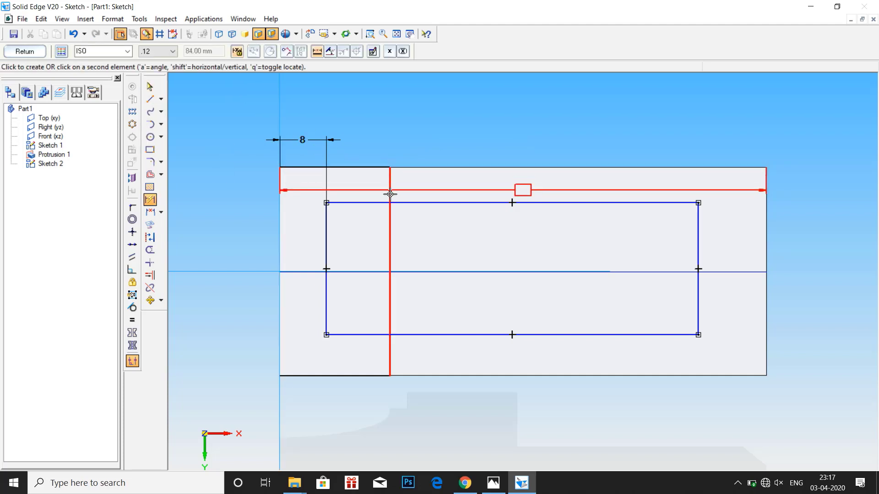
pyautogui.click(387, 202)
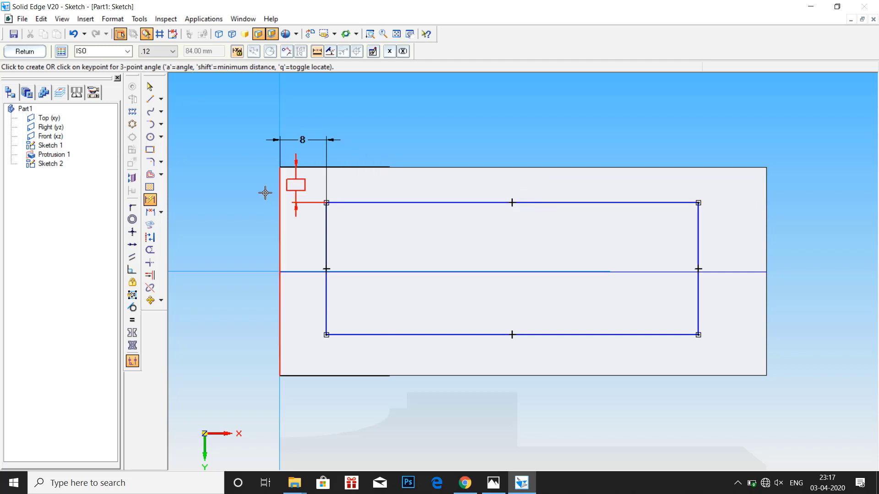
pyautogui.click(256, 193)
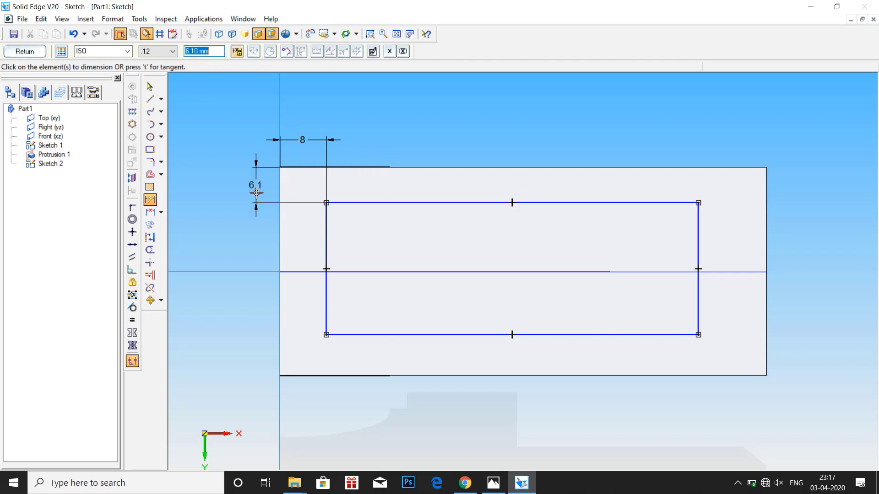
pyautogui.write('8')
pyautogui.press('Return')
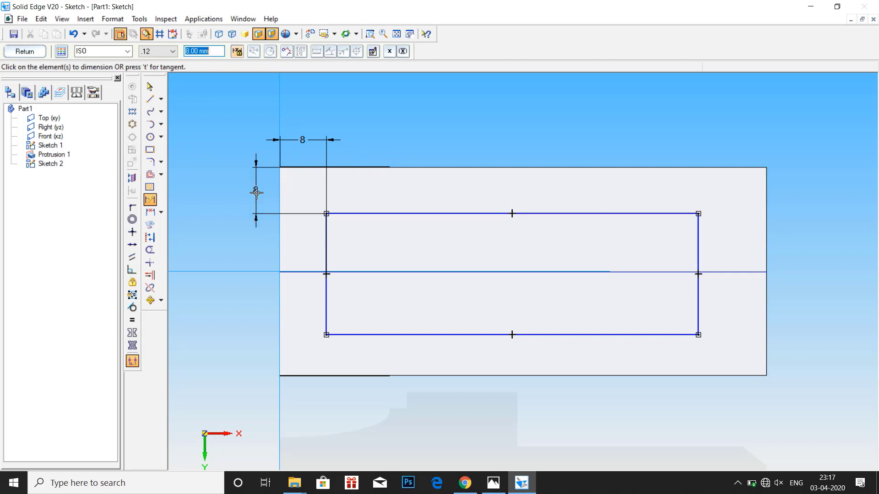
# Dimension the rectangle's lower long edge at 8 mm from the face's lower edge.
pyautogui.click(337, 335)
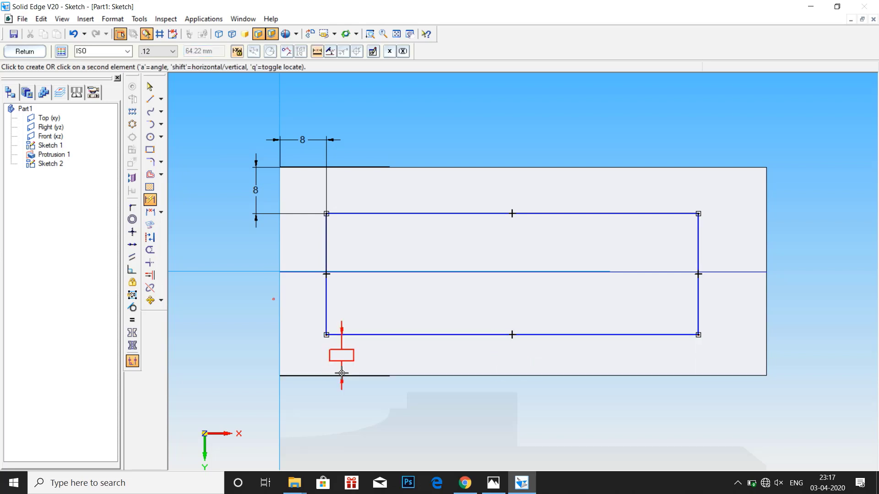
pyautogui.click(341, 374)
pyautogui.click(257, 355)
pyautogui.write('8')
pyautogui.press('Return')
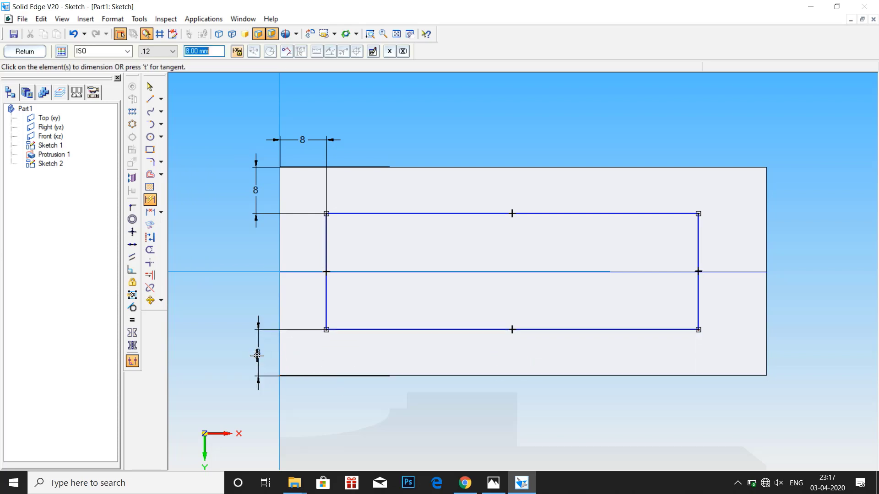
# Dimension the rectangle's short edge farthest from the centre line at 8 mm from the body's outer end.
pyautogui.click(698, 233)
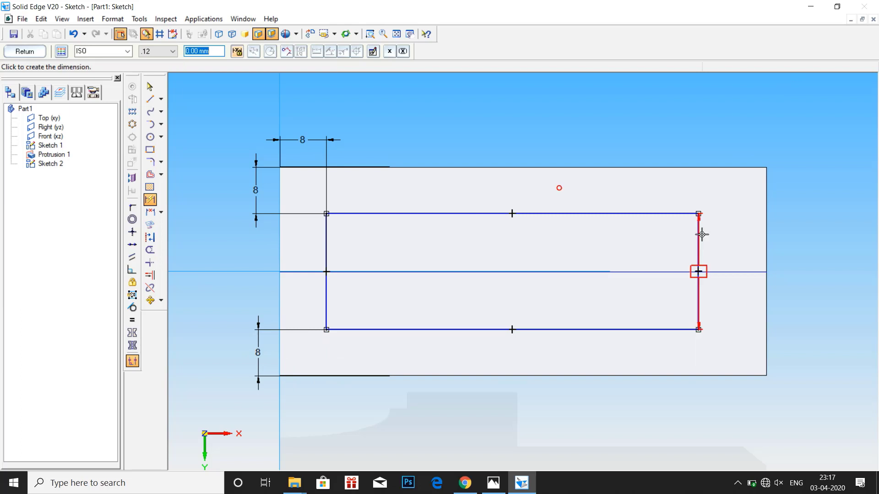
pyautogui.click(765, 229)
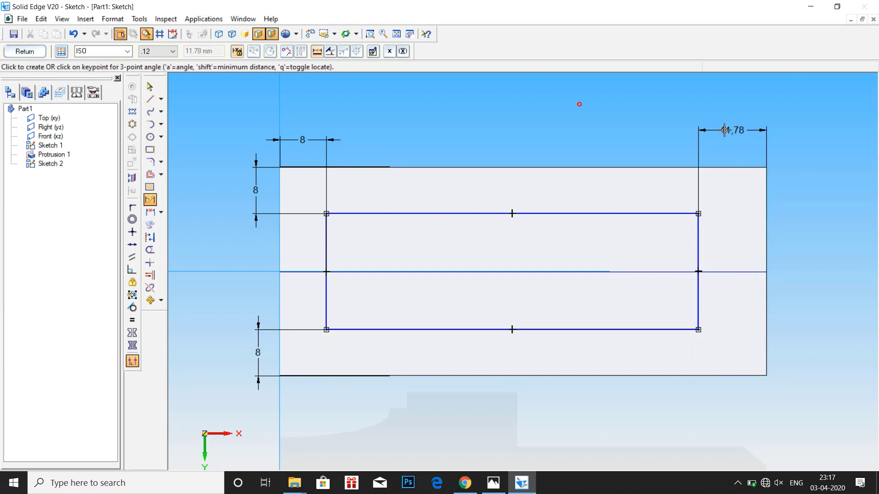
pyautogui.click(724, 131)
pyautogui.write('8')
pyautogui.press('Return')
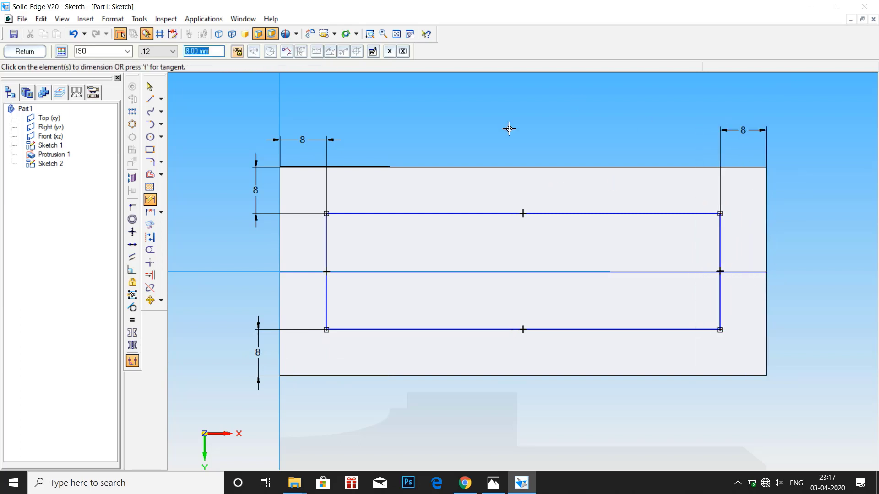
# Finish the rectangle sketch and cut it 2 mm deep into the underside of the body.
pyautogui.click(20, 50)
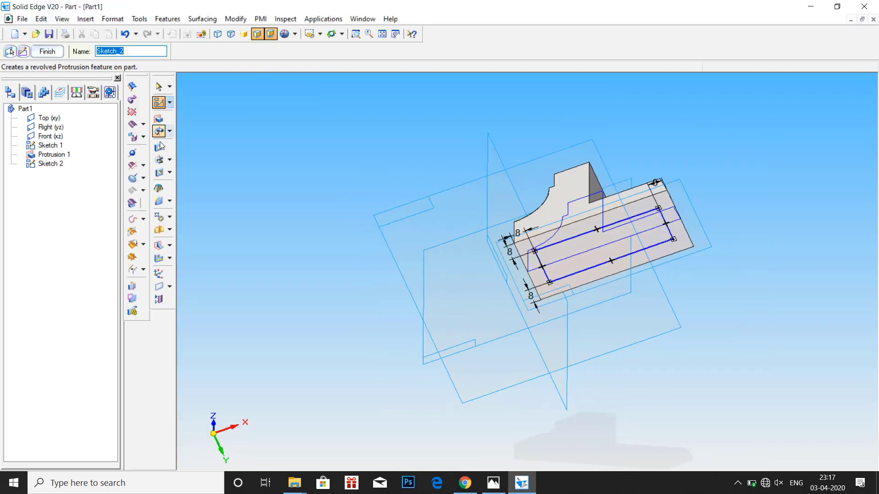
pyautogui.click(160, 147)
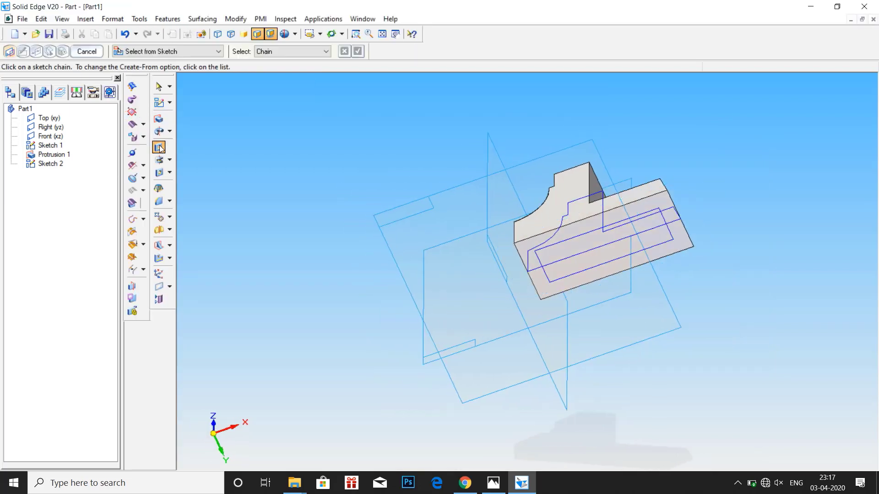
pyautogui.click(493, 483)
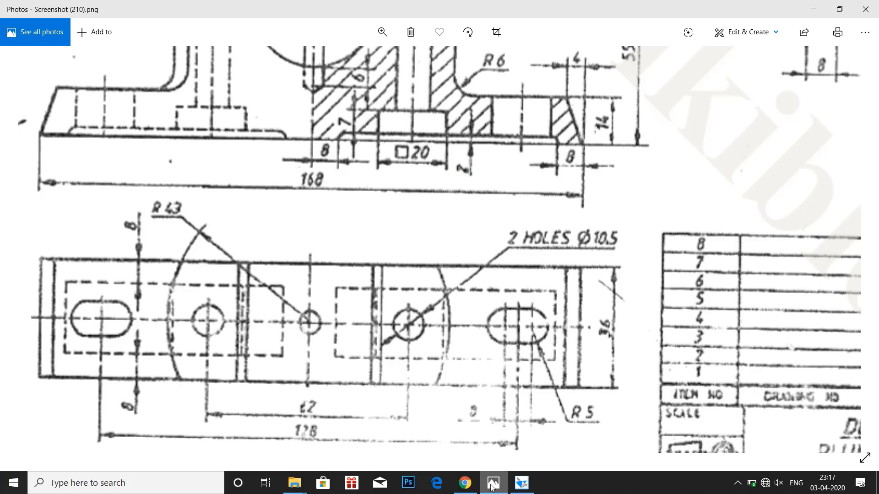
pyautogui.click(522, 482)
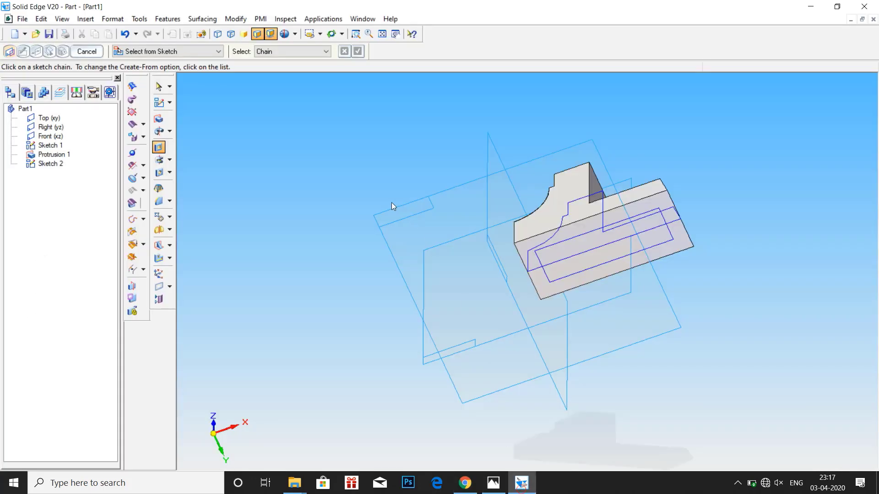
pyautogui.click(567, 238)
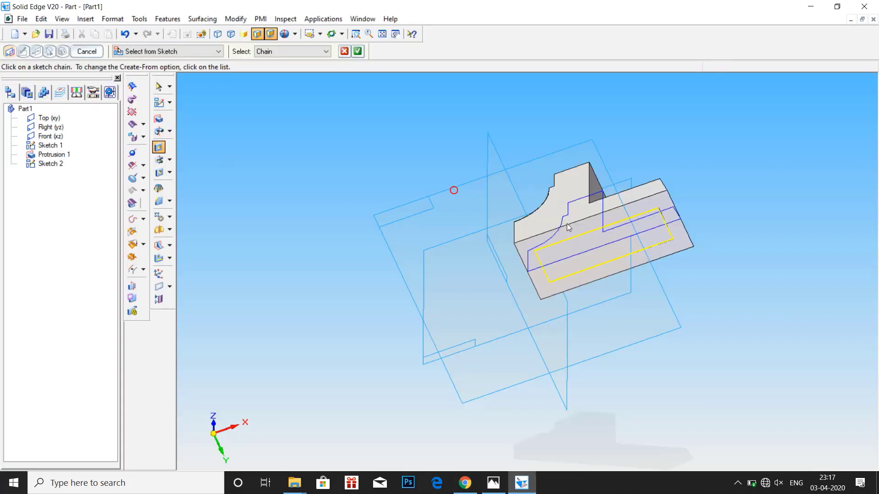
pyautogui.click(357, 53)
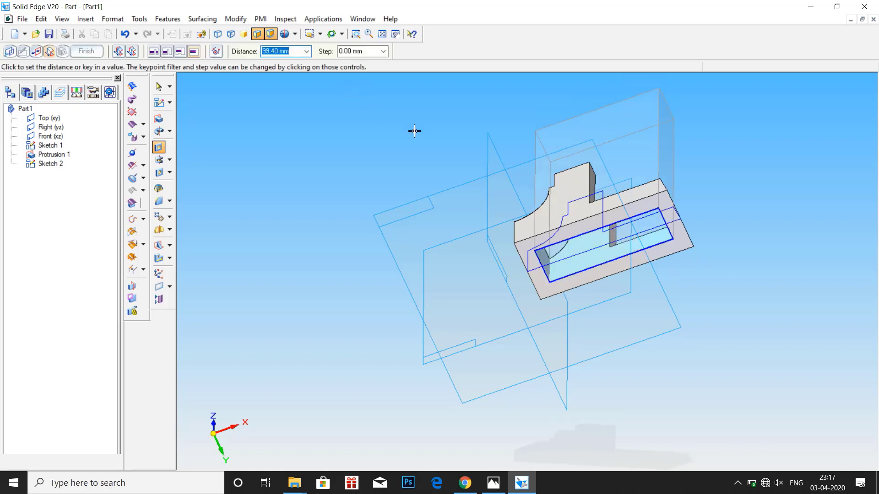
pyautogui.click(427, 177)
pyautogui.click(427, 176)
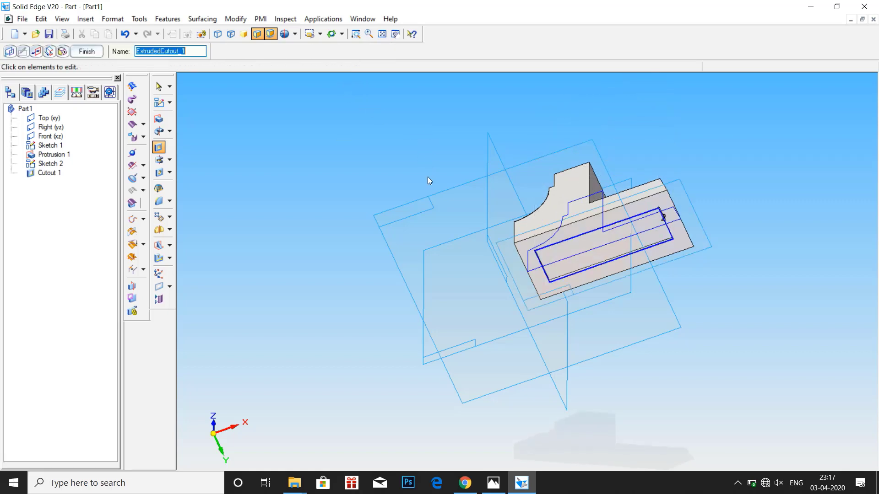
# Start a new sketch on the recess floor and draw a circle about 7 mm in diameter on the body's lengthwise centre line.
pyautogui.click(490, 482)
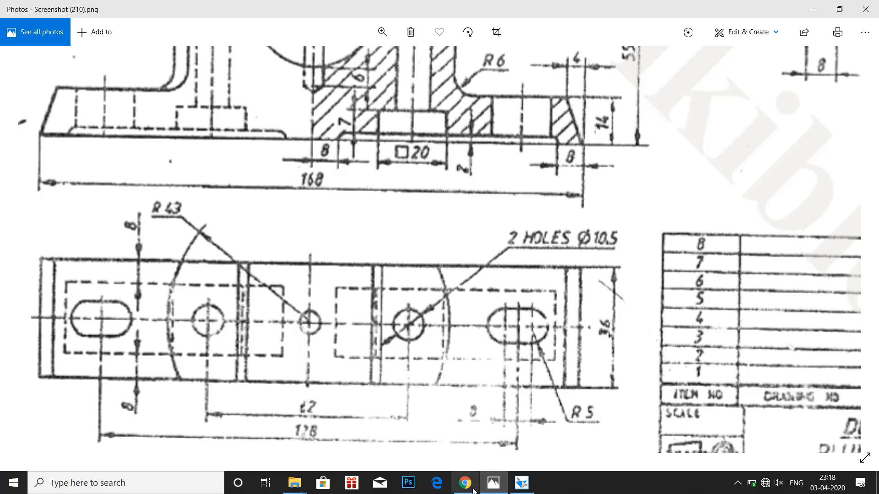
pyautogui.click(517, 485)
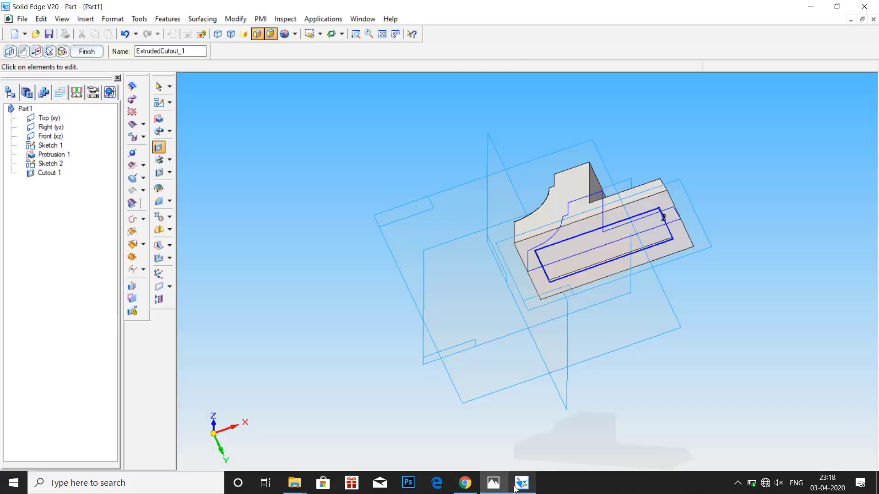
pyautogui.click(159, 102)
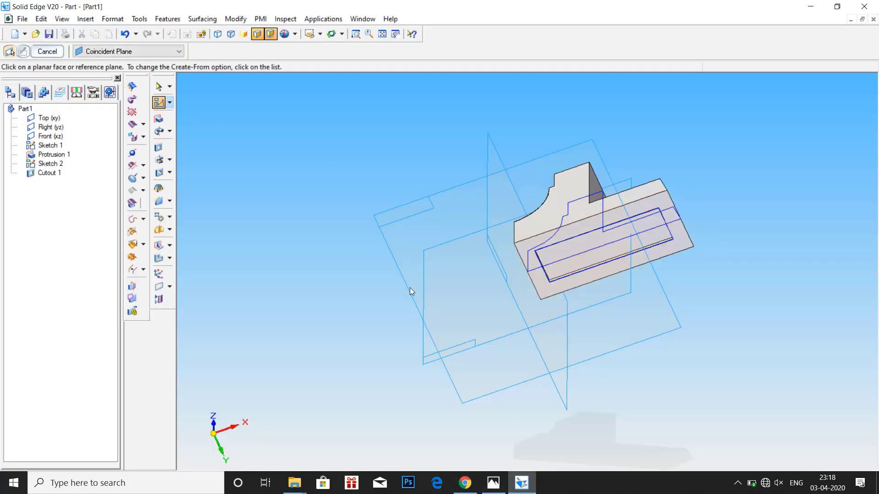
pyautogui.click(553, 253)
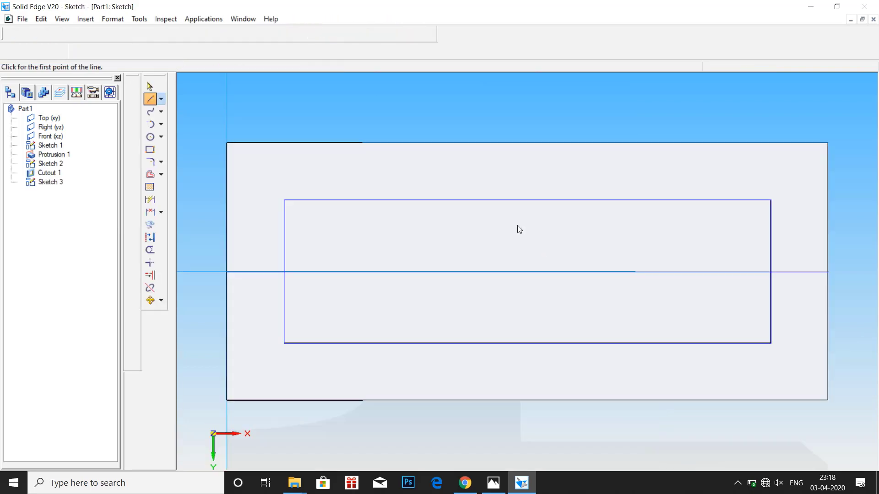
pyautogui.click(150, 137)
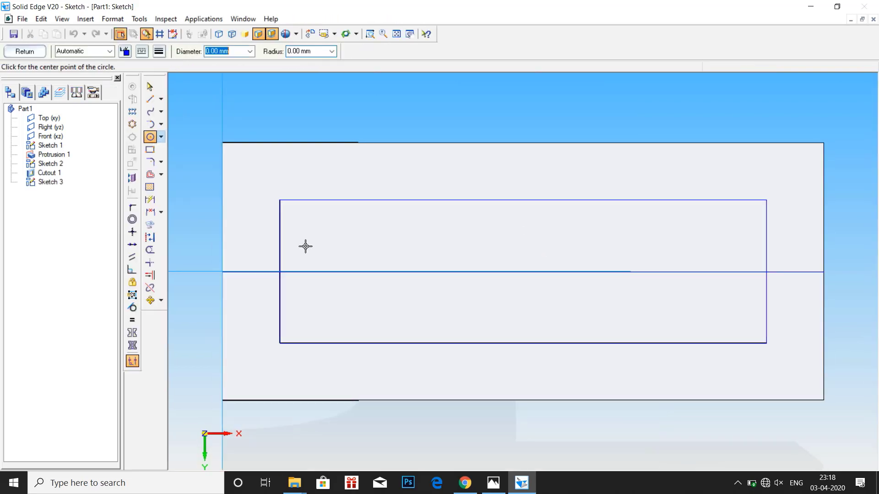
pyautogui.click(372, 272)
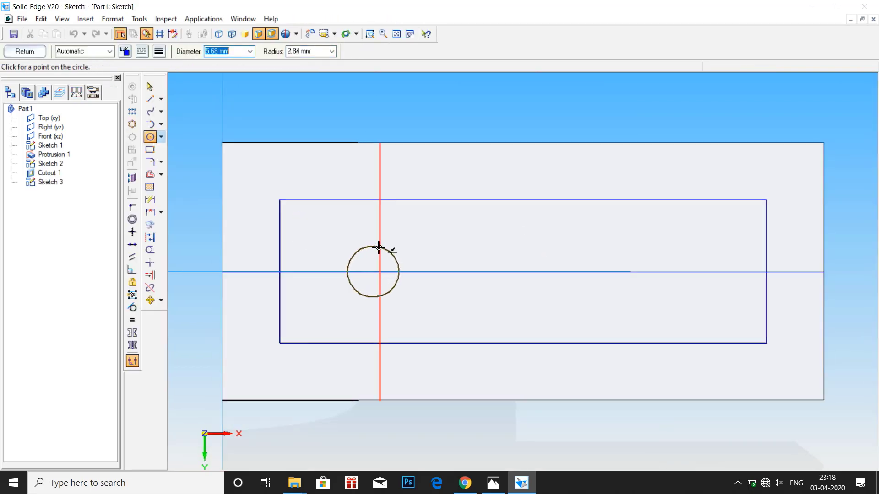
pyautogui.click(379, 248)
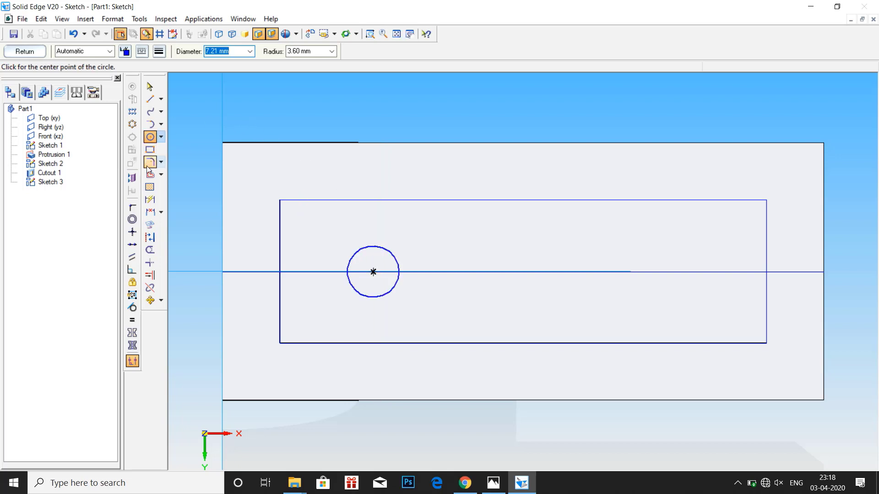
# Dimension the circle's diameter at 10.5 mm.
pyautogui.click(149, 200)
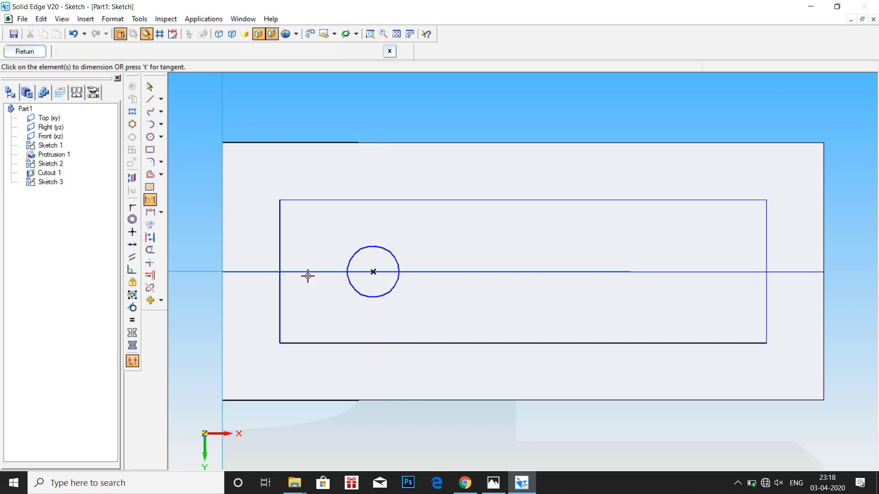
pyautogui.click(351, 260)
pyautogui.click(370, 122)
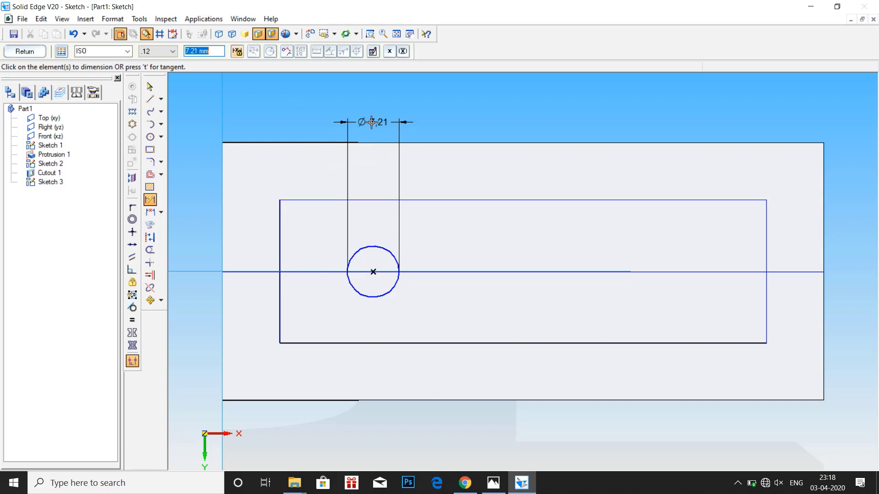
pyautogui.write('10.5')
pyautogui.press('Return')
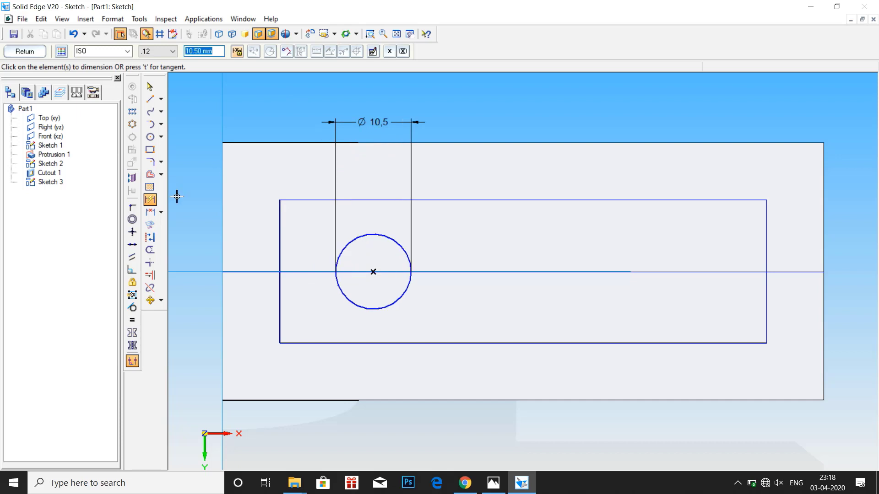
# Dimension the circle's centre at 62/2 mm from the body's centre-side end.
pyautogui.click(343, 248)
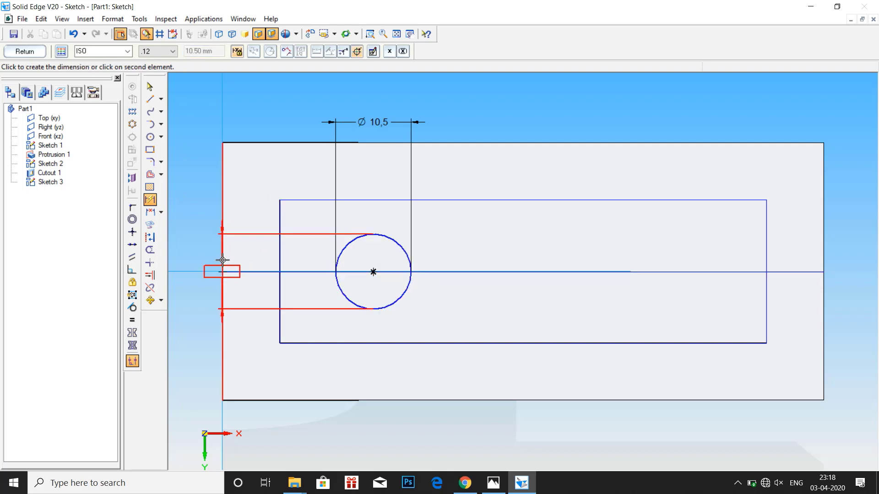
pyautogui.click(224, 253)
pyautogui.click(298, 107)
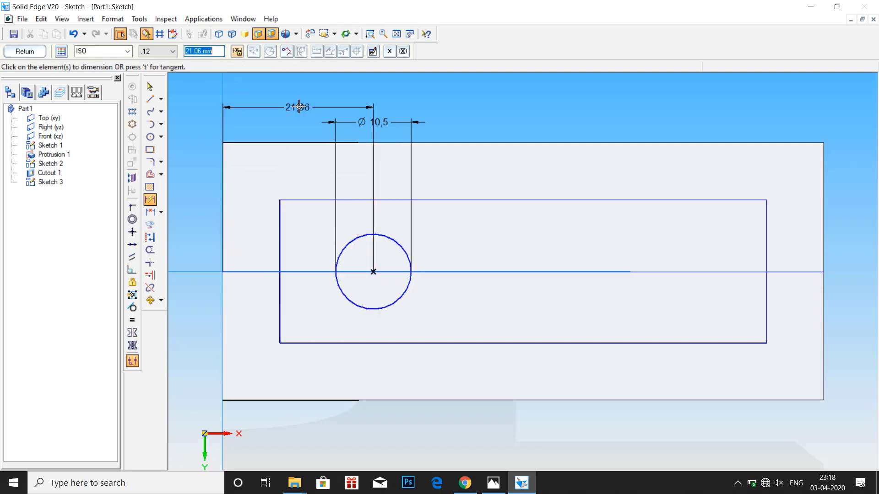
pyautogui.write('62/2')
pyautogui.press('Return')
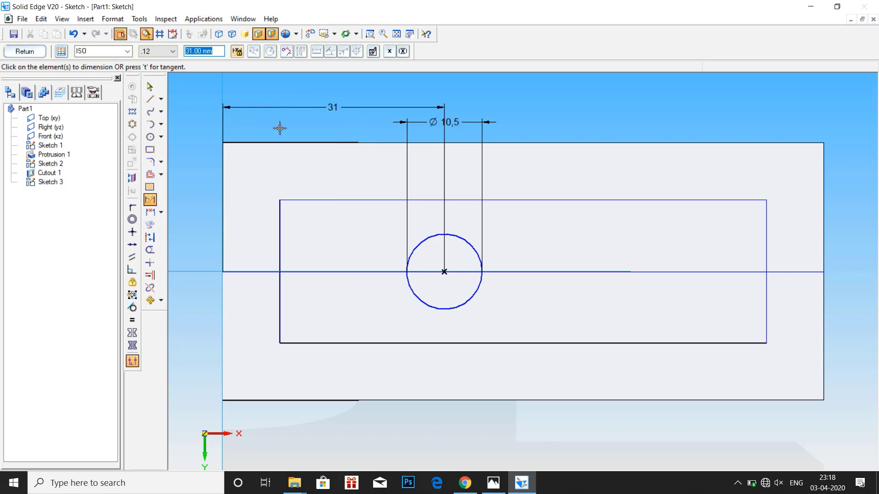
pyautogui.click(150, 87)
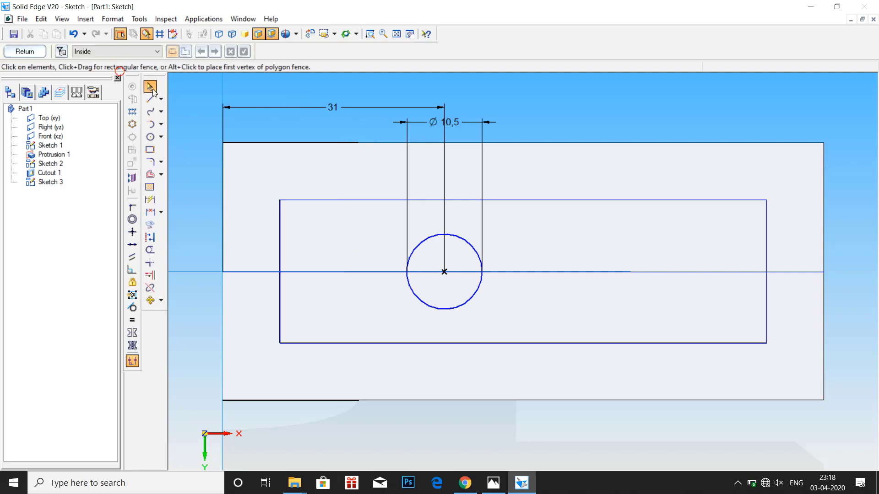
# Finish the circle sketch and cut the hole upward through the entire body with an extent of about 134 mm.
pyautogui.click(492, 483)
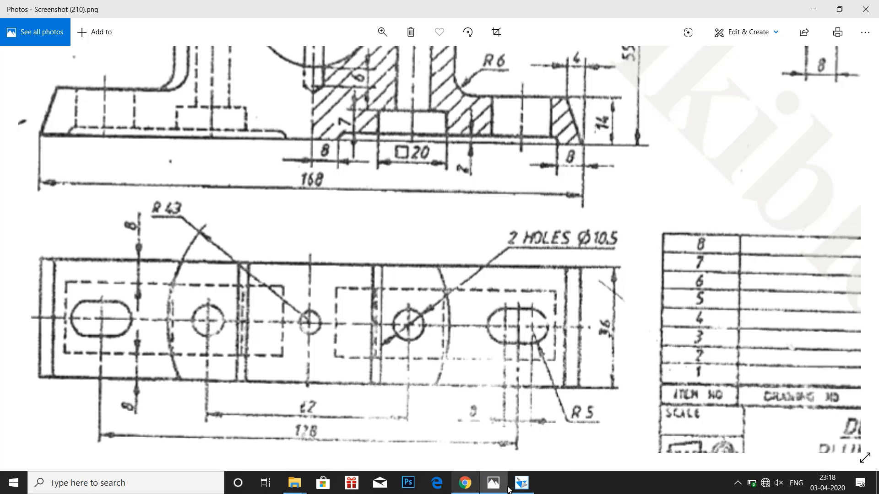
pyautogui.click(522, 483)
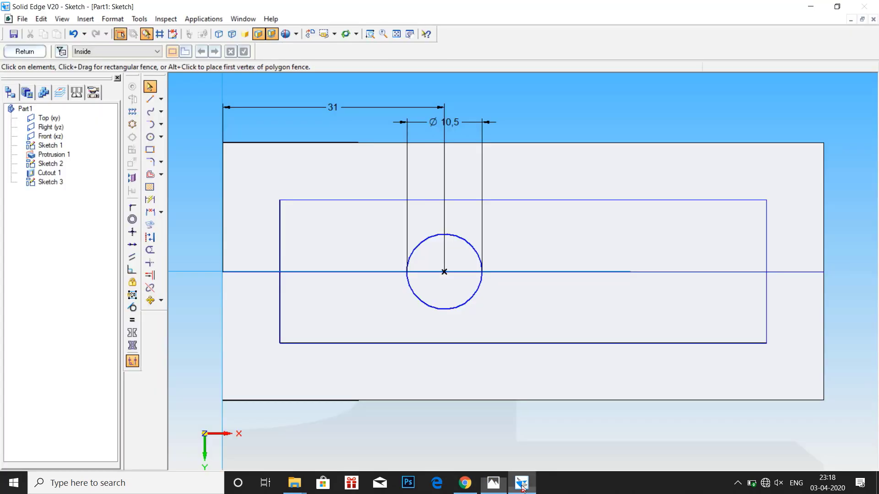
pyautogui.click(32, 51)
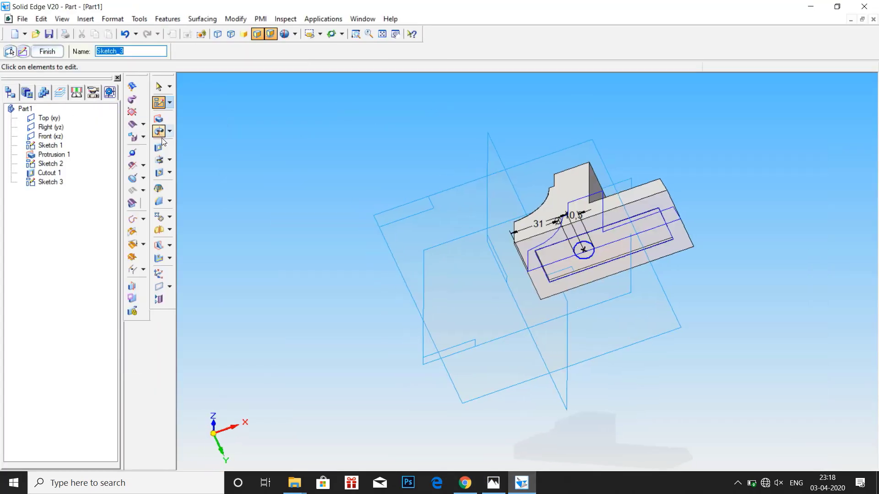
pyautogui.click(159, 147)
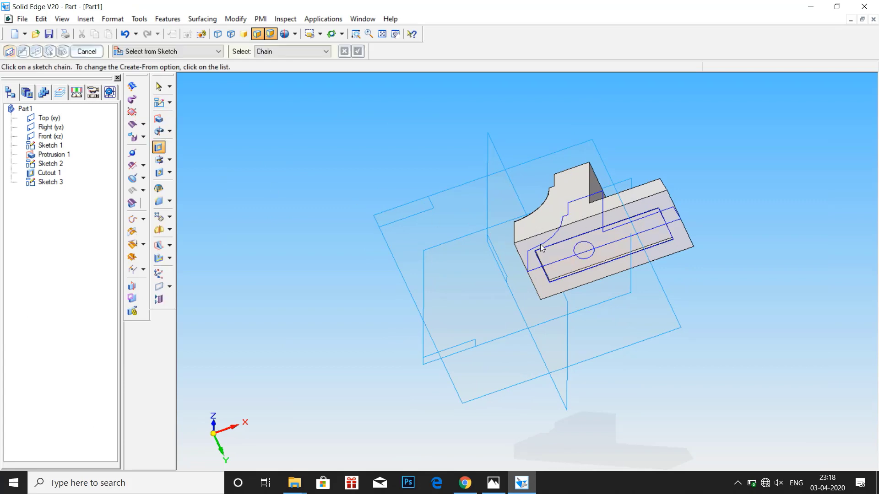
pyautogui.click(574, 247)
pyautogui.click(357, 51)
pyautogui.click(520, 118)
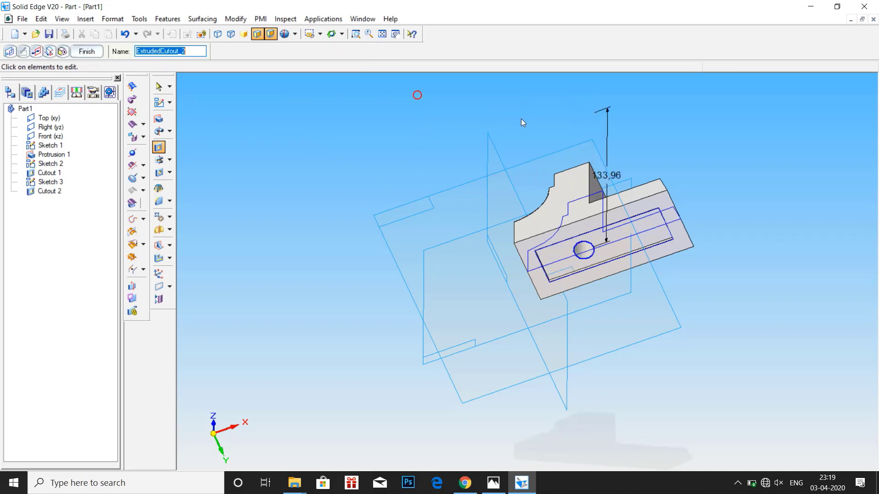
pyautogui.moveTo(521, 119); pyautogui.dragTo(520, 161, button='middle')
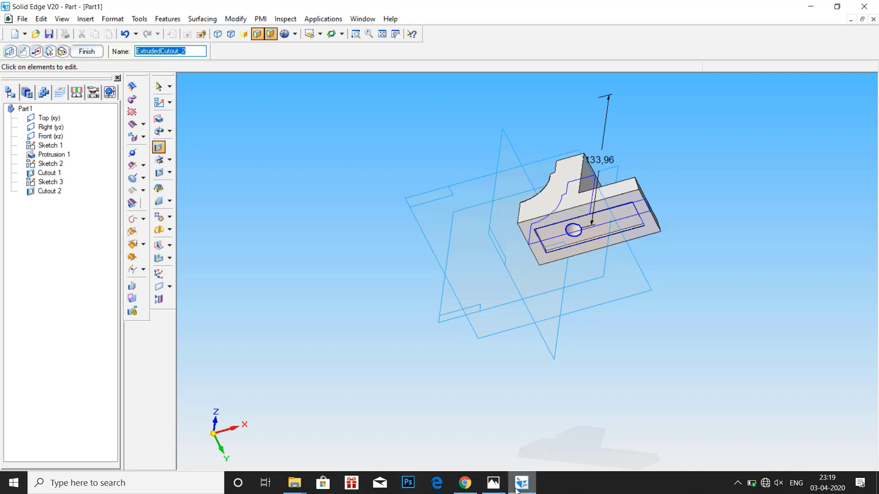
# Check the slot in the reference drawing, then sketch two circles about 7.6 and 7.7 mm in diameter on the recess floor's centre line, beyond the bolt hole.
pyautogui.moveTo(493, 484)
pyautogui.click(477, 455)
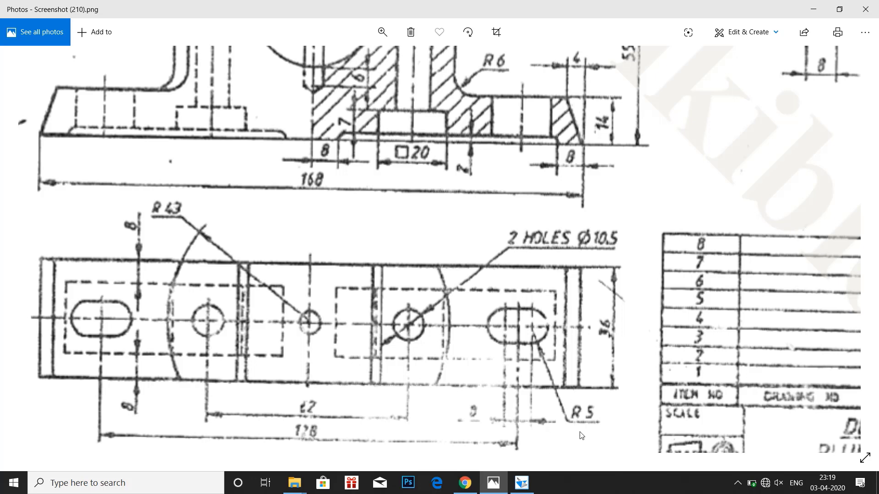
pyautogui.click(521, 482)
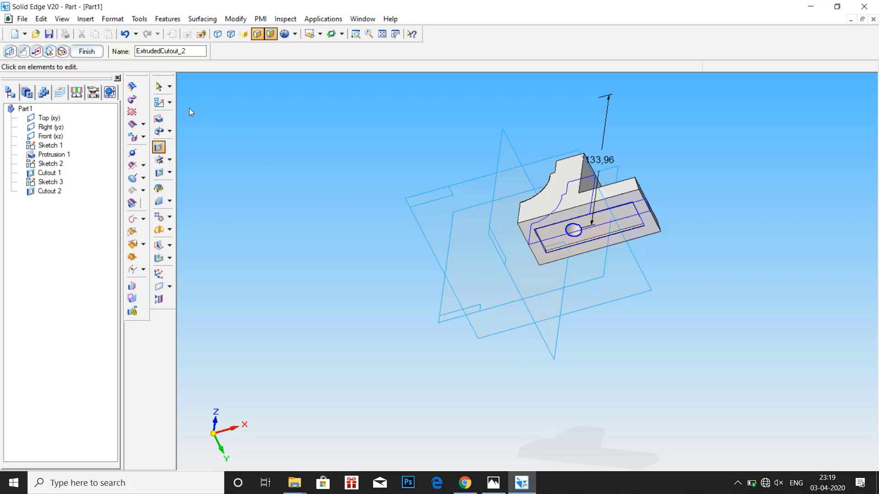
pyautogui.click(165, 102)
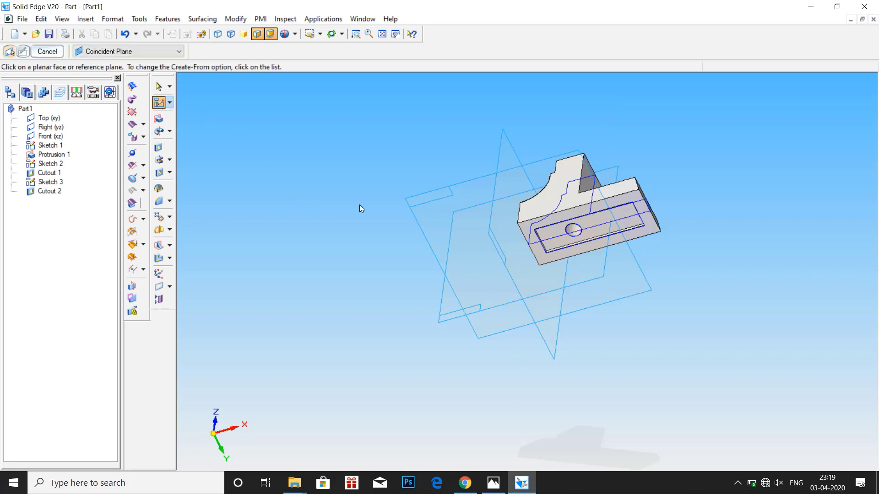
pyautogui.click(545, 234)
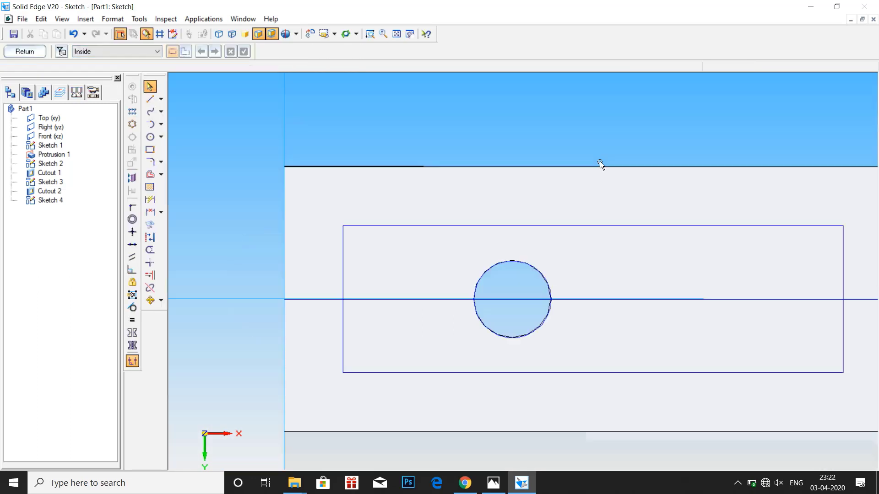
pyautogui.click(149, 137)
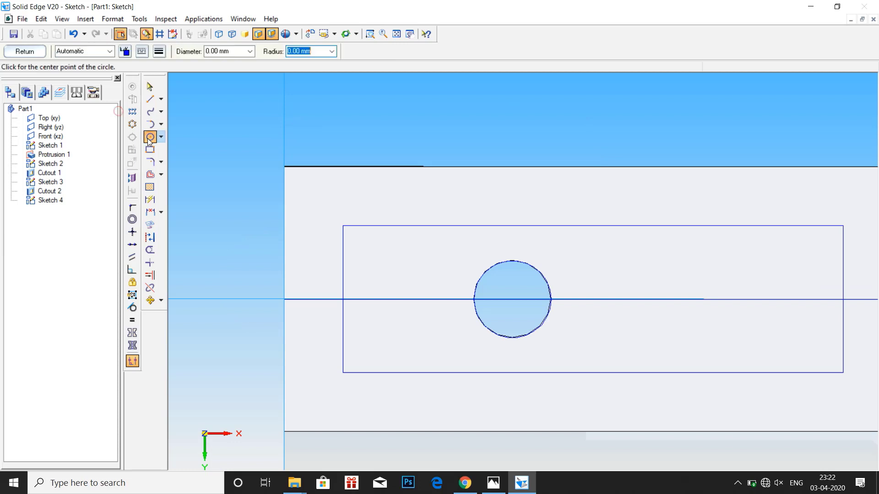
pyautogui.click(694, 298)
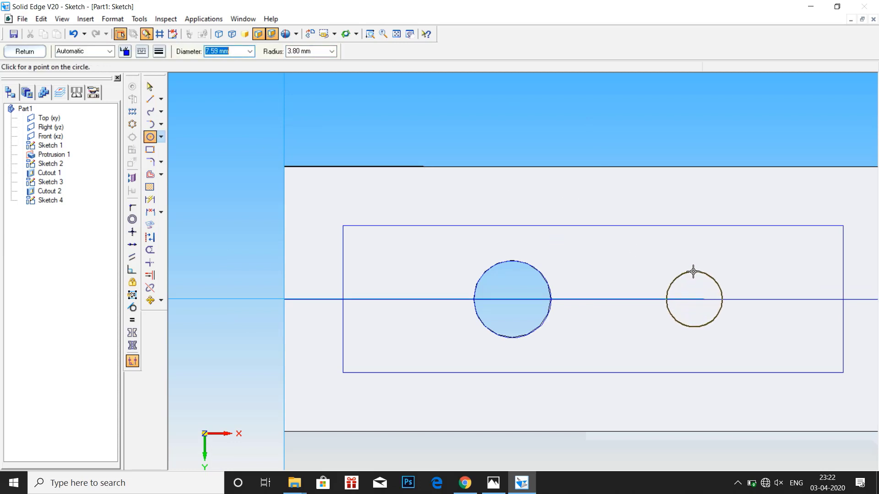
pyautogui.click(692, 272)
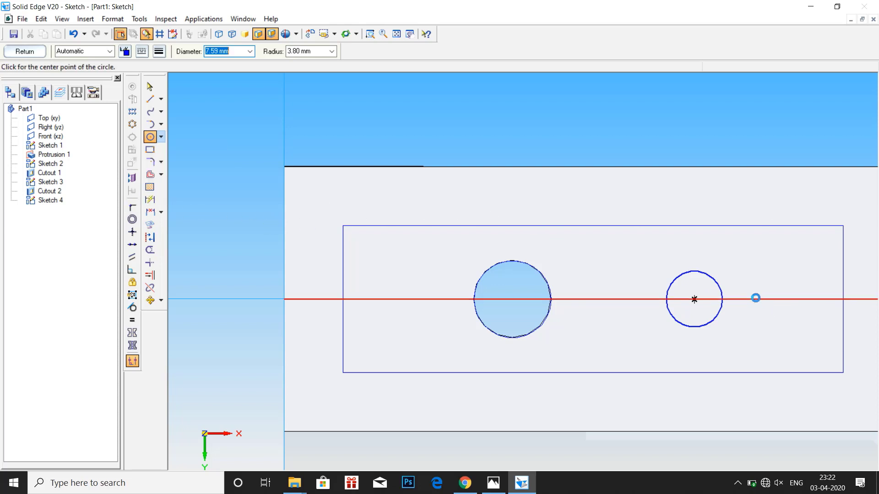
pyautogui.click(755, 299)
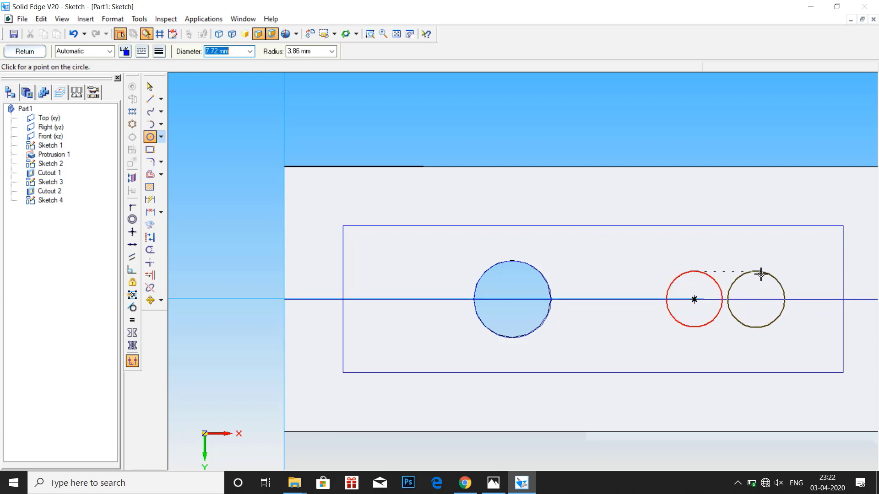
pyautogui.click(761, 272)
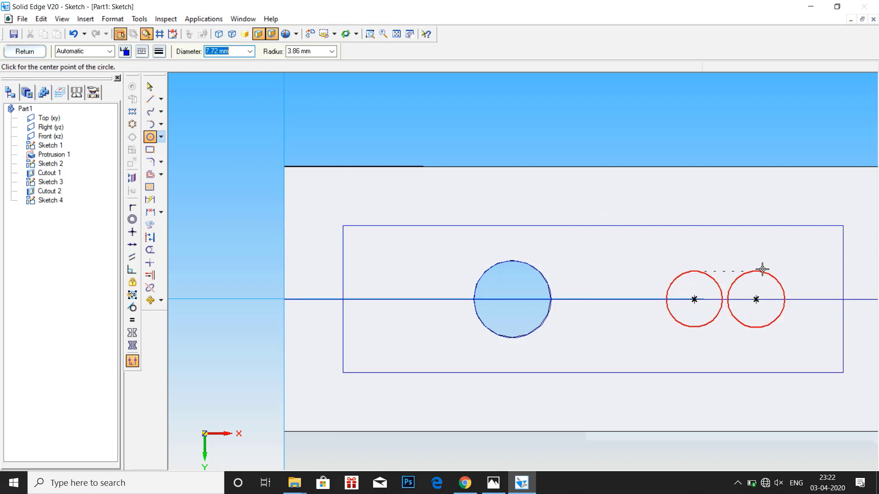
# Dimension the diameters of both new circles at 10 mm.
pyautogui.click(150, 199)
pyautogui.click(677, 268)
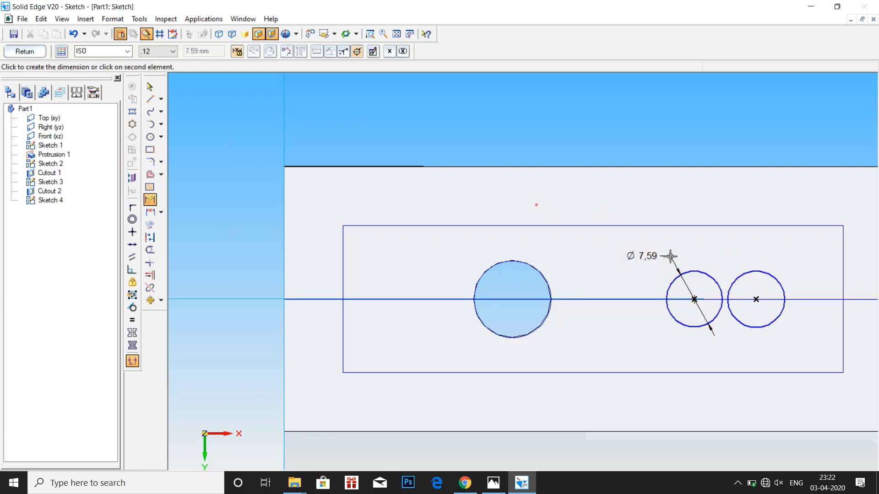
pyautogui.click(670, 256)
pyautogui.write('10')
pyautogui.press('Return')
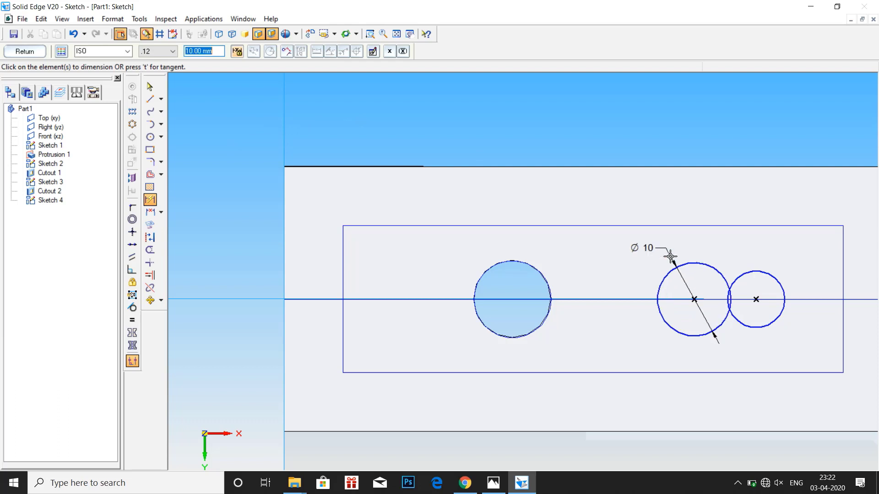
pyautogui.click(739, 274)
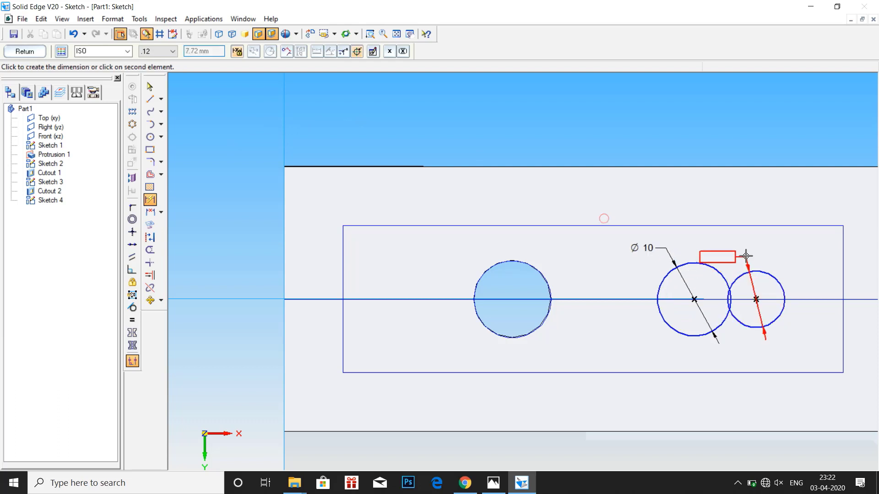
pyautogui.click(741, 246)
pyautogui.write('1')
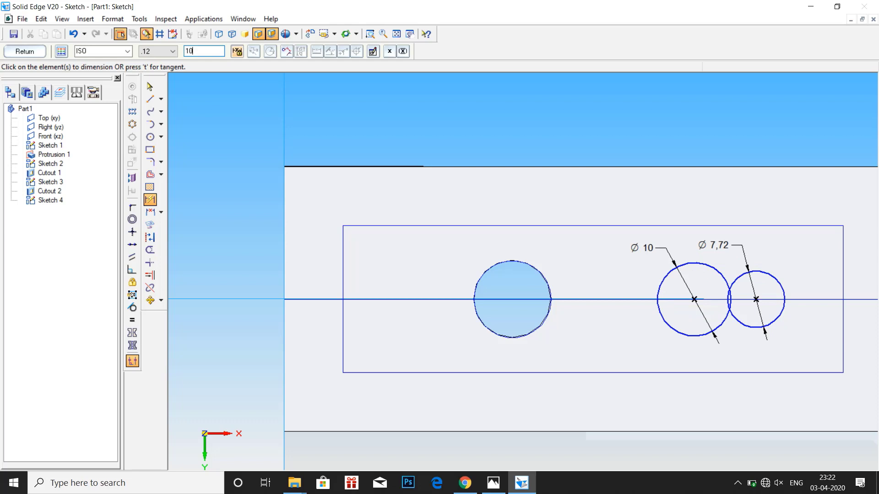
pyautogui.write('0')
pyautogui.press('Return')
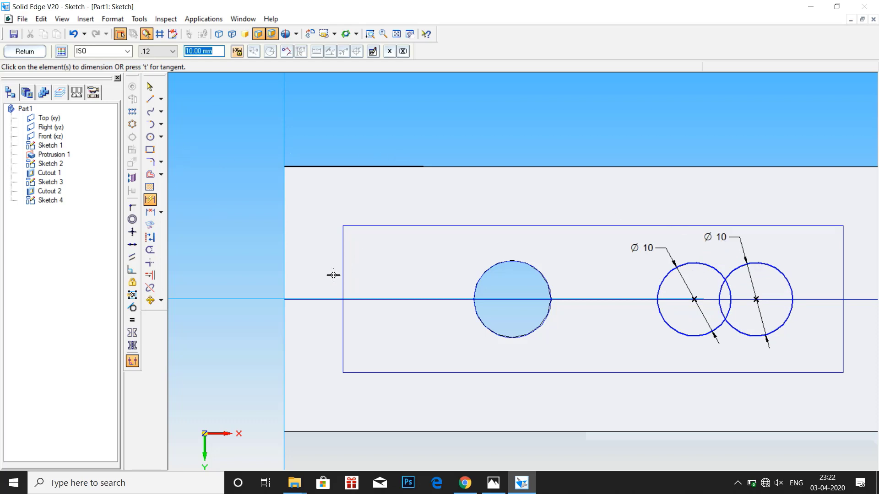
# Dimension the centre of the circle nearer the bolt hole at 60 mm from the body's centre-side end, consulting the reference drawing.
pyautogui.click(665, 278)
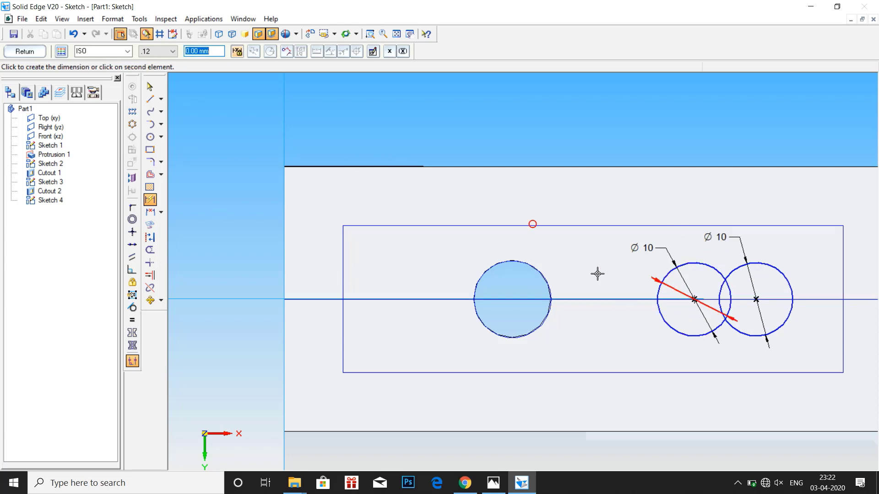
pyautogui.click(283, 274)
pyautogui.click(383, 127)
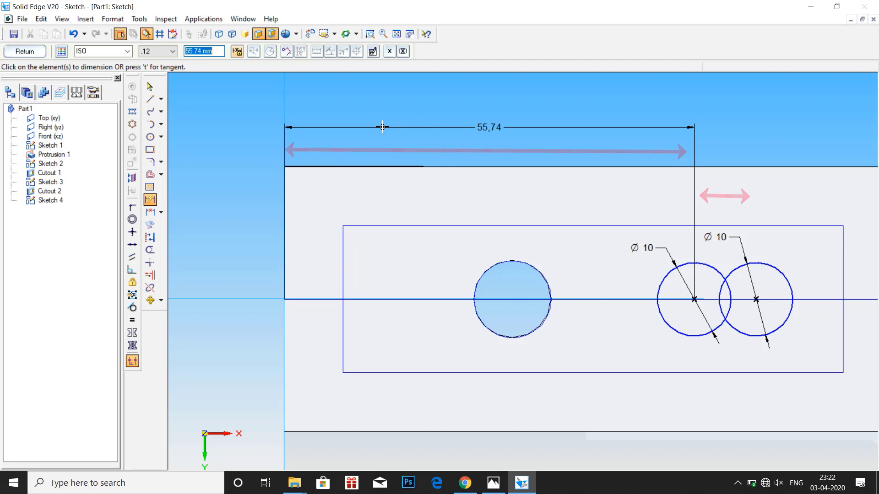
pyautogui.click(489, 488)
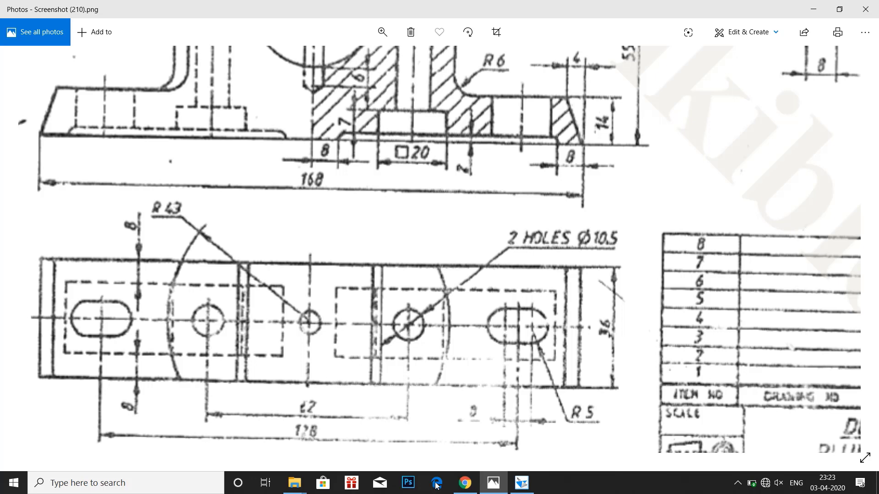
pyautogui.click(522, 483)
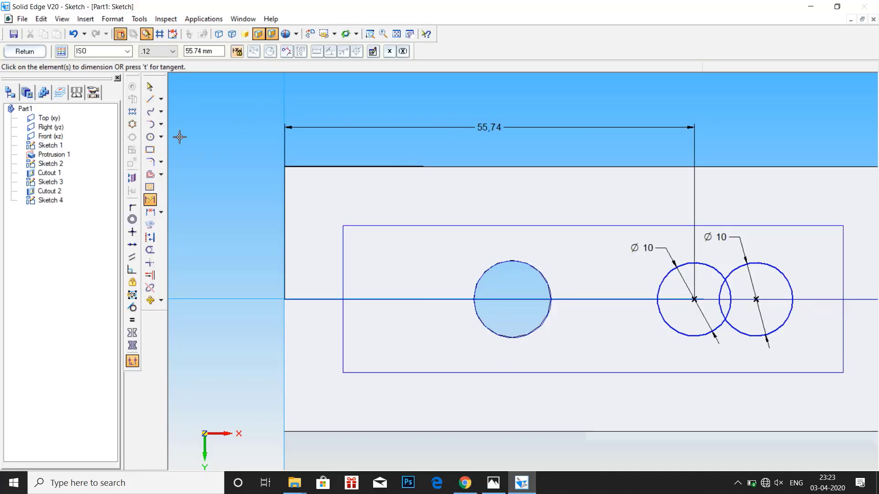
pyautogui.click(212, 50)
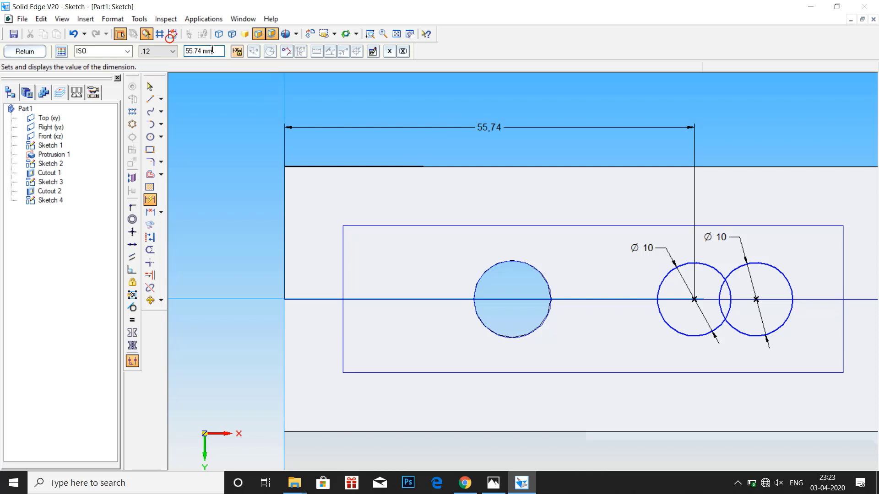
pyautogui.tripleClick(213, 50)
pyautogui.write('6')
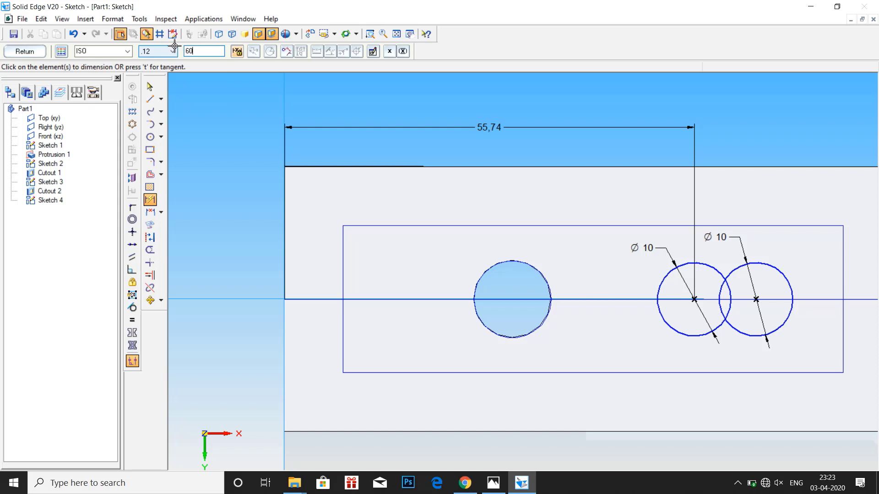
pyautogui.write('0')
pyautogui.press('Return')
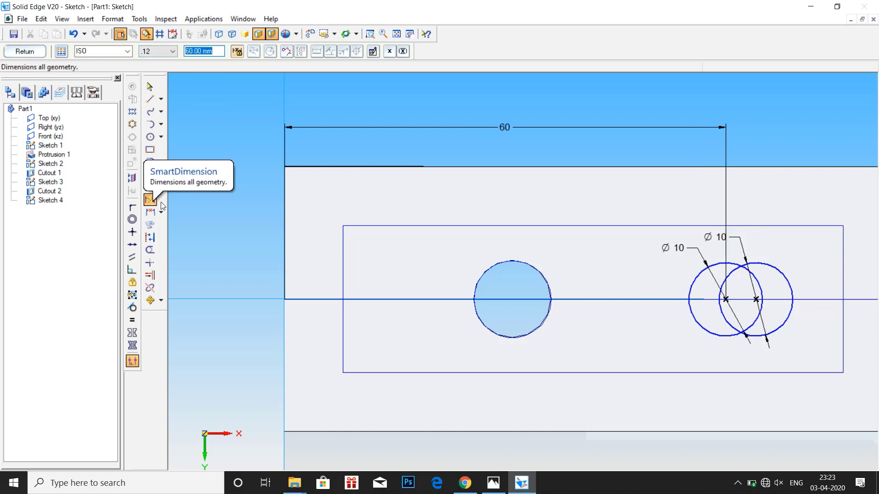
# Dimension the horizontal spacing between the two 10 mm circles at 8 mm.
pyautogui.click(718, 264)
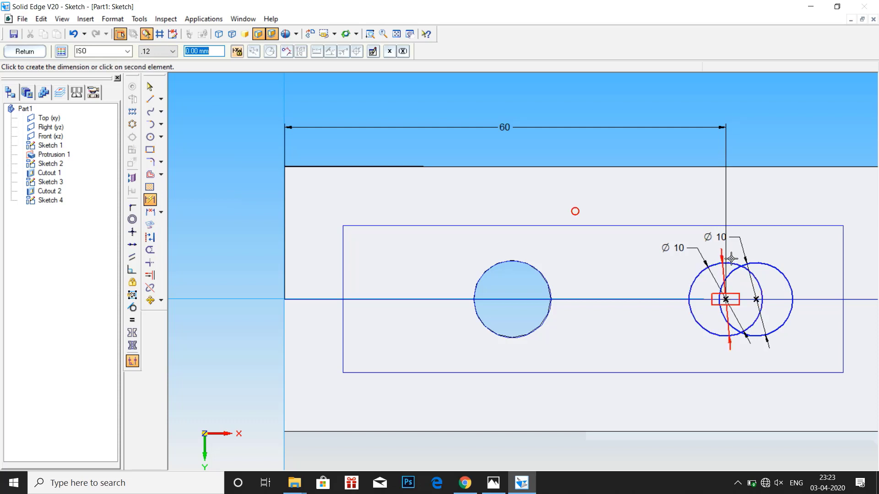
pyautogui.click(750, 261)
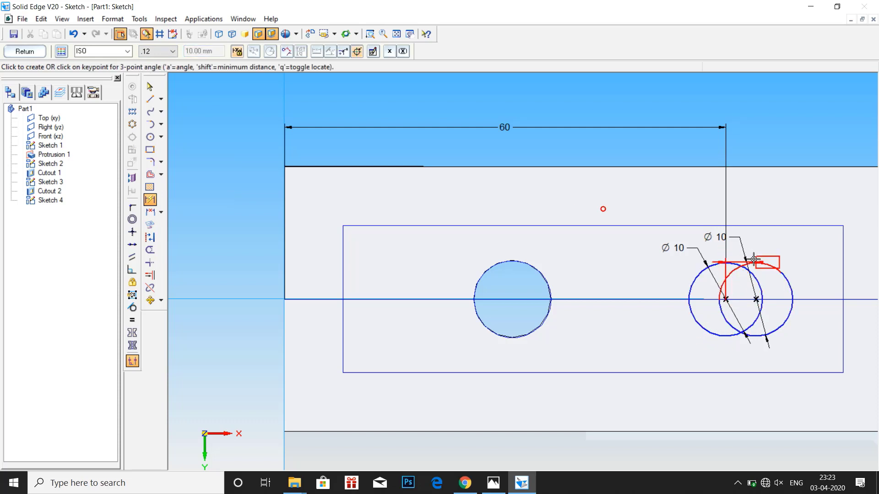
pyautogui.click(756, 146)
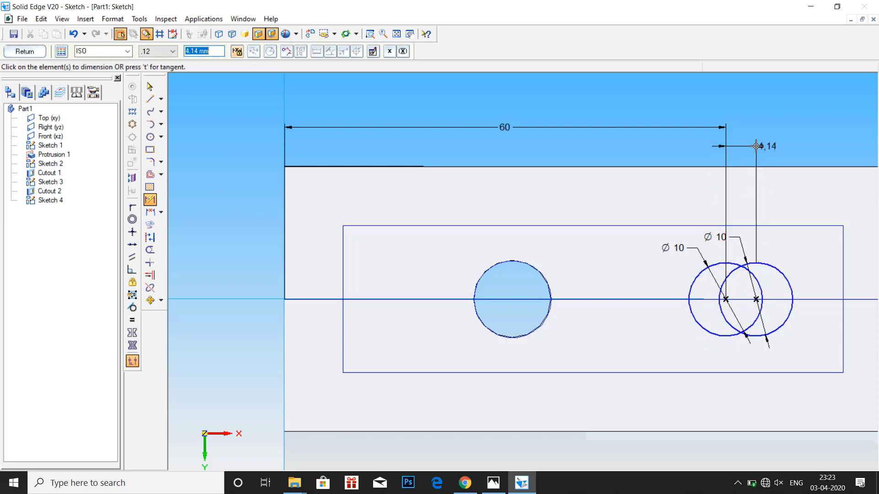
pyautogui.write('8')
pyautogui.press('Return')
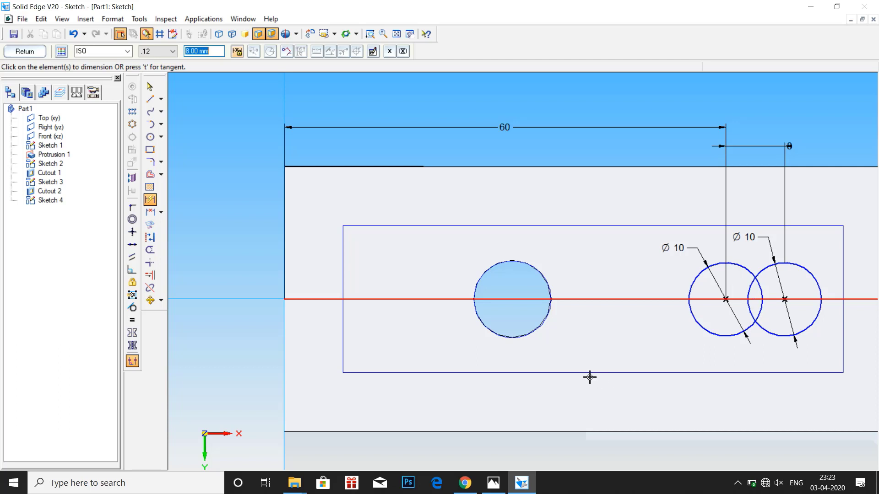
# Connect the two 10 mm circles with straight horizontal lines across their uppermost and lowermost points.
pyautogui.click(150, 99)
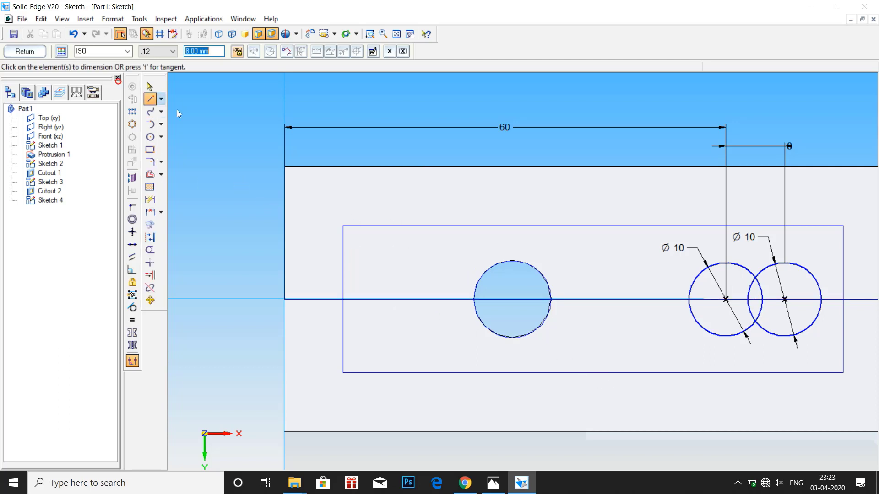
pyautogui.click(727, 261)
pyautogui.click(784, 262)
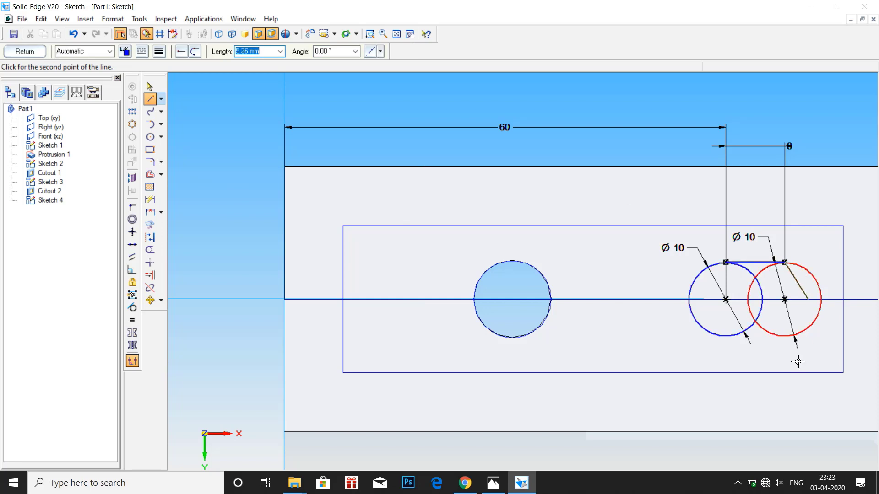
pyautogui.press('Escape')
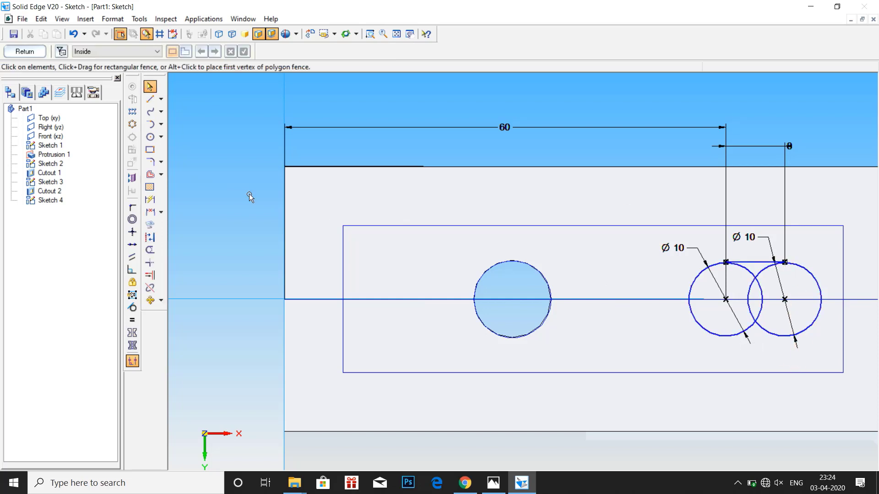
pyautogui.click(150, 99)
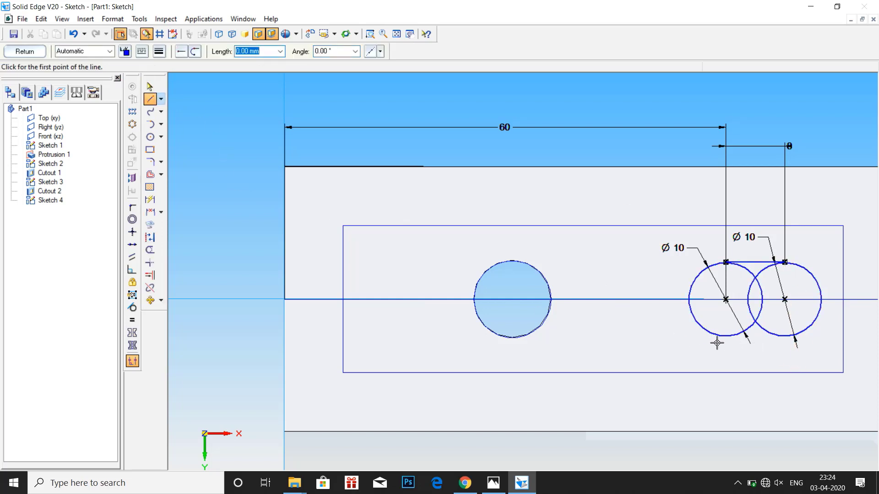
pyautogui.click(725, 336)
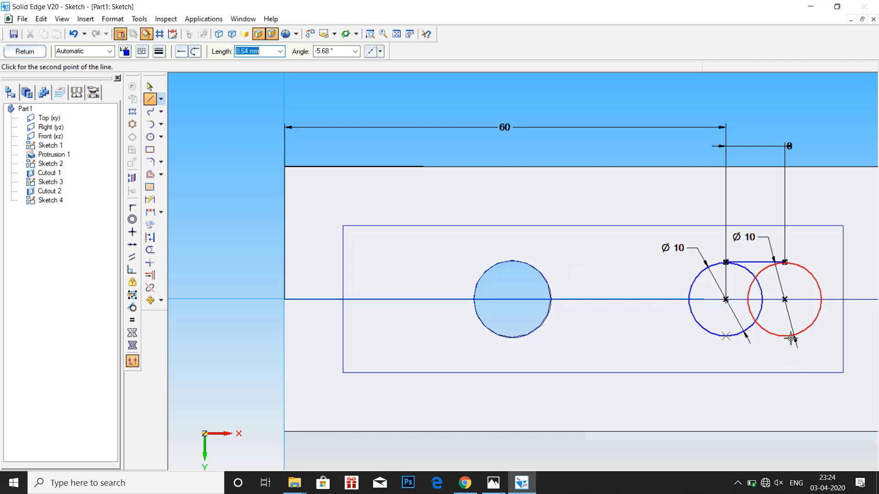
pyautogui.click(791, 336)
pyautogui.press('Escape')
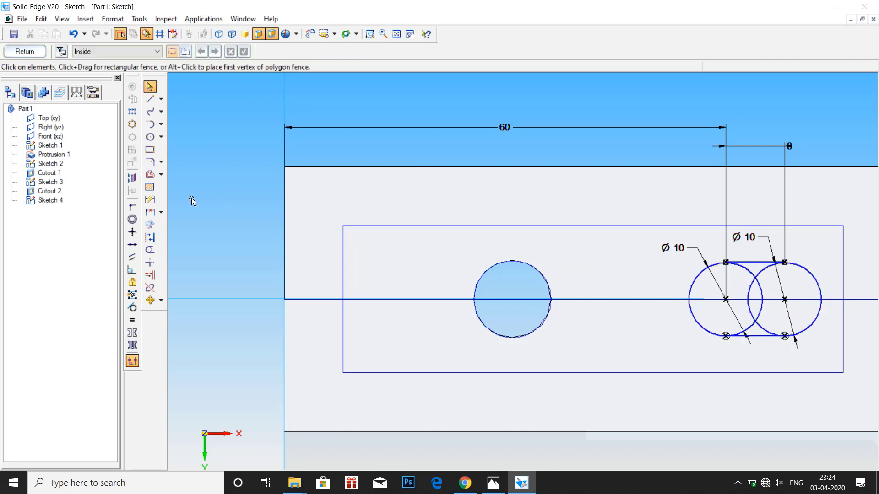
# Trim away the inner arcs of the two circles to leave a closed slot outline, and exit the sketch.
pyautogui.click(150, 249)
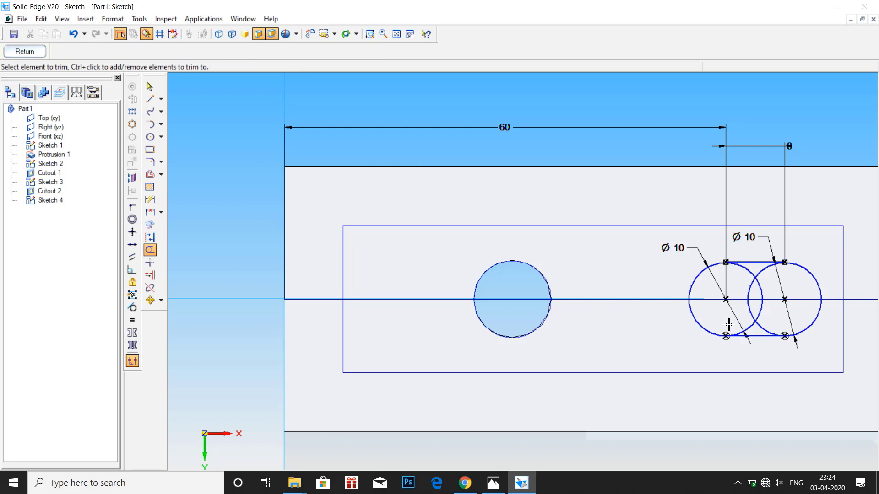
pyautogui.moveTo(729, 325)
pyautogui.mouseDown()
pyautogui.moveTo(772, 311)
pyautogui.moveTo(739, 299)
pyautogui.moveTo(764, 272)
pyautogui.moveTo(741, 273)
pyautogui.mouseUp()
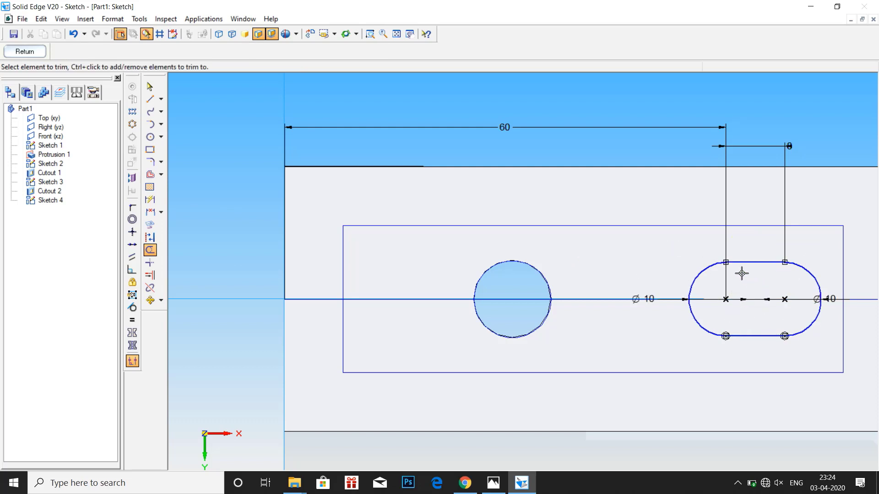
pyautogui.click(396, 33)
pyautogui.moveTo(647, 137); pyautogui.dragTo(606, 182, button='middle')
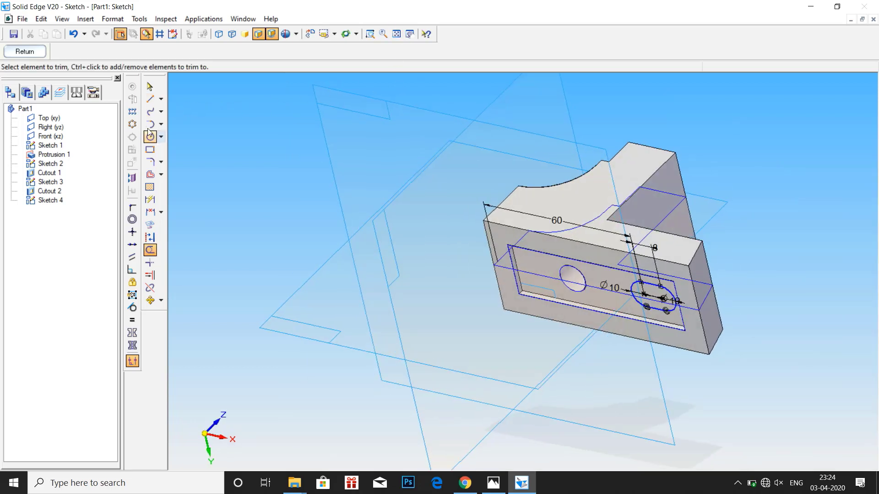
pyautogui.click(24, 52)
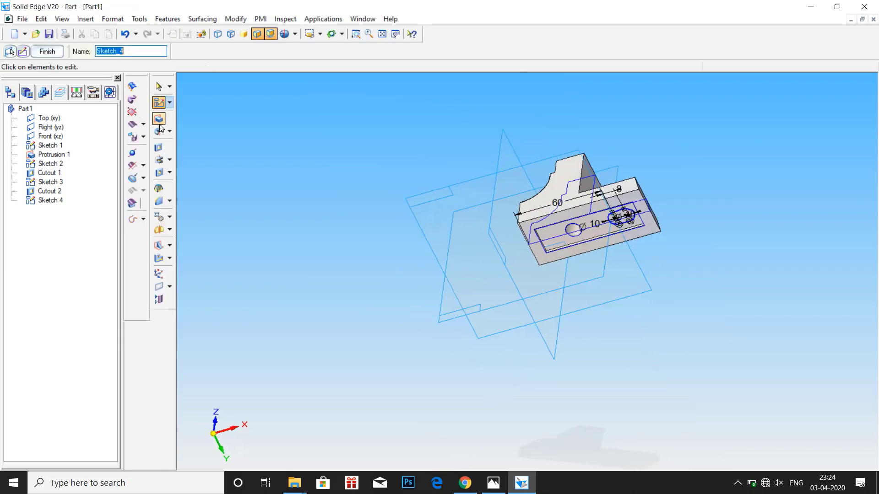
# Cut the slot outline upward about 73 mm through the base and finish the cutout.
pyautogui.click(159, 147)
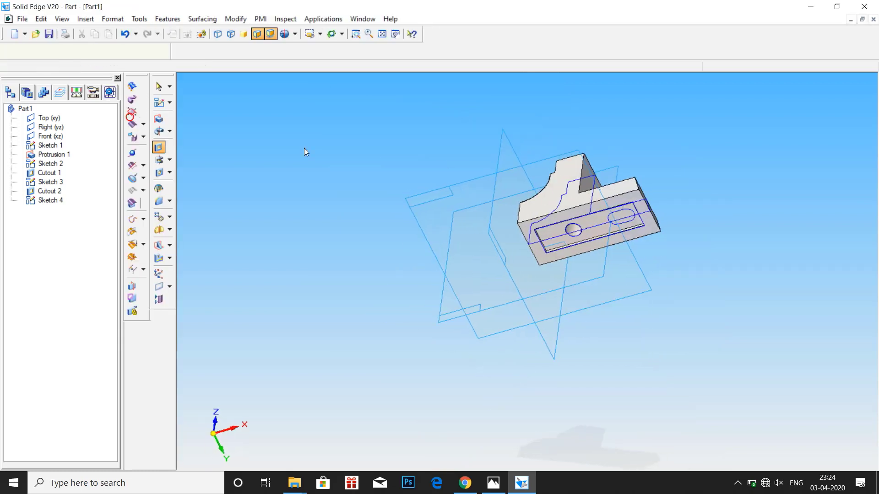
pyautogui.click(628, 211)
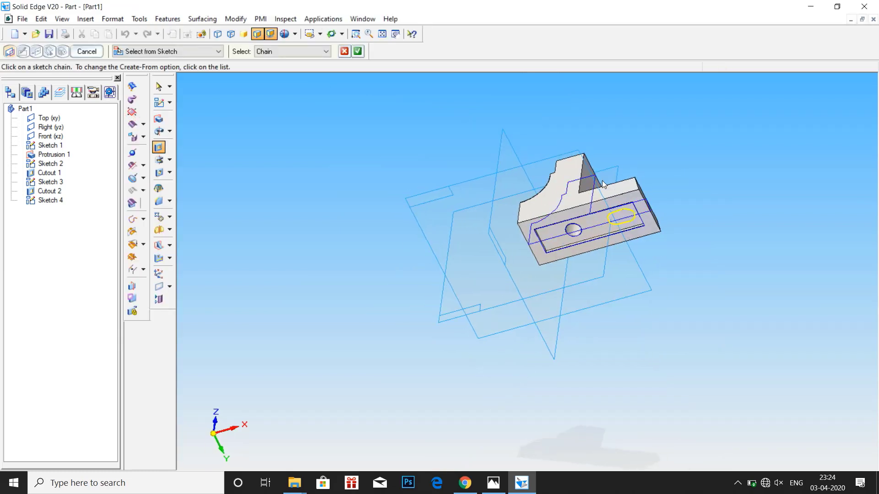
pyautogui.click(358, 52)
pyautogui.click(646, 144)
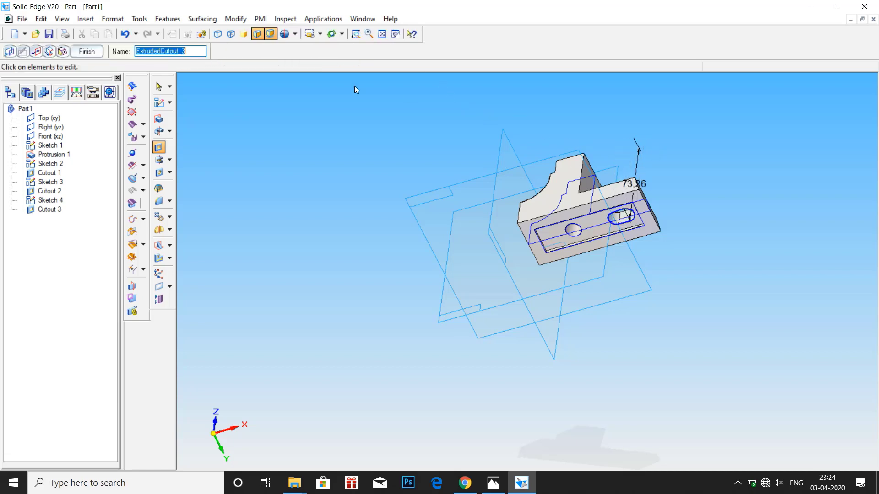
pyautogui.click(97, 53)
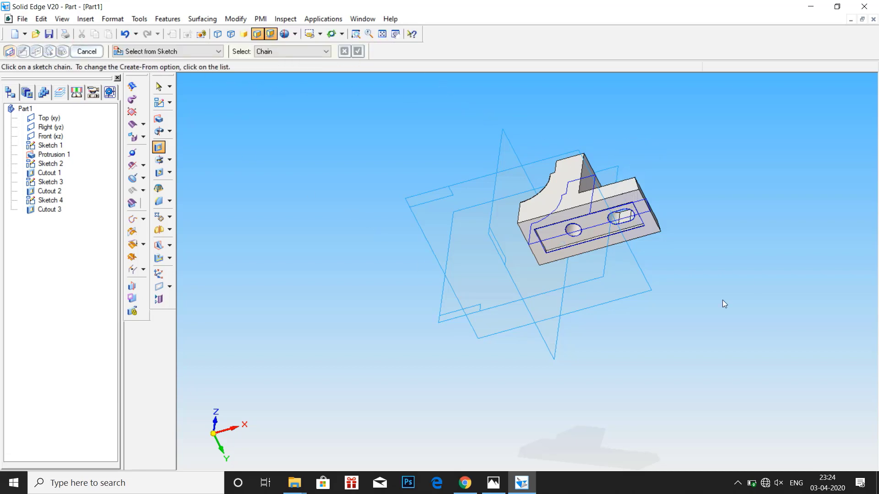
# Consult the reference drawing and sketch a rectangle about 20 by 18 mm around the bolt hole on the base's underside.
pyautogui.scroll(3, 736, 262)
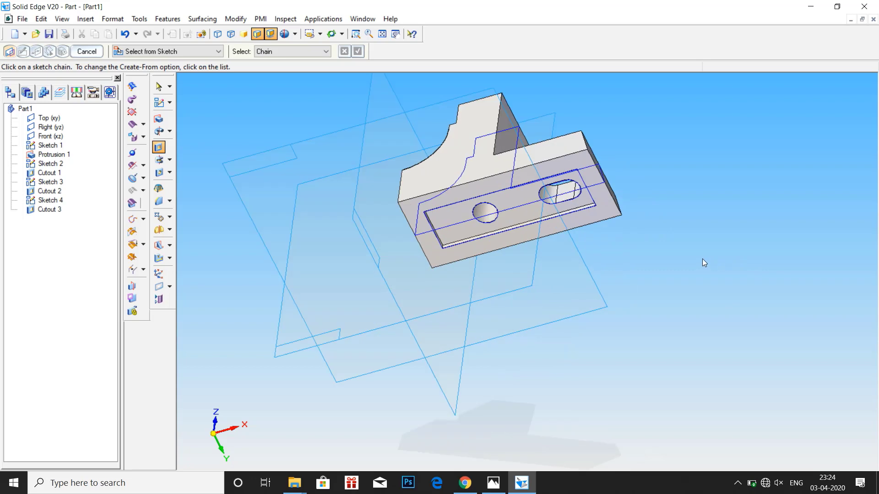
pyautogui.click(493, 482)
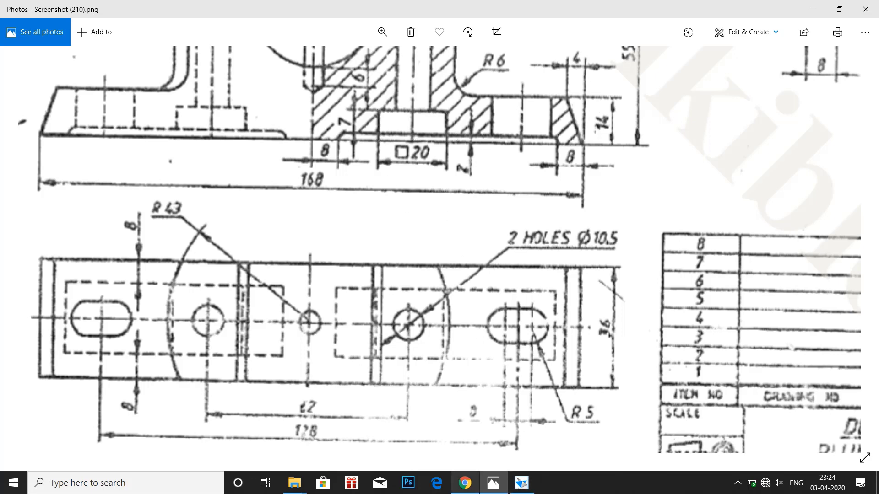
pyautogui.moveTo(482, 489)
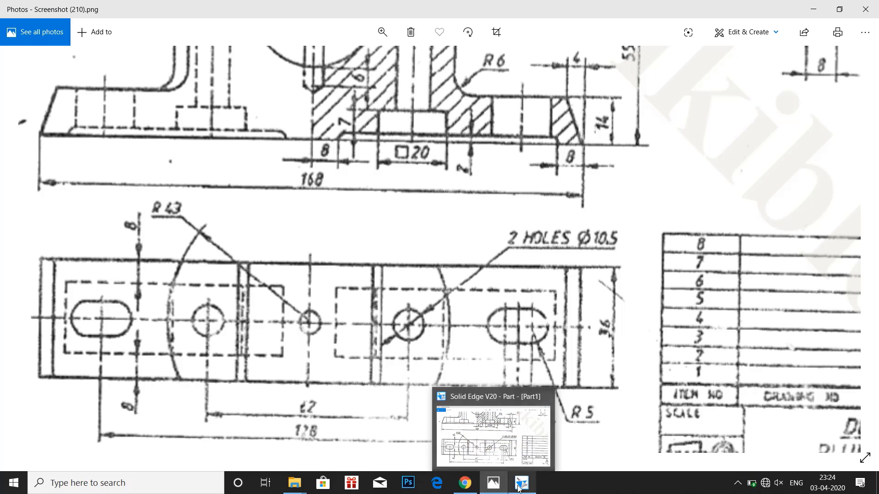
pyautogui.moveTo(519, 489)
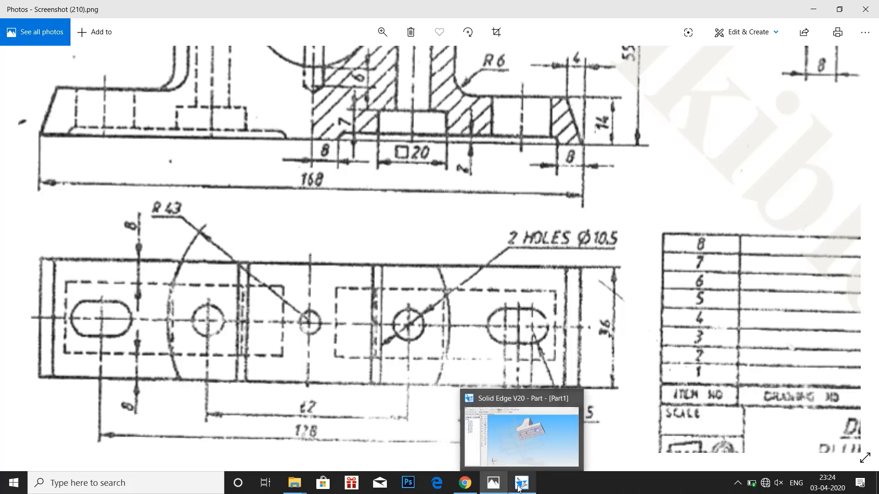
pyautogui.click(519, 488)
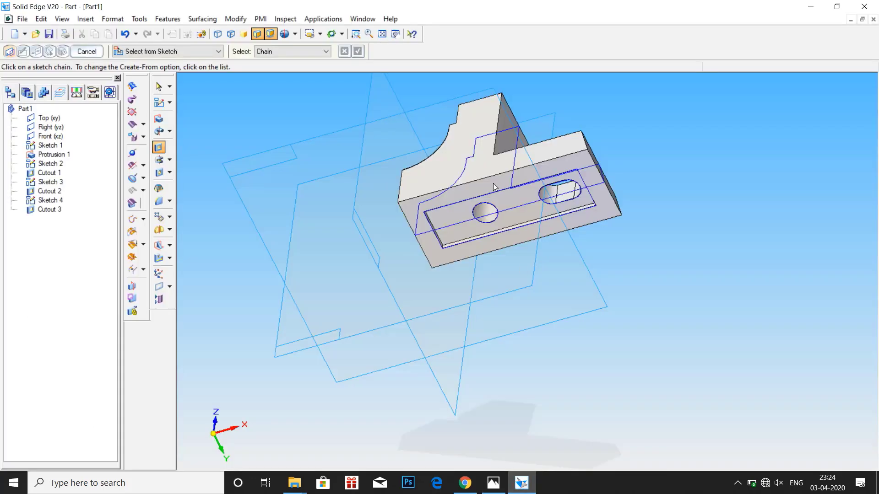
pyautogui.click(158, 102)
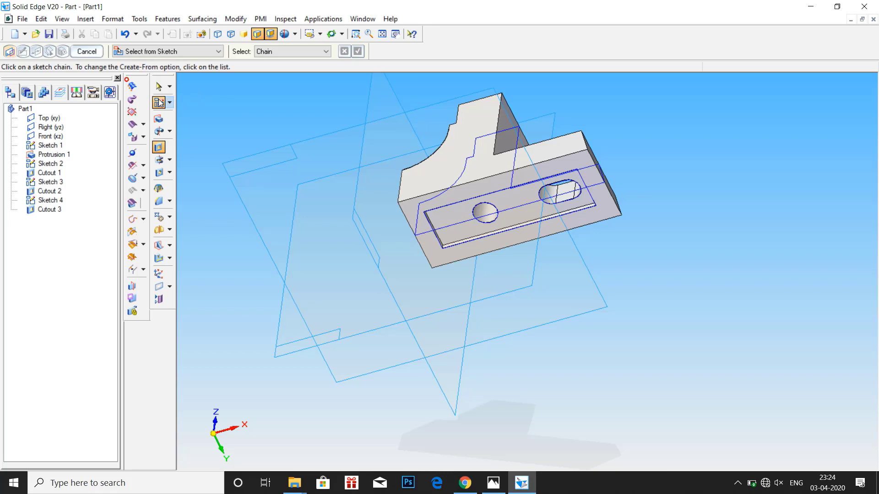
pyautogui.click(450, 218)
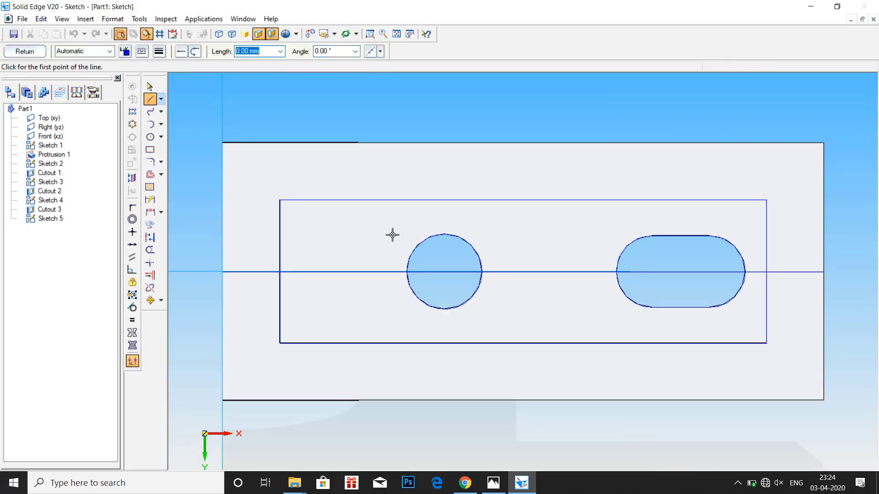
pyautogui.moveTo(365, 209)
pyautogui.mouseDown()
pyautogui.moveTo(372, 327)
pyautogui.moveTo(498, 331)
pyautogui.moveTo(506, 247)
pyautogui.moveTo(498, 207)
pyautogui.moveTo(365, 209)
pyautogui.mouseUp()
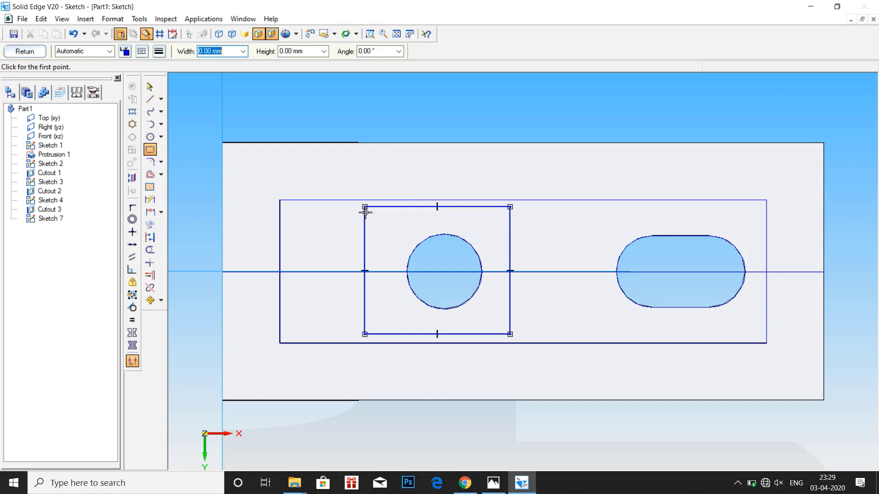
pyautogui.press('Escape')
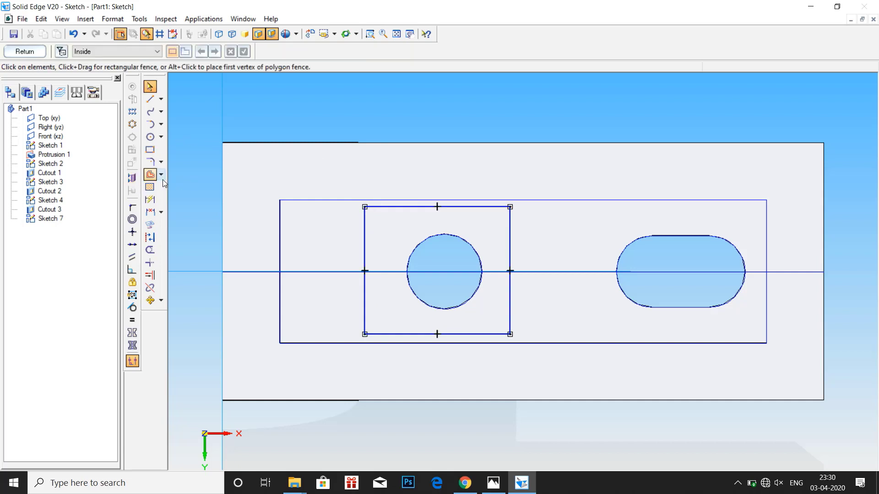
# Dimension the rectangle around the bolt hole at 20 mm wide and 20 mm high.
pyautogui.click(151, 201)
pyautogui.click(379, 207)
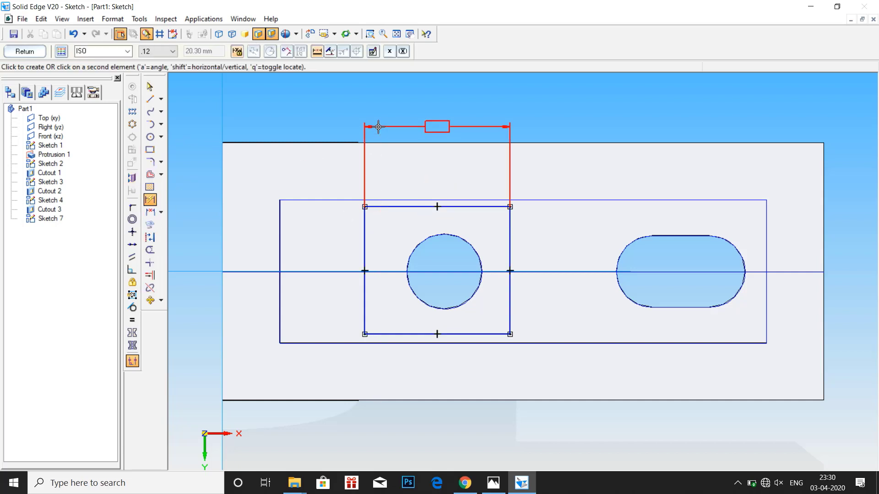
pyautogui.click(379, 125)
pyautogui.write('20')
pyautogui.press('Return')
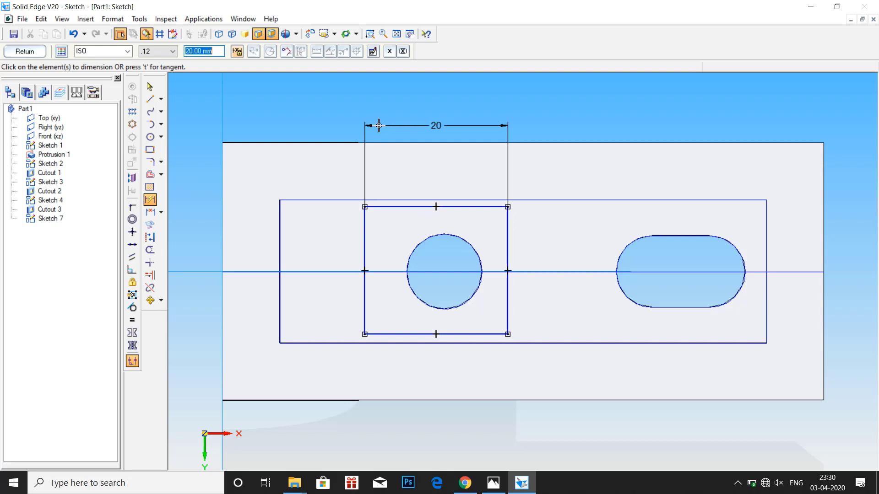
pyautogui.click(363, 245)
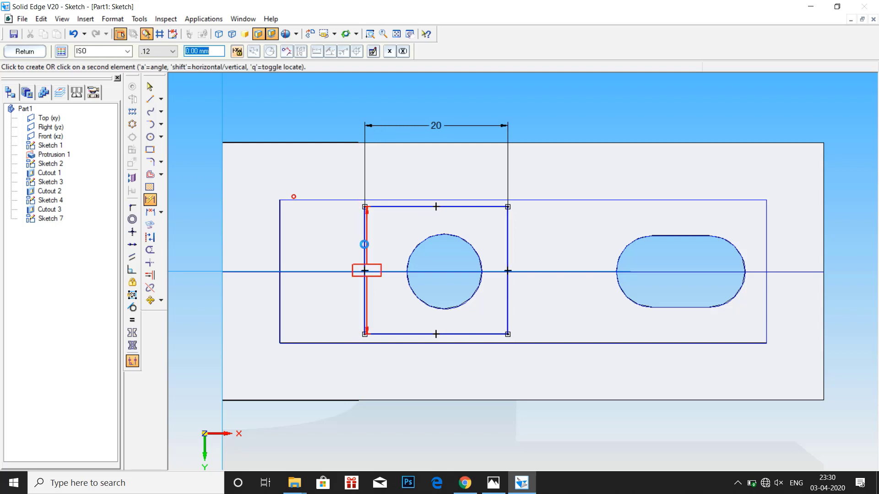
pyautogui.click(333, 238)
pyautogui.write('20')
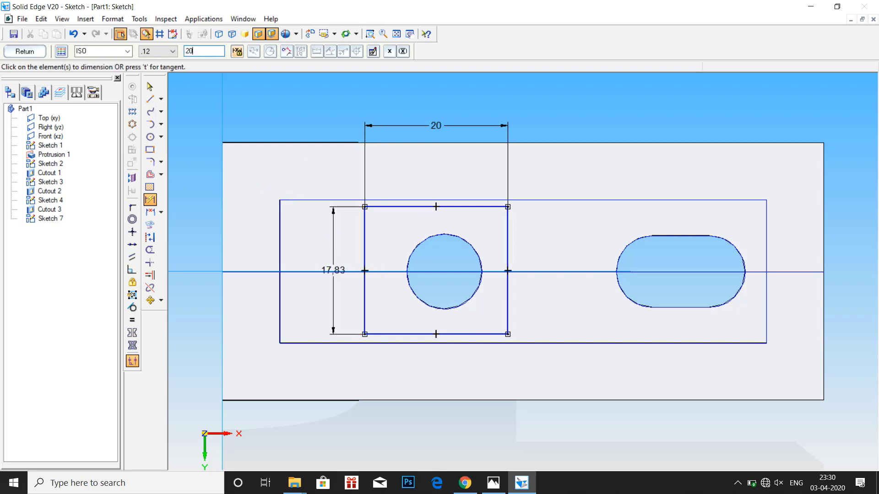
pyautogui.press('Return')
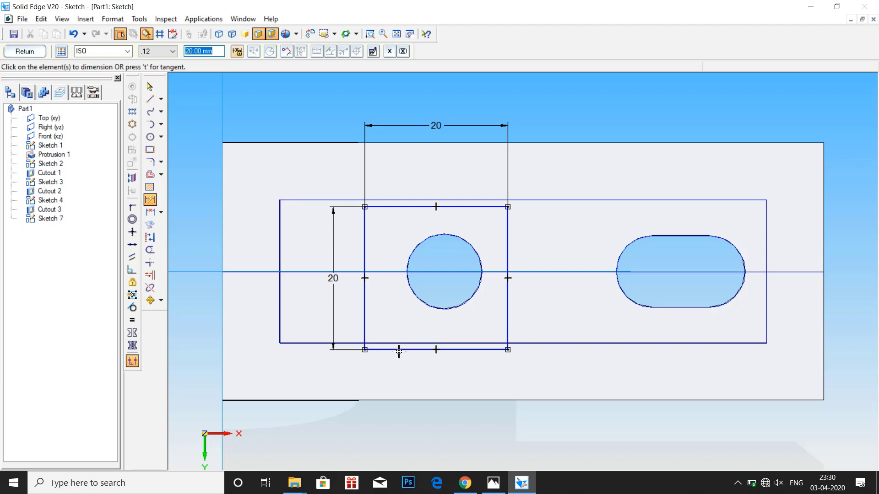
# Dimension the bolt hole's centre at 10 mm from the square's edge nearer the body's centre-side end.
pyautogui.click(364, 263)
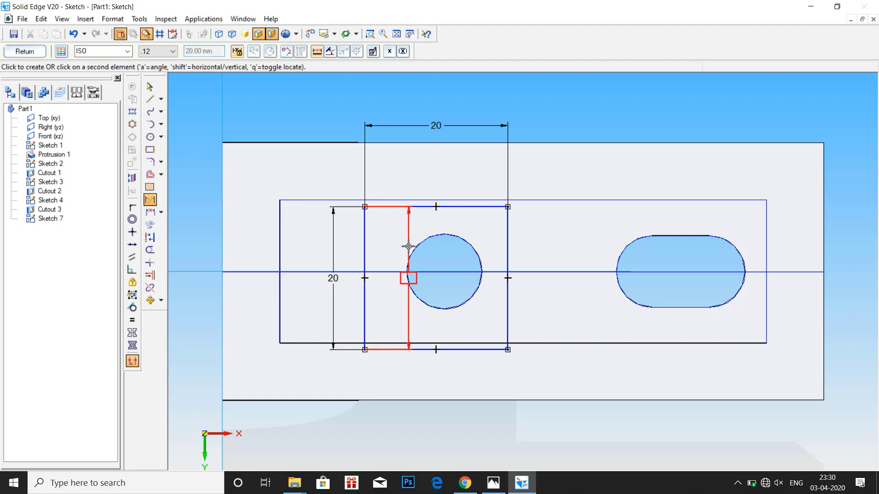
pyautogui.click(408, 274)
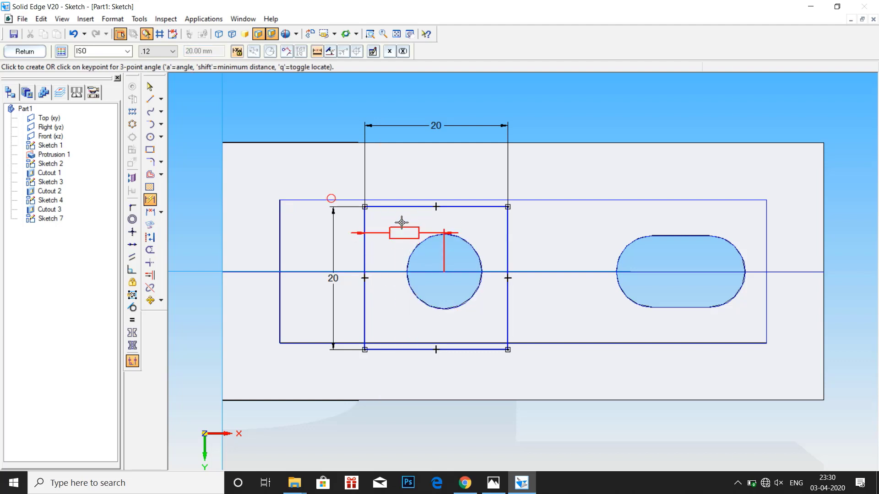
pyautogui.click(398, 110)
pyautogui.write('10')
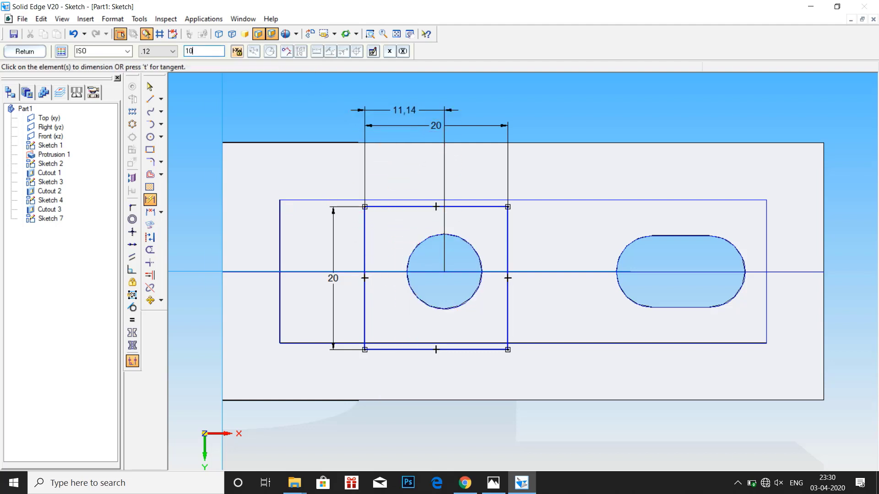
pyautogui.press('Return')
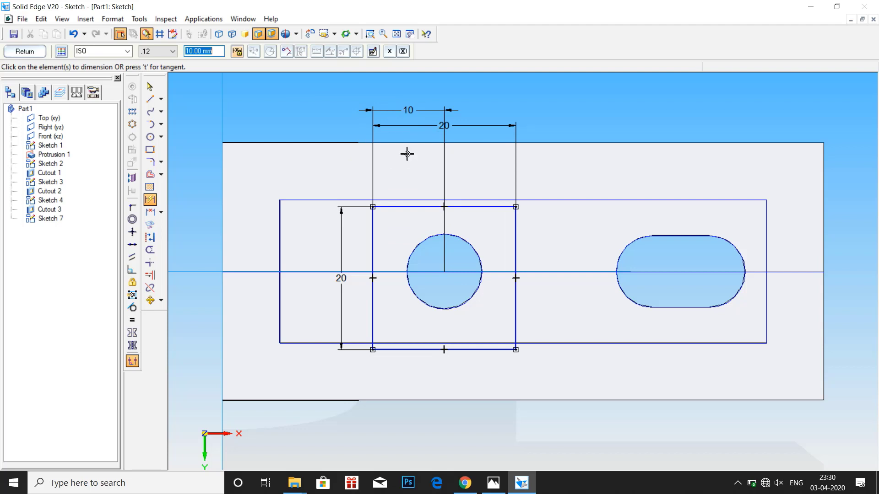
# Dimension the square's upper edge at 10 mm from the horizontal centre line, and exit the sketch.
pyautogui.click(408, 207)
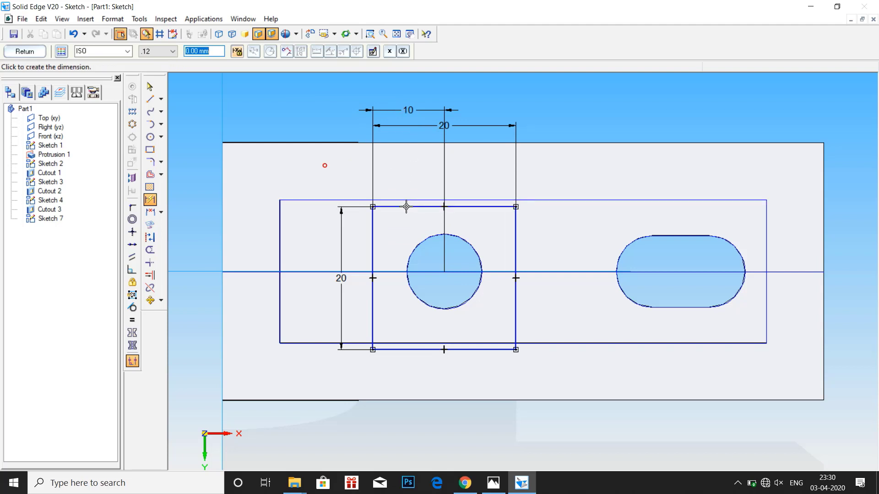
pyautogui.click(400, 271)
pyautogui.click(300, 238)
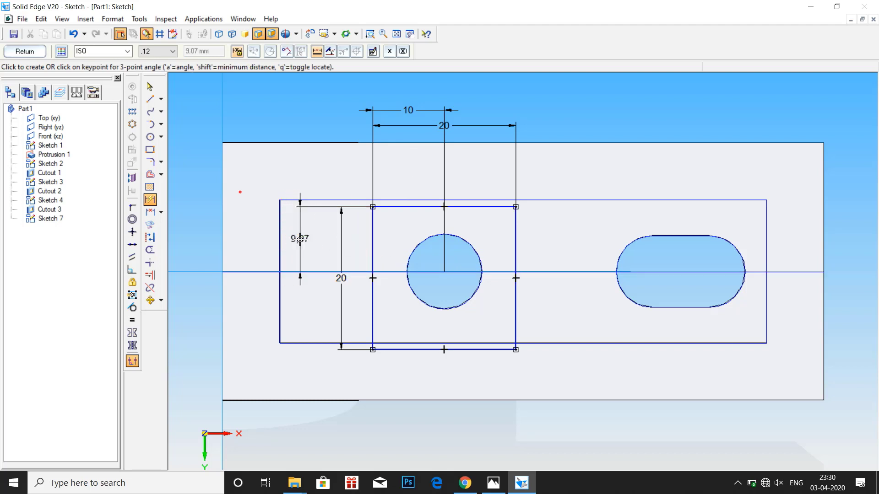
pyautogui.write('10')
pyautogui.press('Return')
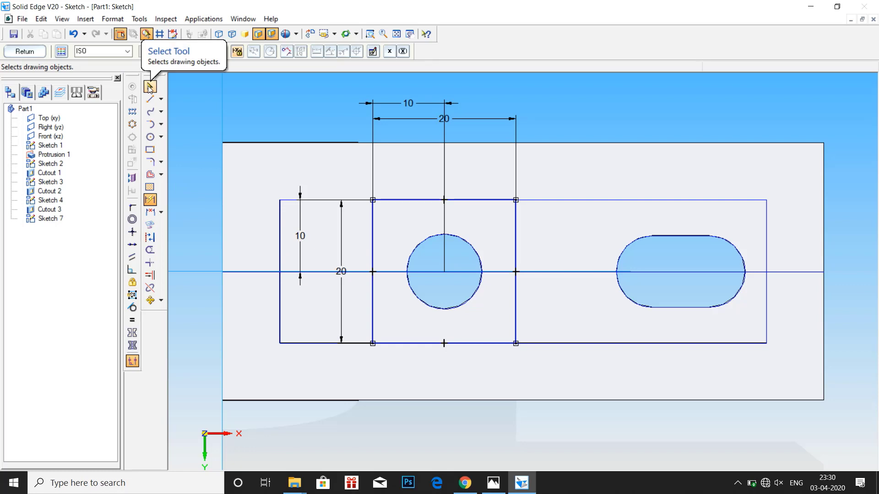
pyautogui.click(21, 54)
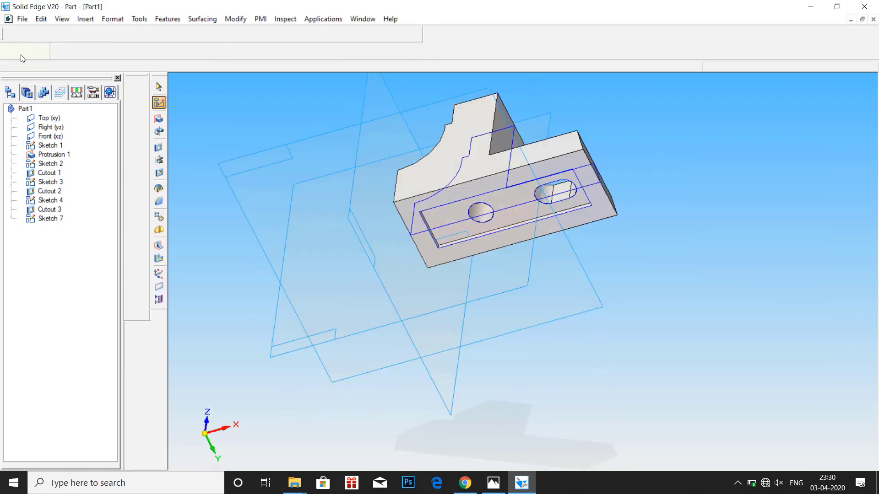
# Cut the square around the bolt hole 20 mm deep into the base, consulting the reference drawing.
pyautogui.click(158, 147)
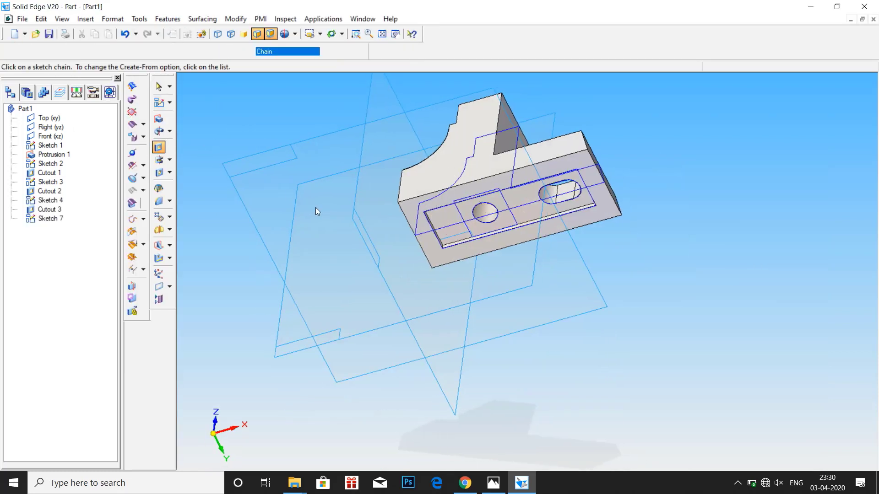
pyautogui.click(465, 219)
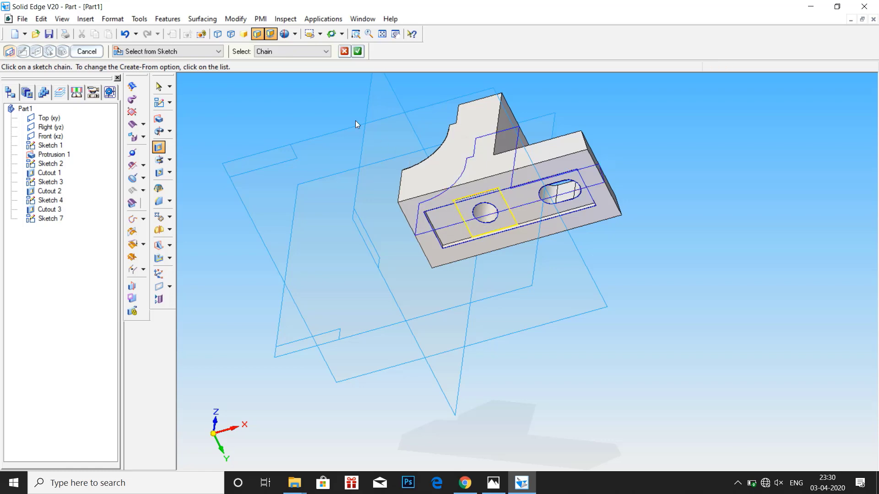
pyautogui.click(357, 51)
pyautogui.click(493, 483)
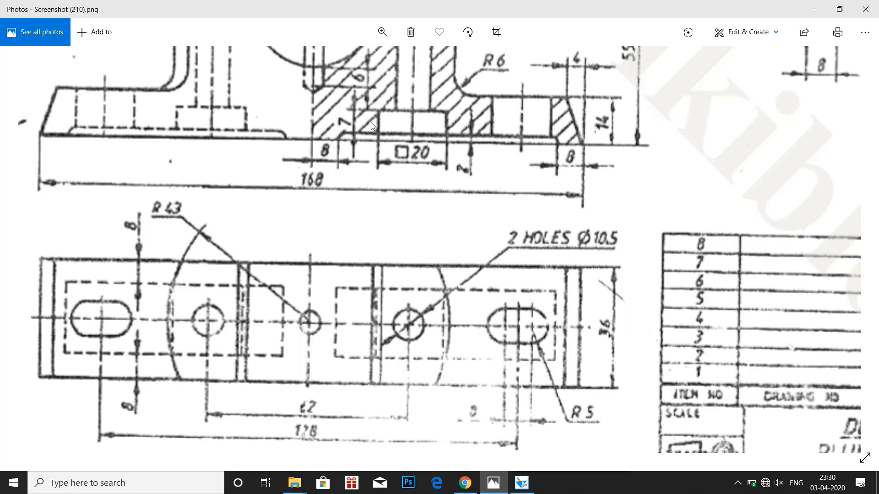
pyautogui.click(522, 481)
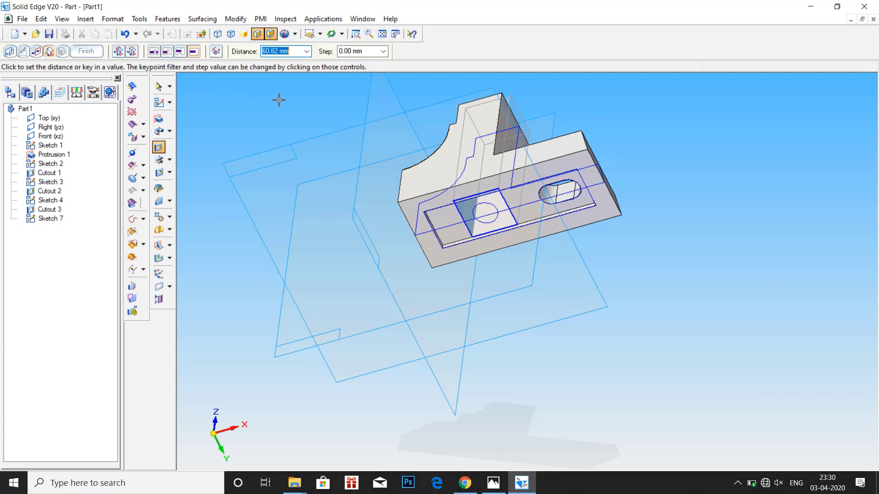
pyautogui.write('20')
pyautogui.press('Return')
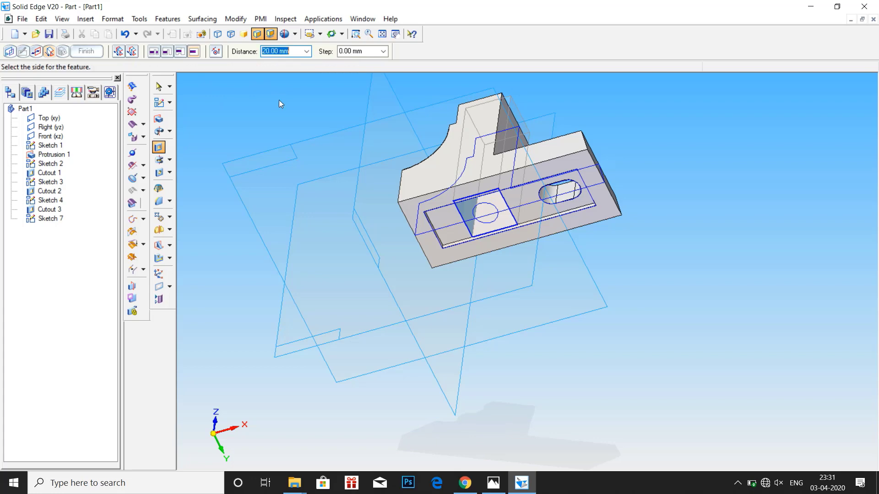
pyautogui.click(251, 182)
pyautogui.moveTo(340, 169); pyautogui.dragTo(363, 154, button='middle')
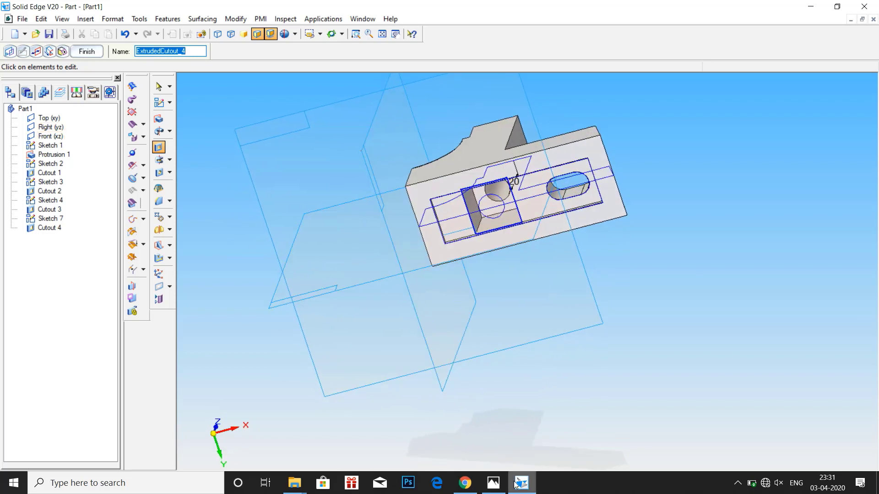
# Check the square recess depth in the reference drawing and set the square cutout around the bolt hole to 7 mm deep.
pyautogui.click(498, 482)
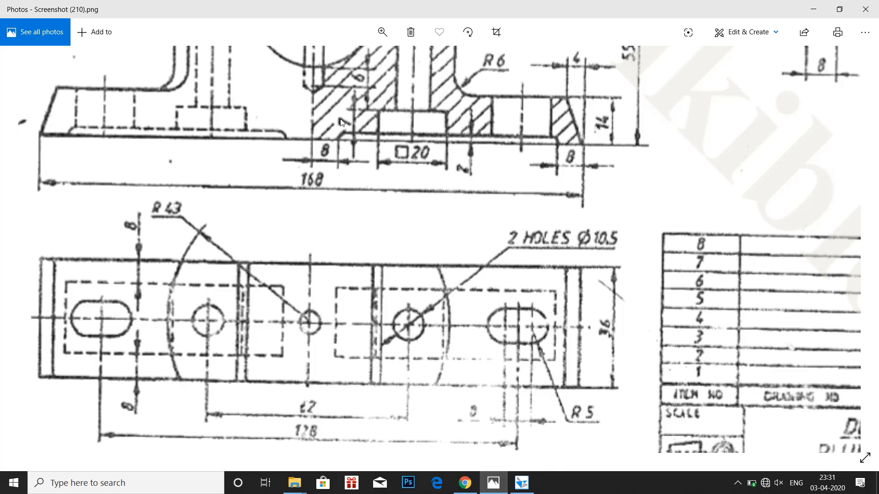
pyautogui.click(519, 482)
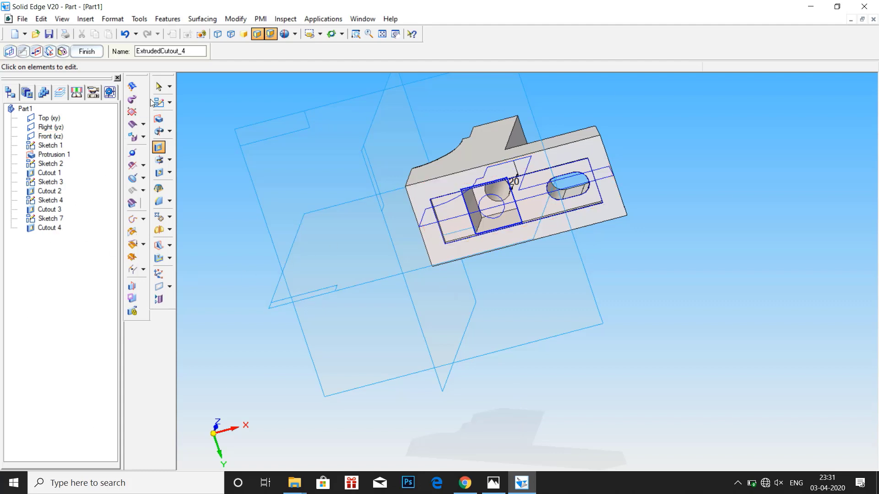
pyautogui.click(159, 86)
pyautogui.rightClick(47, 229)
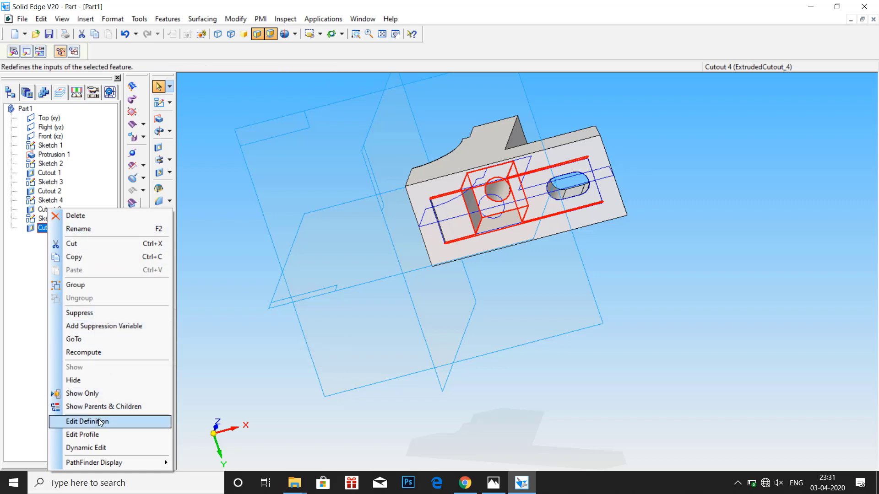
pyautogui.click(87, 421)
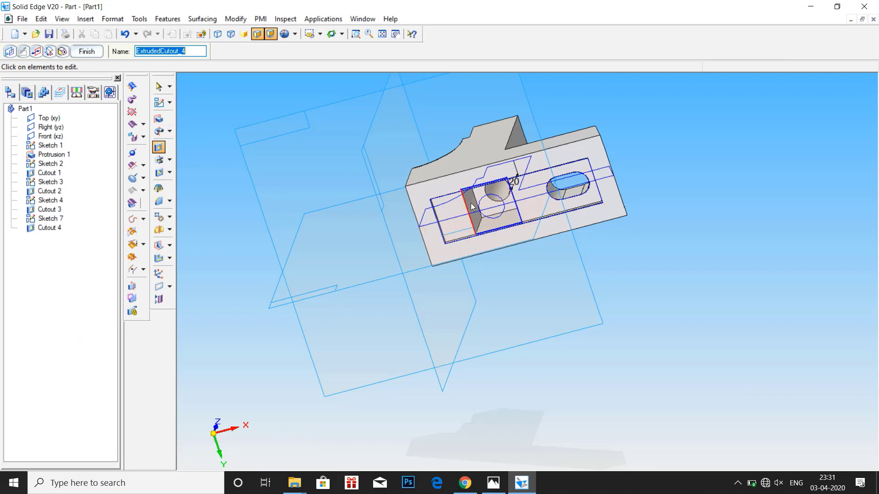
pyautogui.moveTo(328, 175); pyautogui.dragTo(328, 192, button='middle')
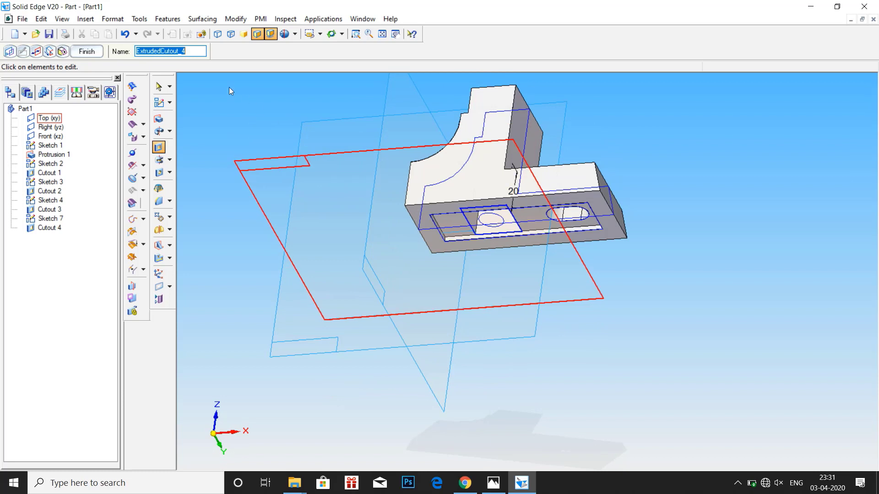
pyautogui.click(50, 52)
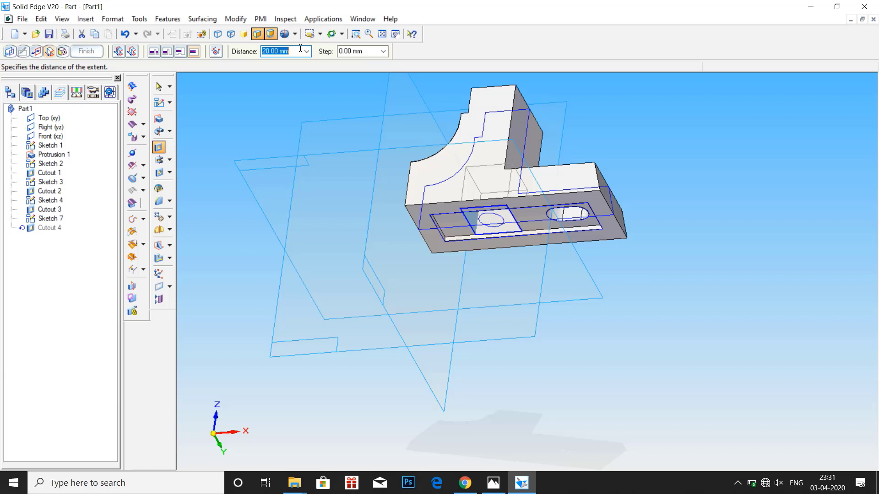
pyautogui.write('7')
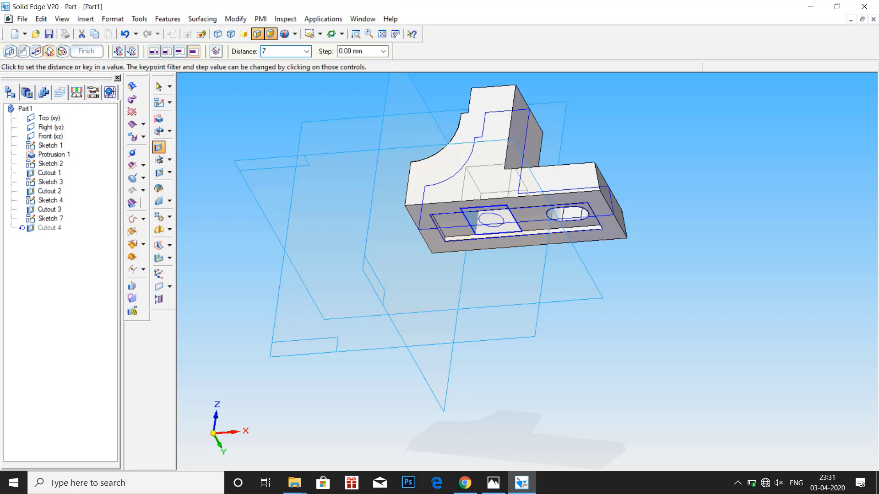
pyautogui.press('Return')
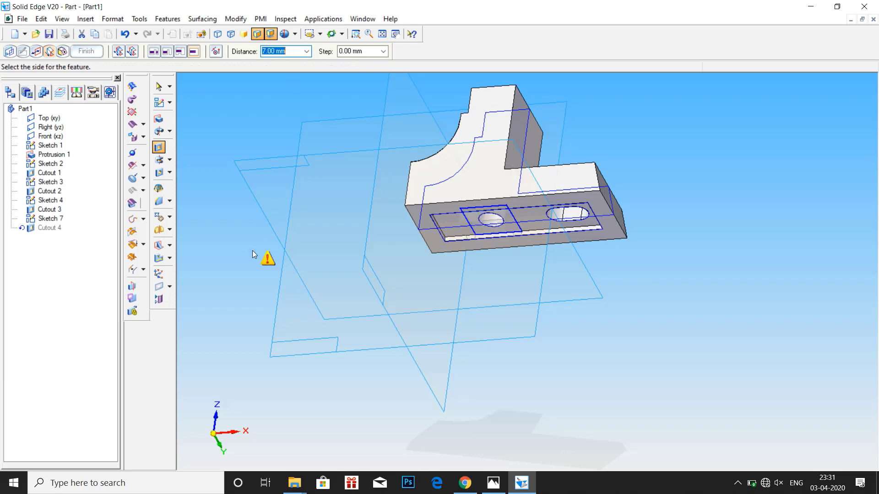
pyautogui.click(284, 175)
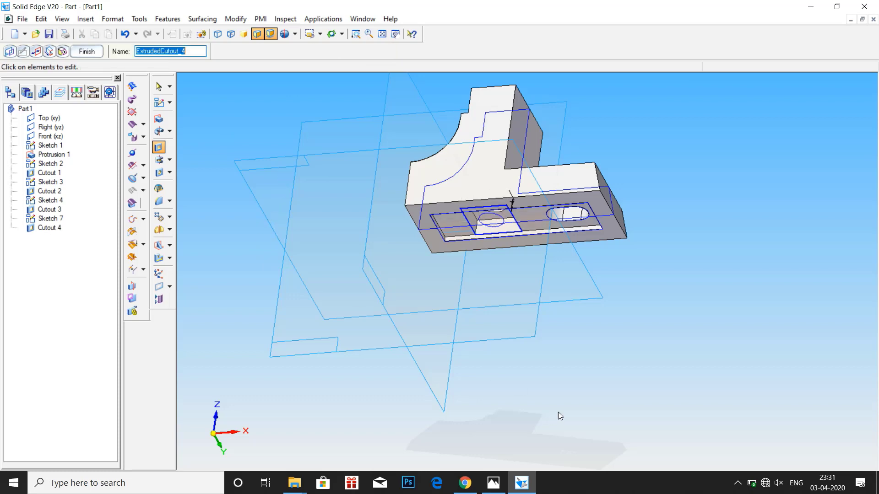
pyautogui.moveTo(558, 412); pyautogui.dragTo(577, 333, button='middle')
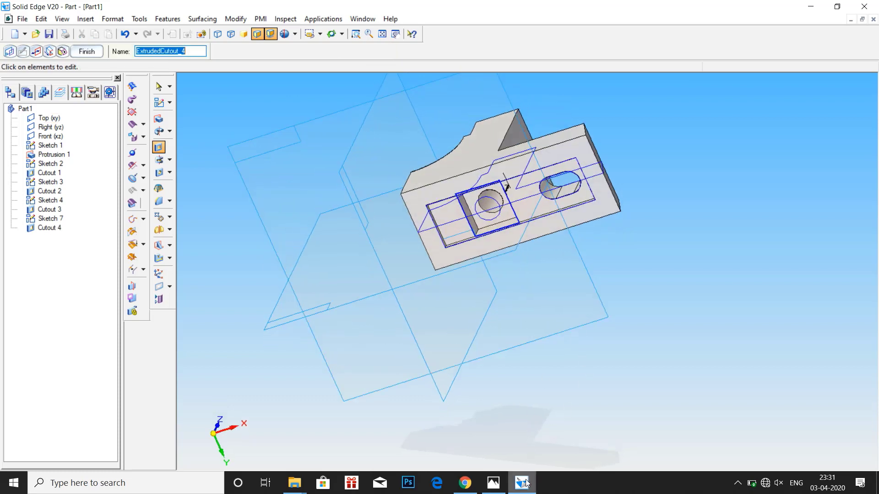
# Consult the reference drawing and mirror the half body about the right (yz) plane to form the full plummer block body.
pyautogui.click(493, 482)
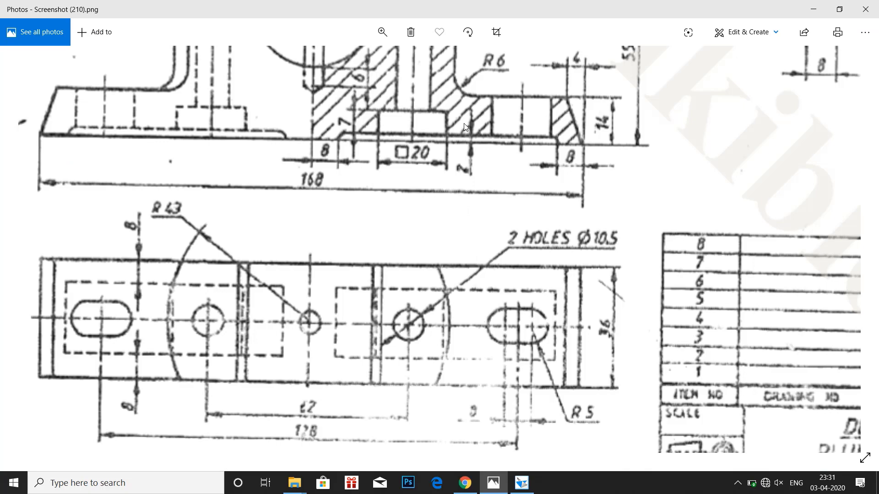
pyautogui.click(382, 32)
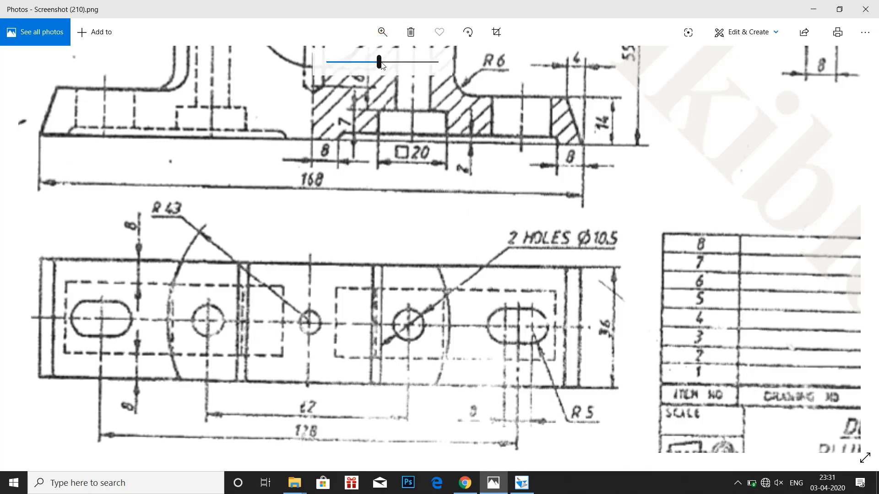
pyautogui.moveTo(378, 62); pyautogui.dragTo(354, 63)
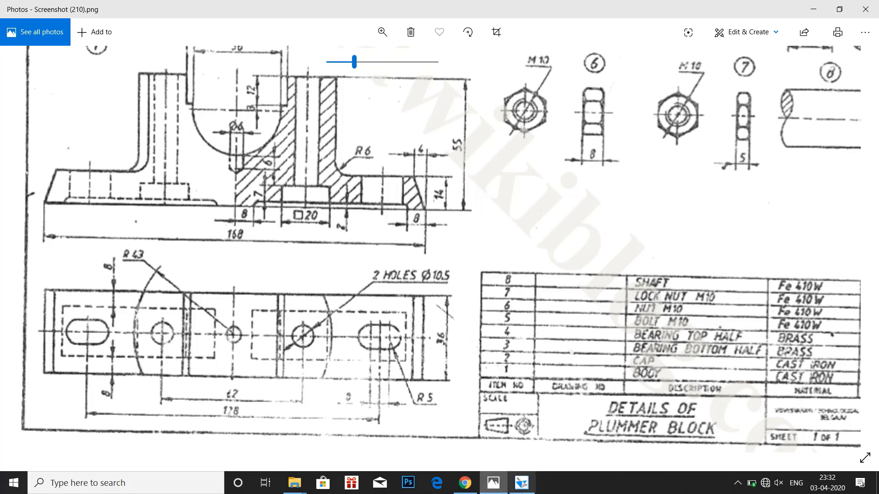
pyautogui.moveTo(522, 483)
pyautogui.click(527, 448)
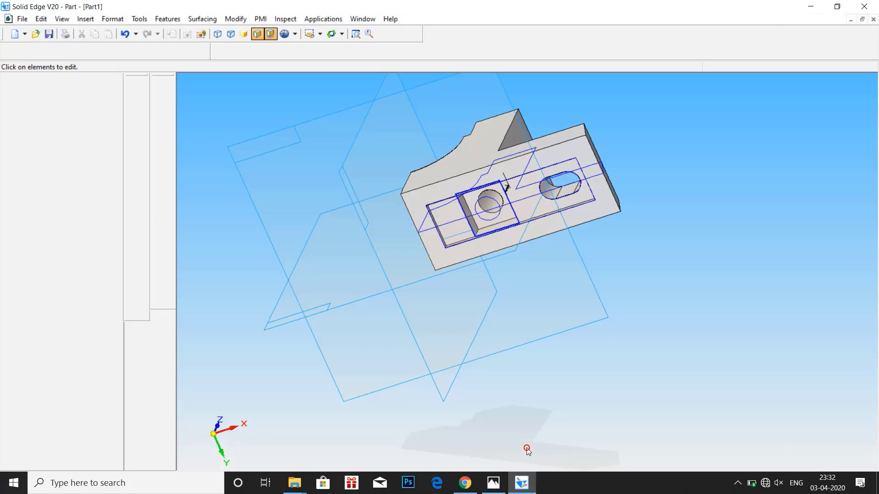
pyautogui.moveTo(412, 297); pyautogui.dragTo(425, 348, button='middle')
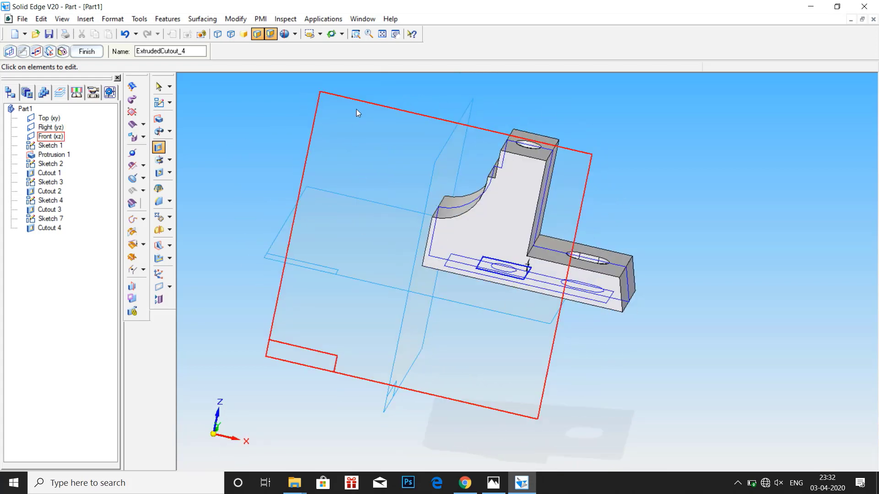
pyautogui.click(169, 229)
pyautogui.click(205, 245)
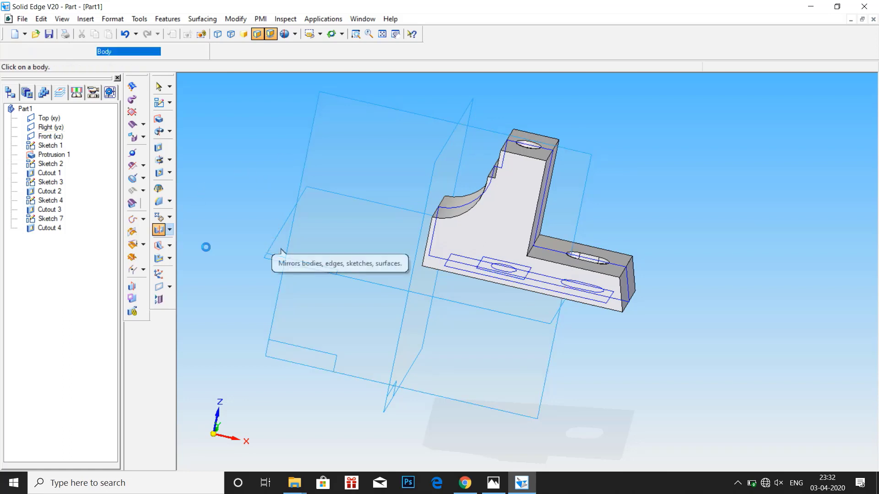
pyautogui.click(471, 222)
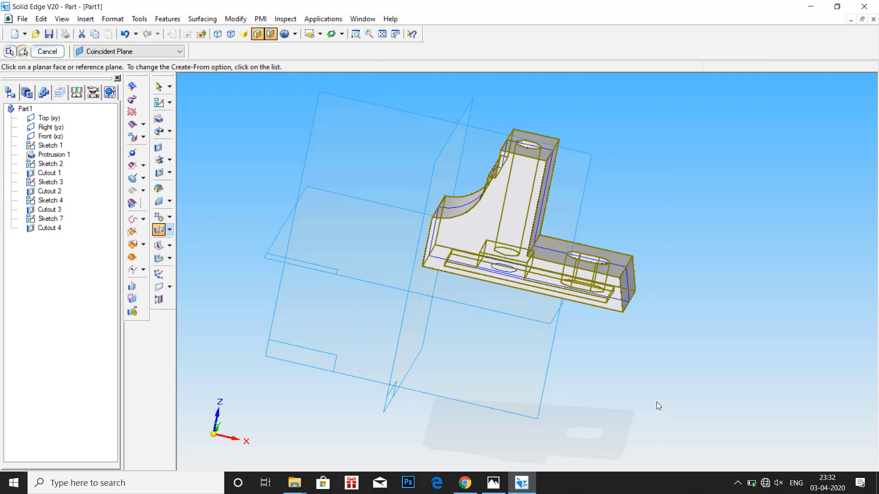
pyautogui.moveTo(656, 402); pyautogui.dragTo(584, 396, button='middle')
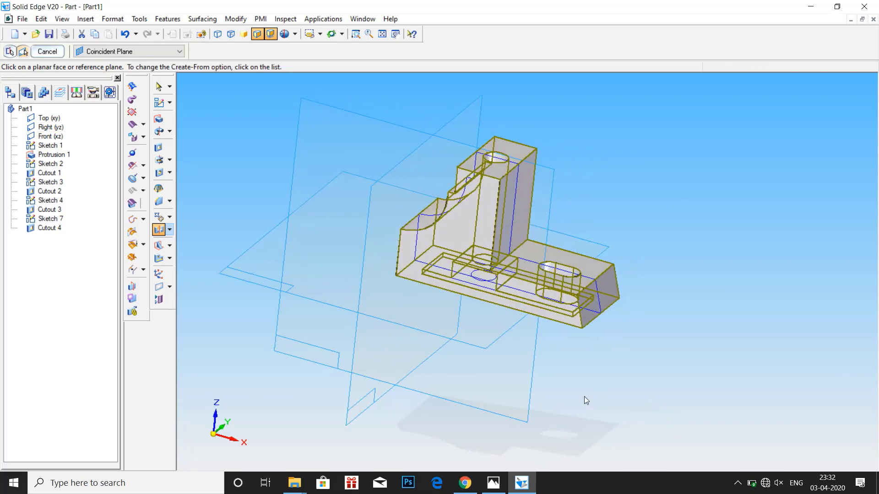
pyautogui.click(468, 119)
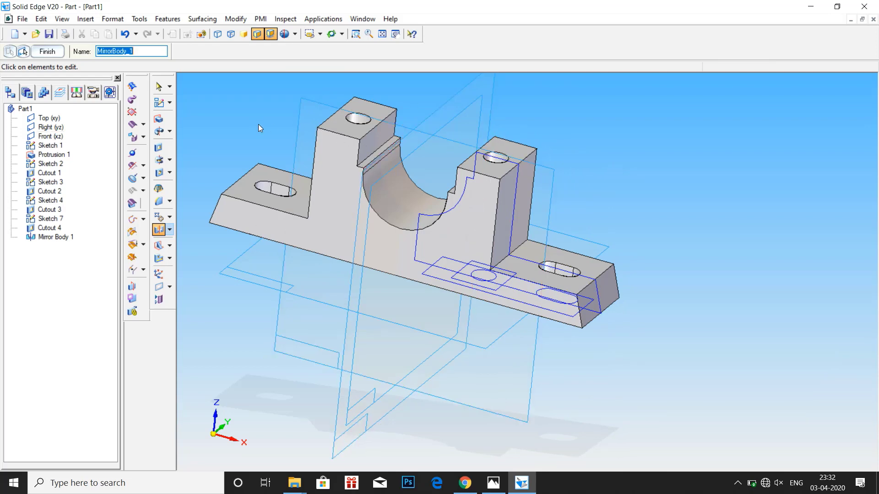
pyautogui.moveTo(258, 124); pyautogui.dragTo(230, 150, button='middle')
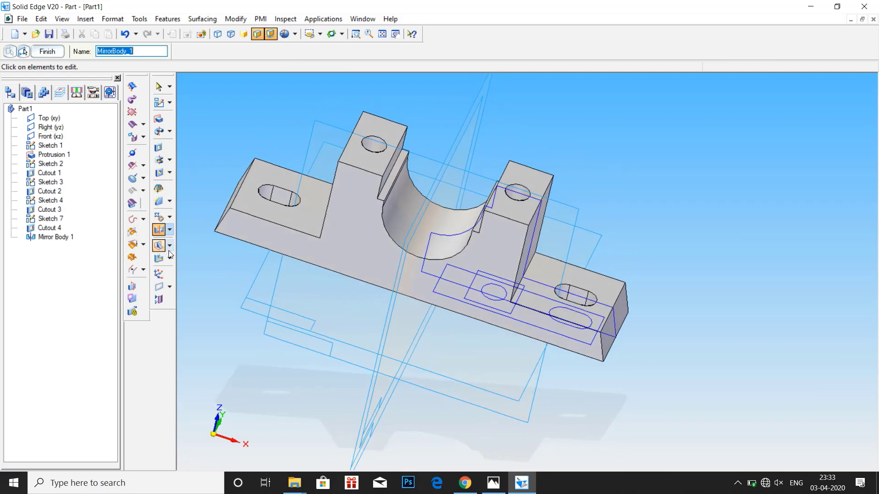
# Create a coincident reference plane on the narrow ledge beside the semicircular bearing recess.
pyautogui.click(172, 284)
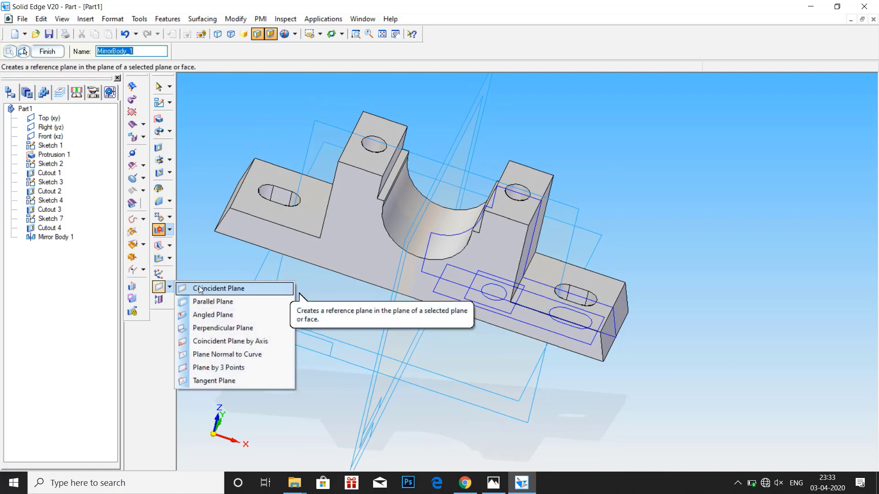
pyautogui.click(200, 289)
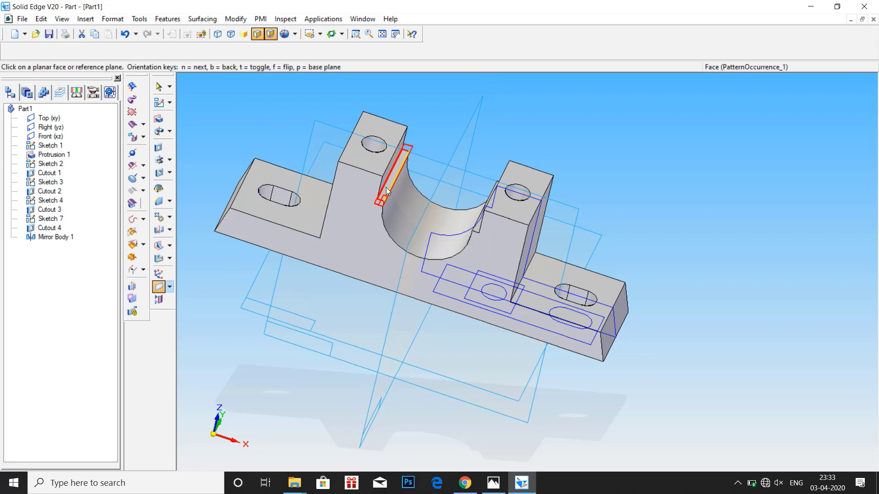
pyautogui.scroll(3, 386, 188)
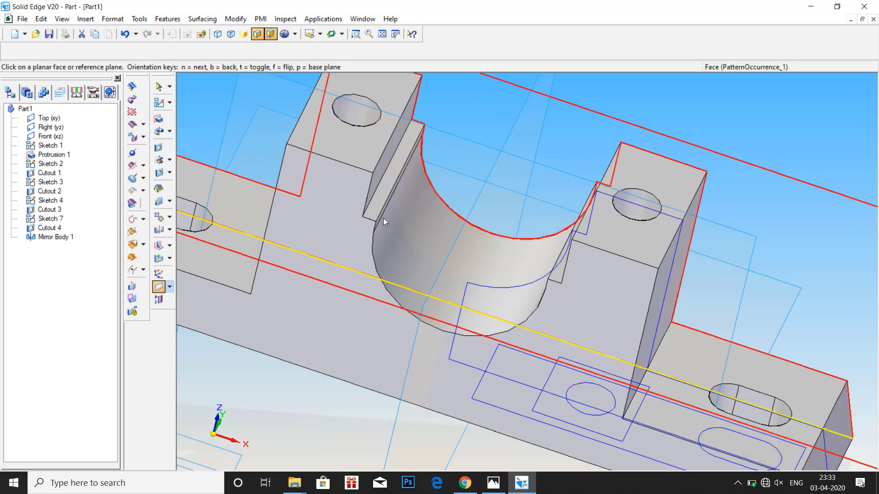
pyautogui.click(381, 203)
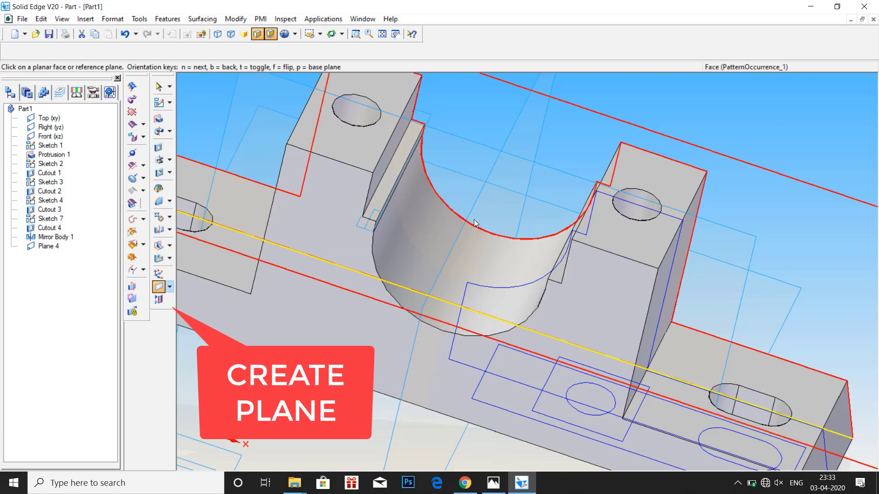
# Start a Hole feature with its profile on the ledge plane beside the bearing recess.
pyautogui.click(159, 103)
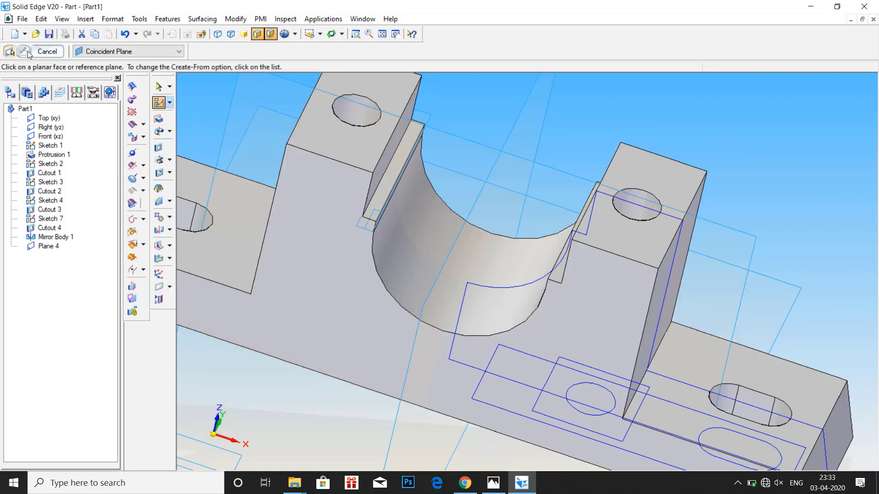
pyautogui.click(160, 174)
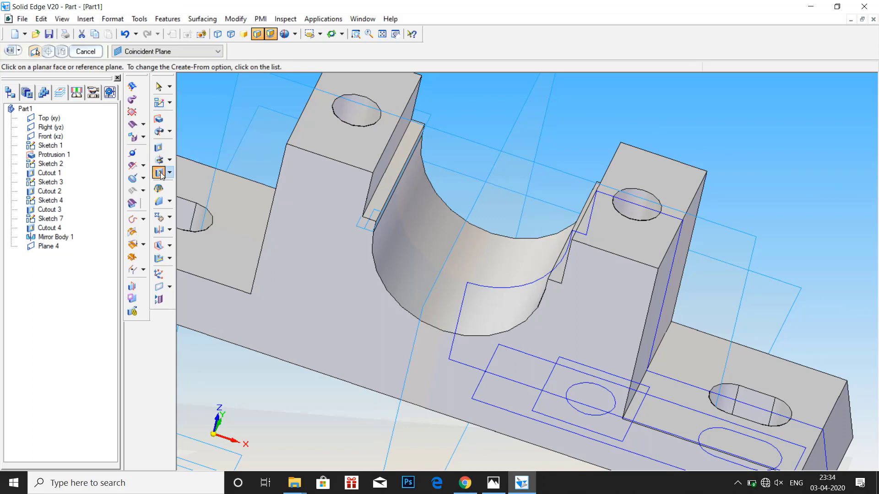
pyautogui.click(382, 194)
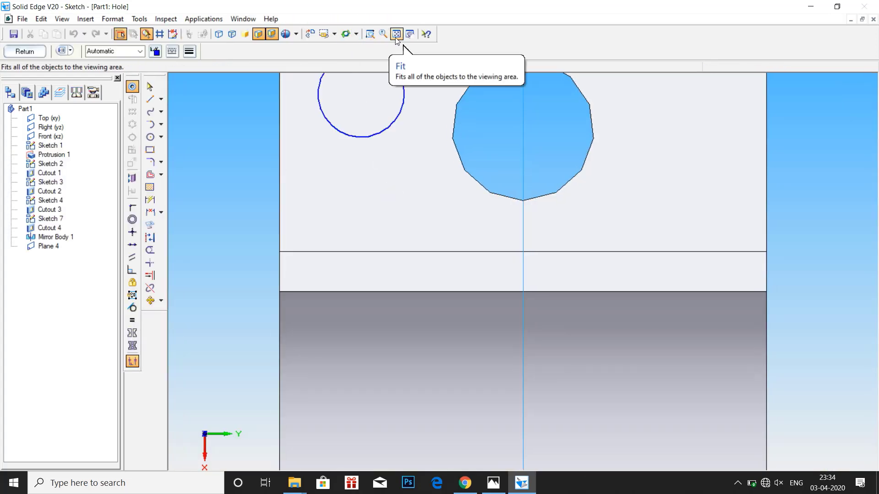
pyautogui.click(395, 38)
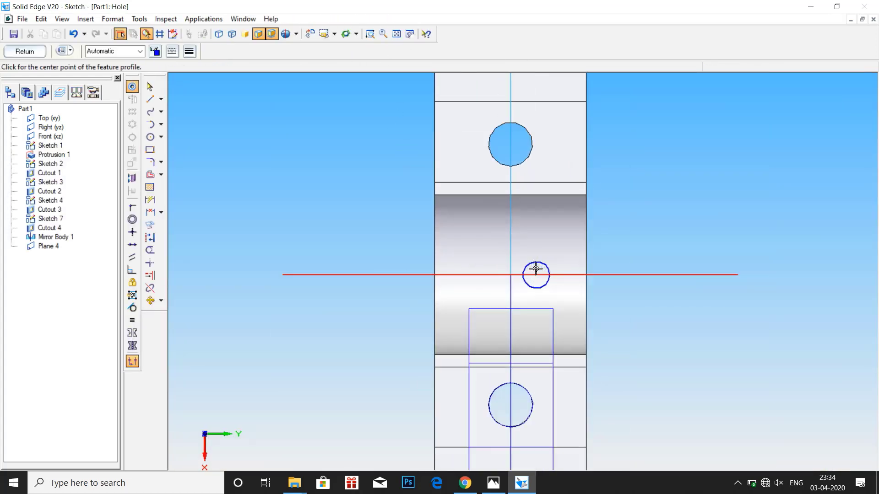
pyautogui.scroll(2, 536, 269)
pyautogui.scroll(1, 535, 269)
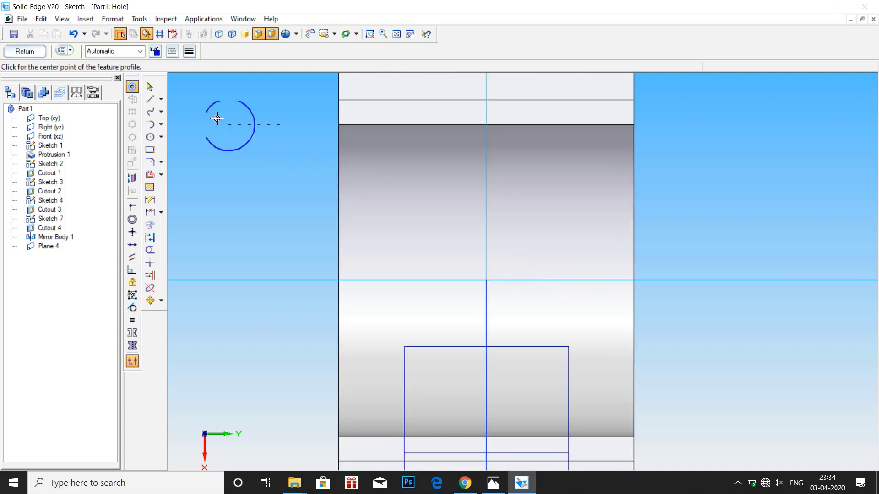
# Consult the reference drawing and set the simple hole to 6 mm diameter, finite depth 3+19+6 (28 mm), with a 118° V bottom.
pyautogui.click(64, 51)
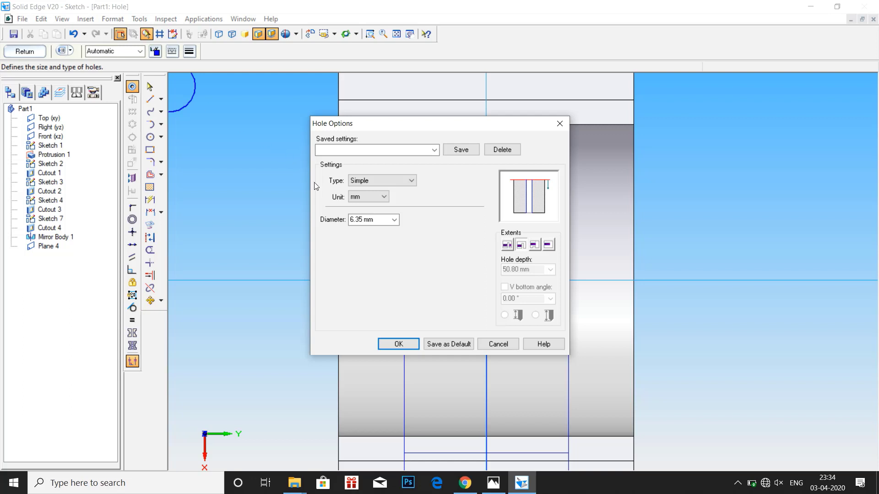
pyautogui.click(375, 220)
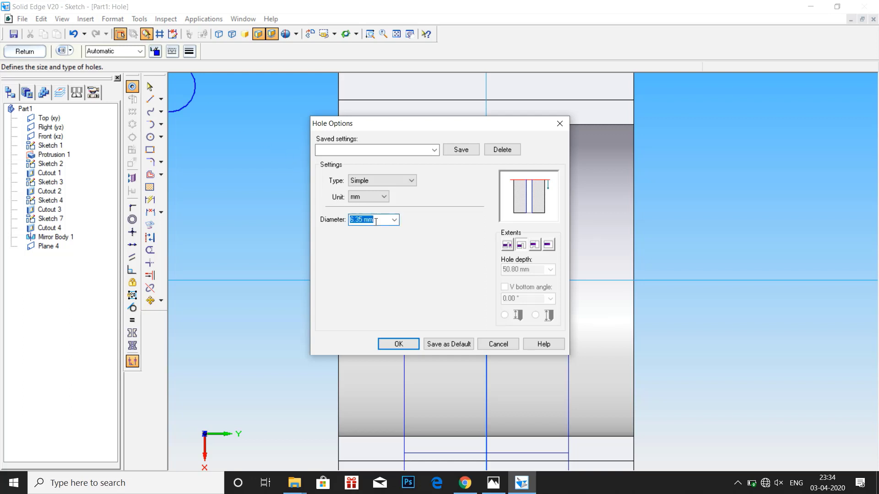
pyautogui.write('6')
pyautogui.click(548, 246)
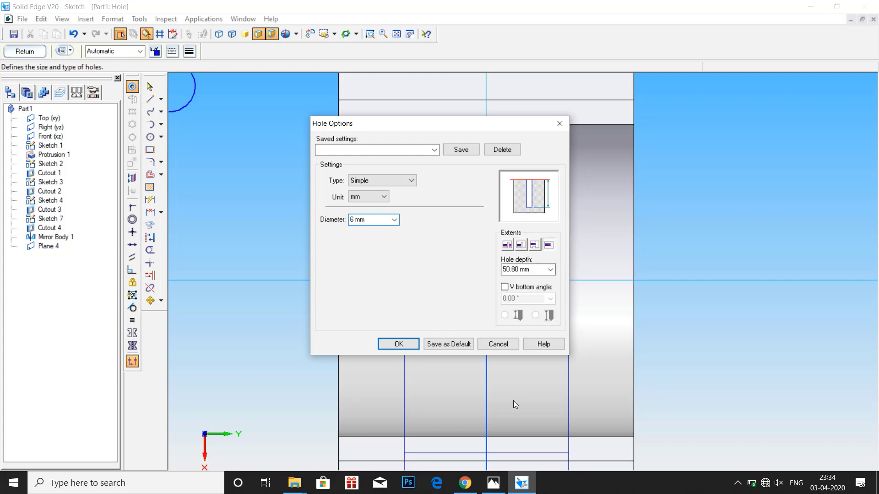
pyautogui.click(492, 483)
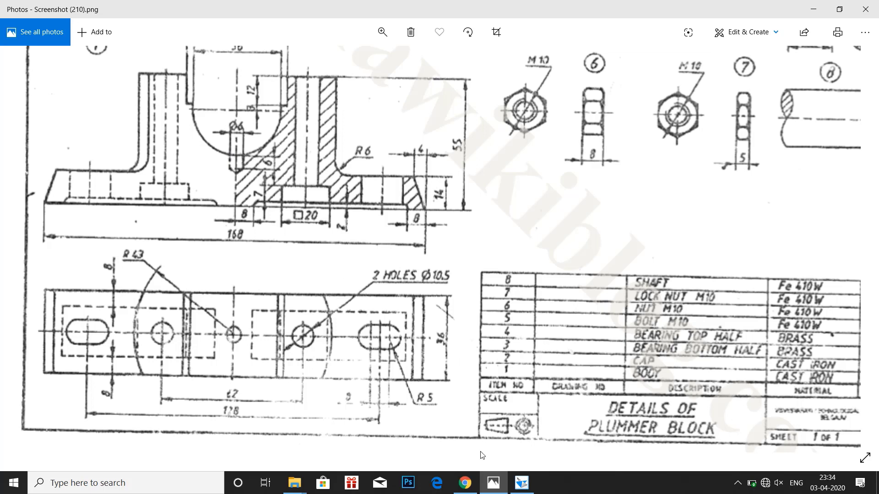
pyautogui.click(523, 486)
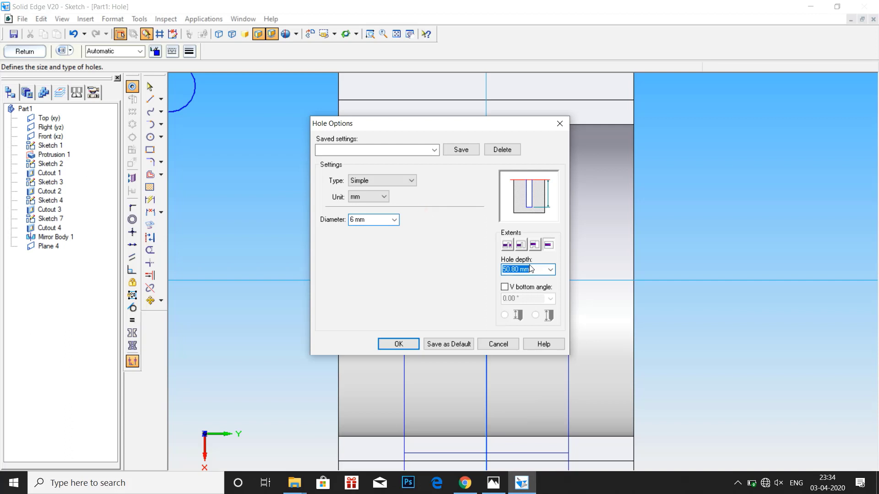
pyautogui.write('3+19+6')
pyautogui.click(504, 287)
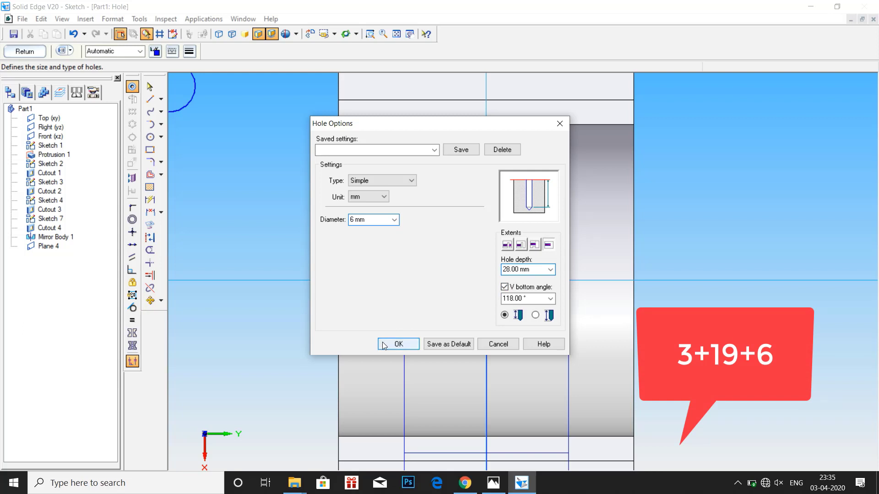
pyautogui.click(397, 344)
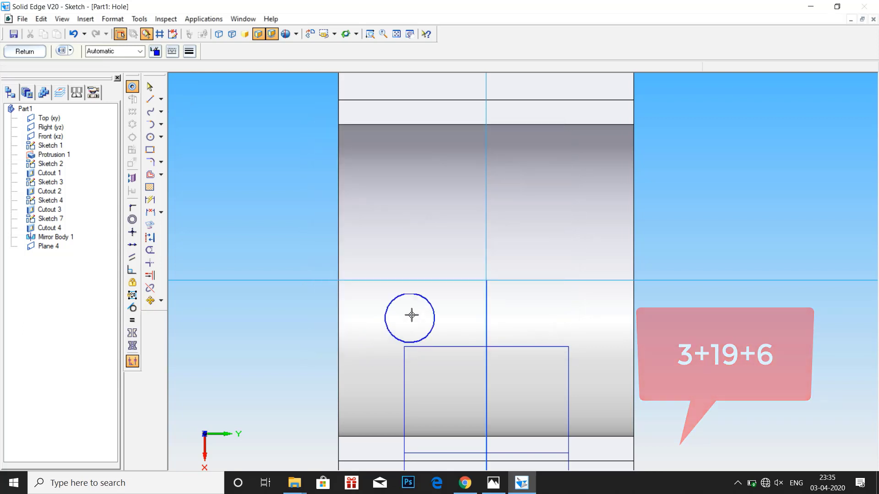
# Centre the hole profile on the intersection of the reference planes and cut it downward into the bearing recess.
pyautogui.click(486, 280)
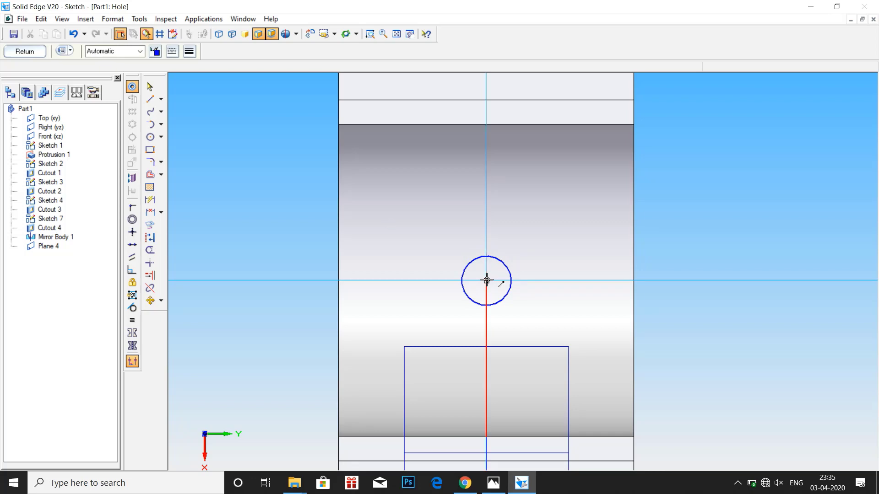
pyautogui.click(32, 54)
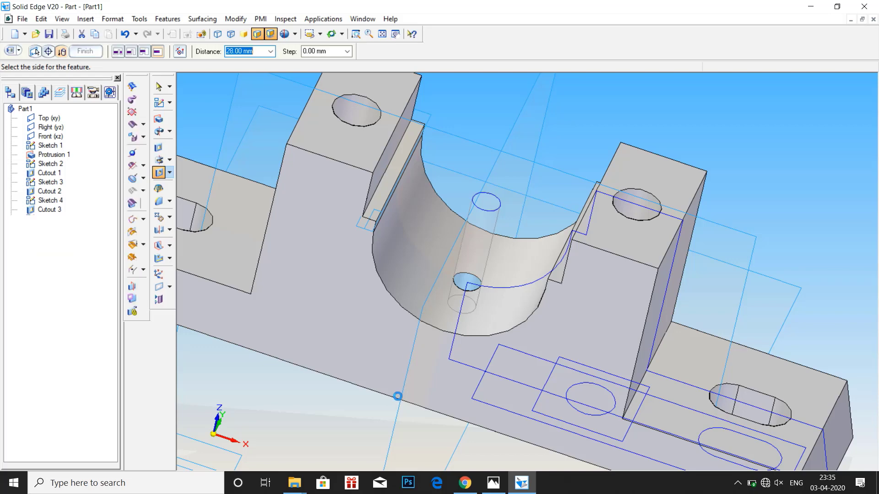
pyautogui.moveTo(401, 397); pyautogui.dragTo(397, 369, button='middle')
pyautogui.click(333, 378)
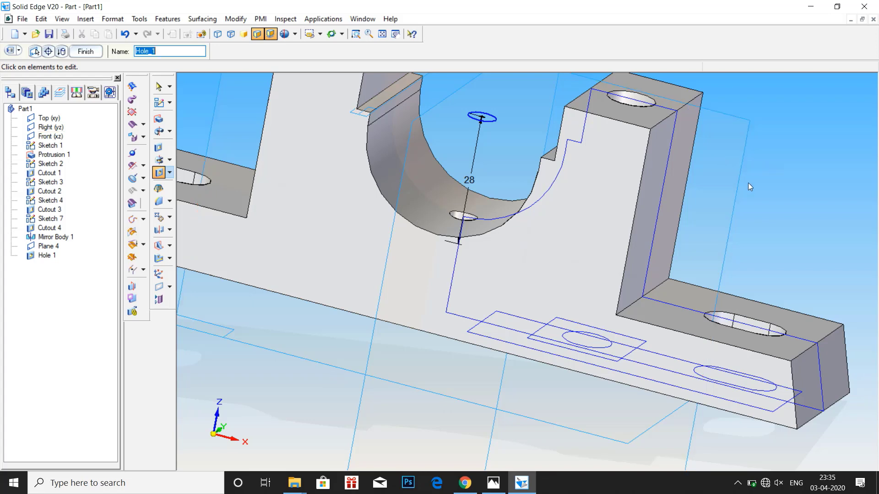
pyautogui.scroll(-3, 545, 202)
pyautogui.scroll(2, 512, 110)
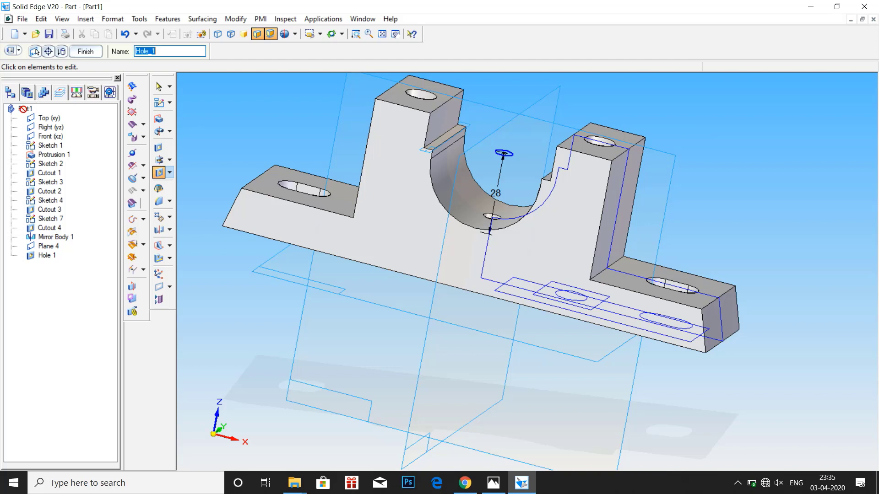
pyautogui.click(158, 87)
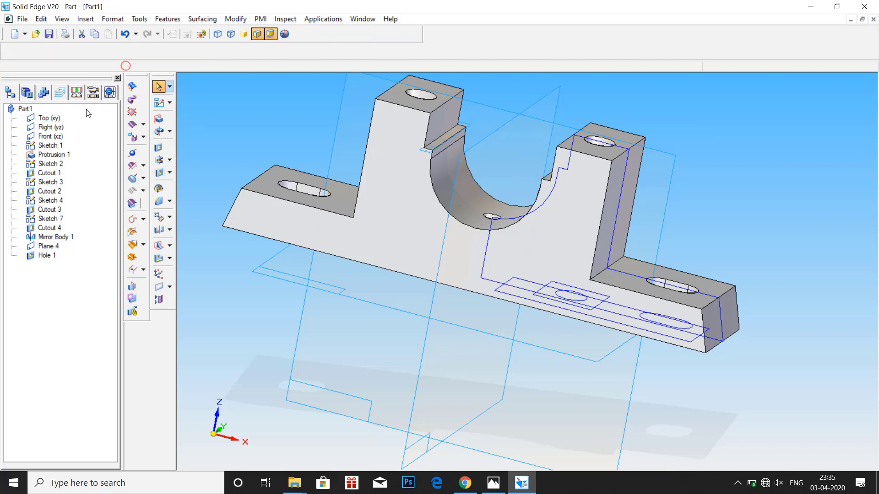
# Hide the Top (xy), Right (yz) and Front (xz) reference planes.
pyautogui.rightClick(46, 120)
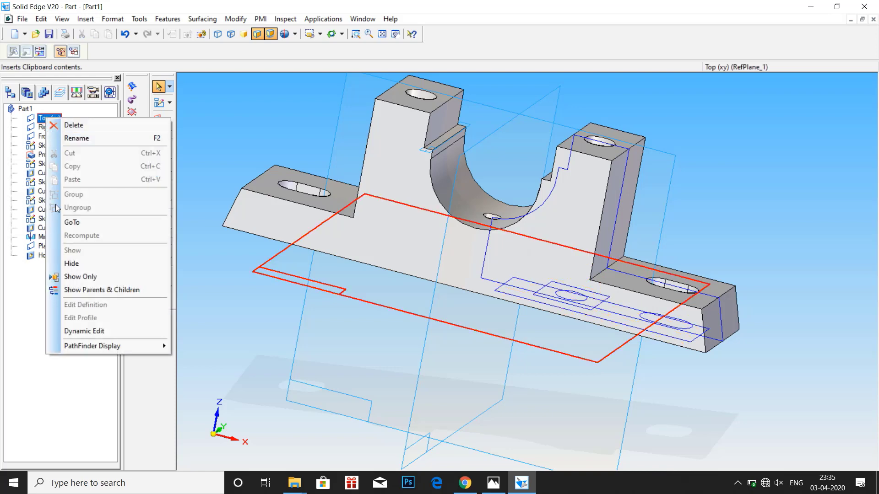
pyautogui.click(68, 263)
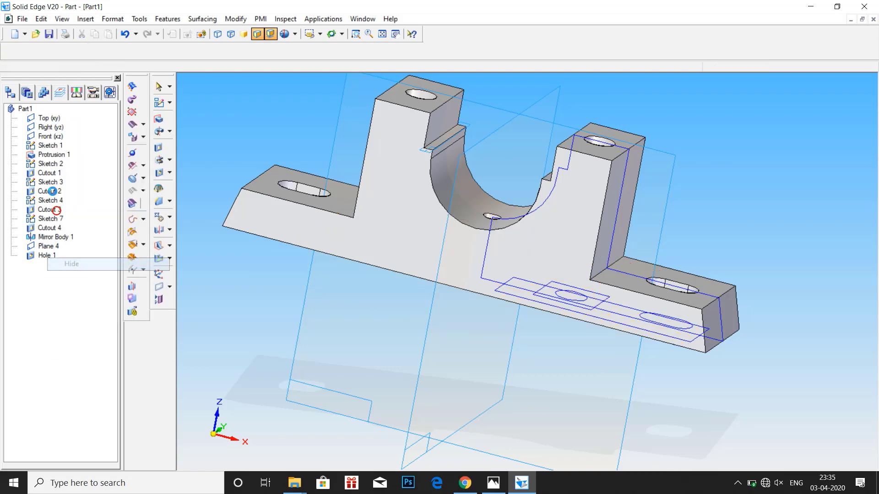
pyautogui.rightClick(49, 128)
pyautogui.click(61, 278)
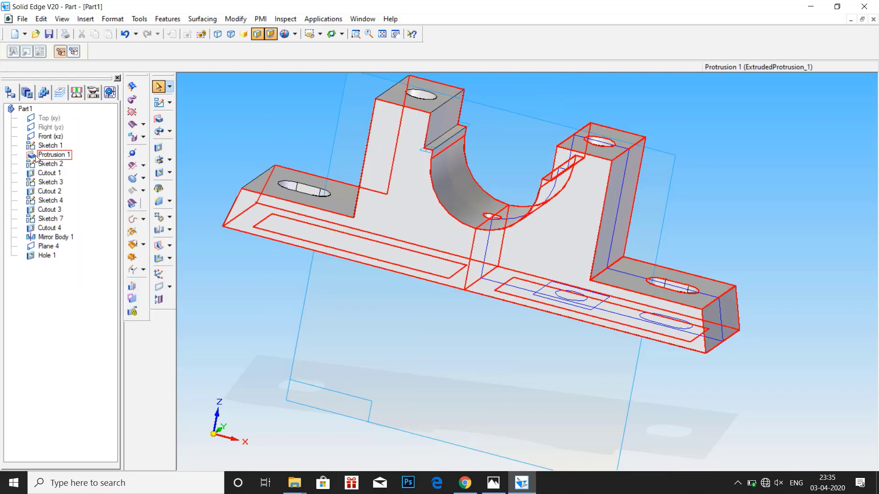
pyautogui.rightClick(47, 139)
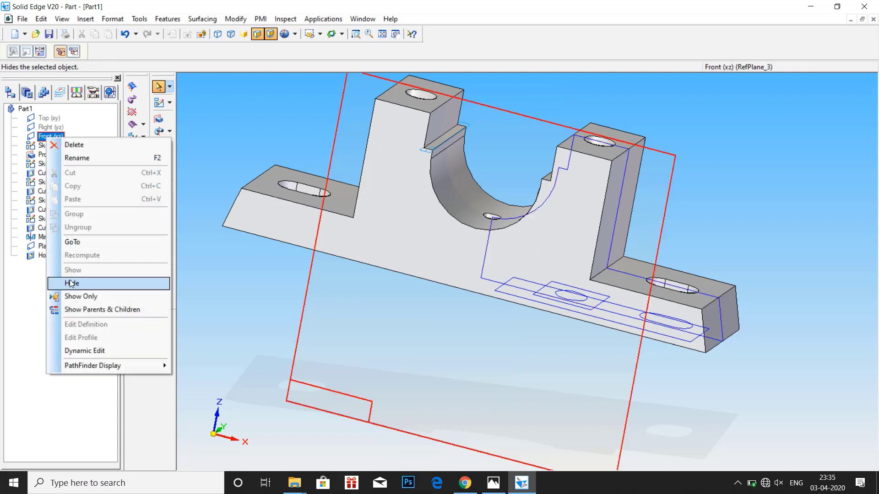
pyautogui.click(70, 282)
# Hide Sketch 1 of the body profile and the ledge reference plane, Plane 4.
pyautogui.rightClick(48, 146)
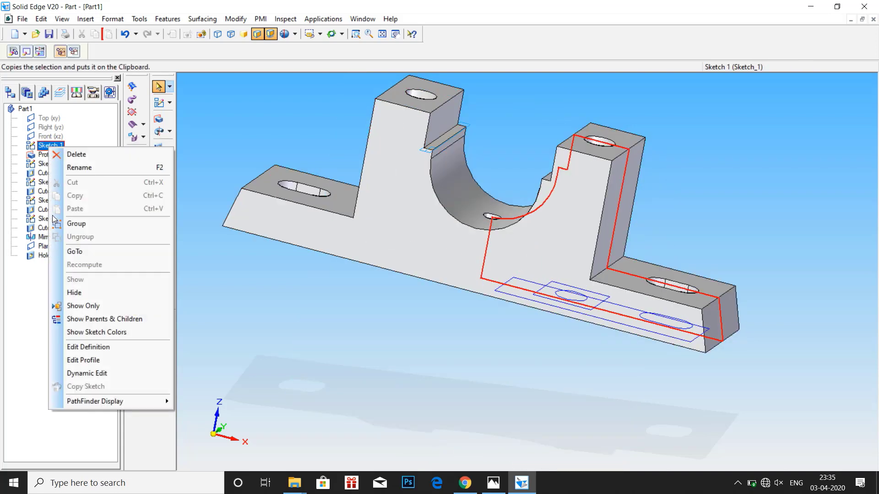
pyautogui.click(70, 292)
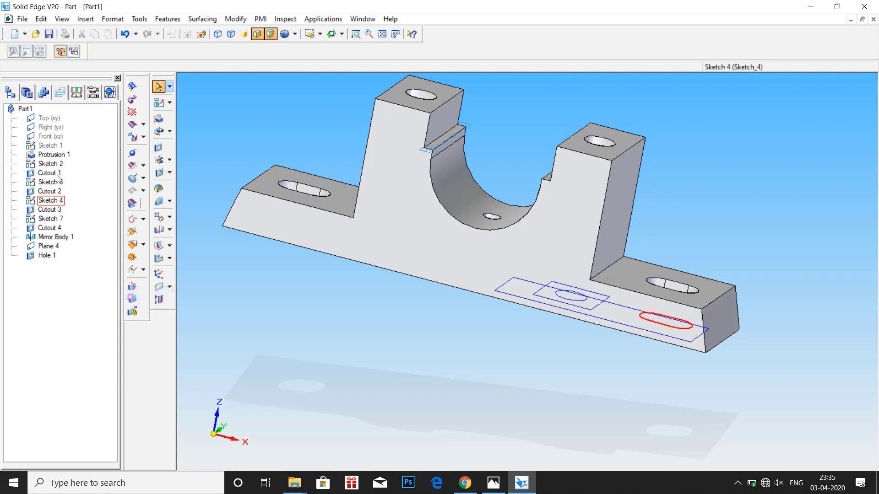
pyautogui.rightClick(50, 248)
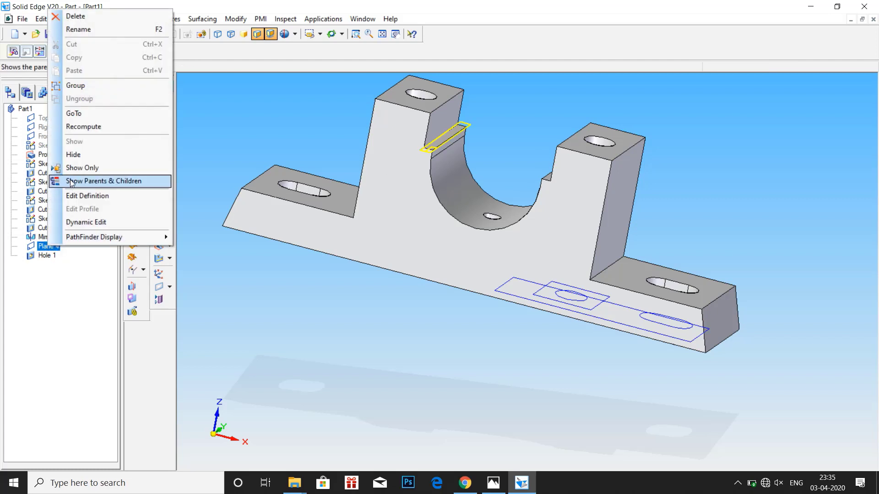
pyautogui.click(74, 154)
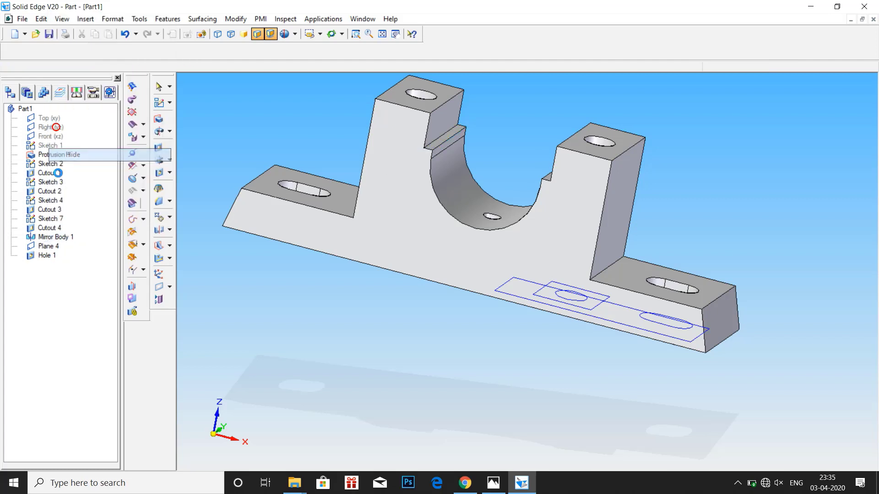
# Hide the remaining cutout sketches: Sketch 7, Sketch 4, Sketch 3 and Sketch 2.
pyautogui.rightClick(48, 218)
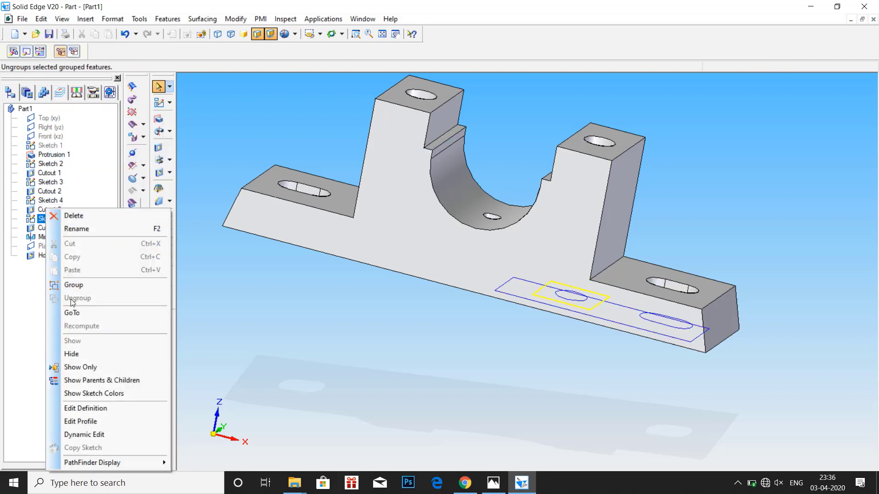
pyautogui.click(76, 351)
pyautogui.rightClick(43, 202)
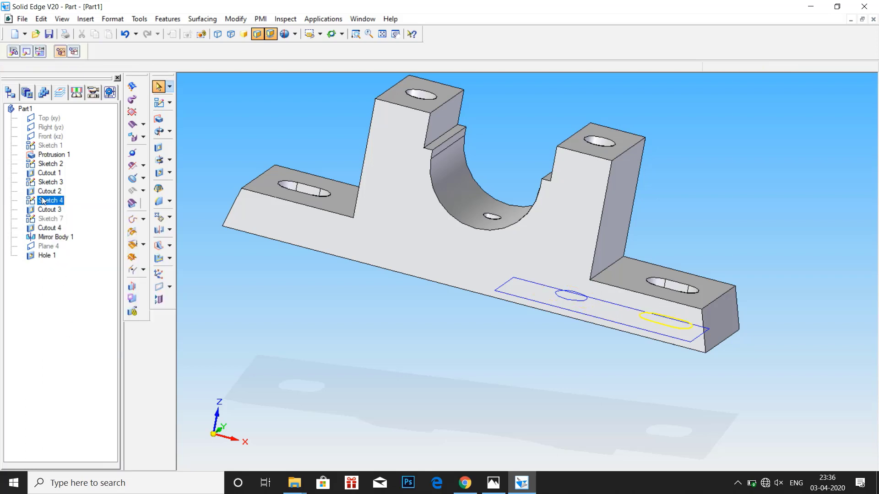
pyautogui.click(75, 341)
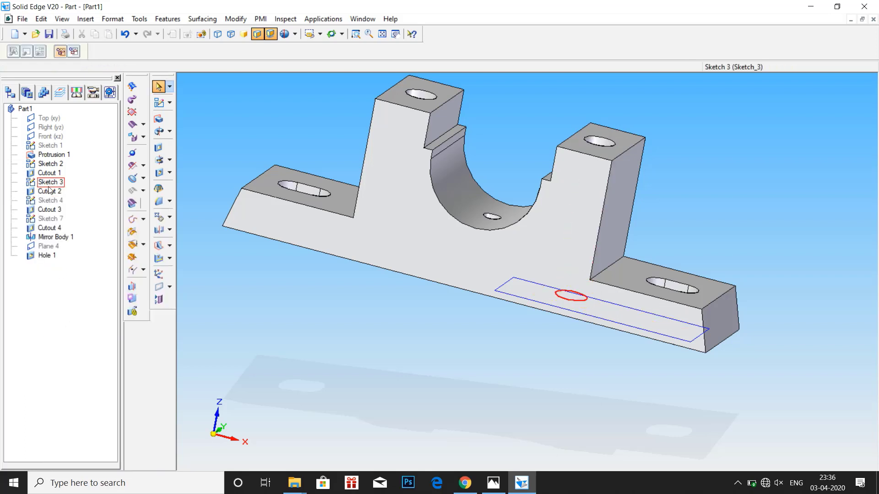
pyautogui.rightClick(49, 182)
pyautogui.click(83, 332)
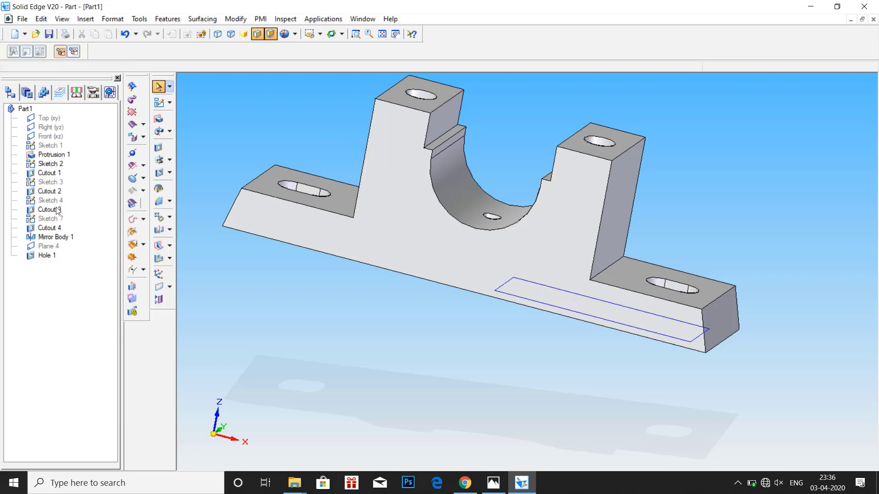
pyautogui.click(51, 163)
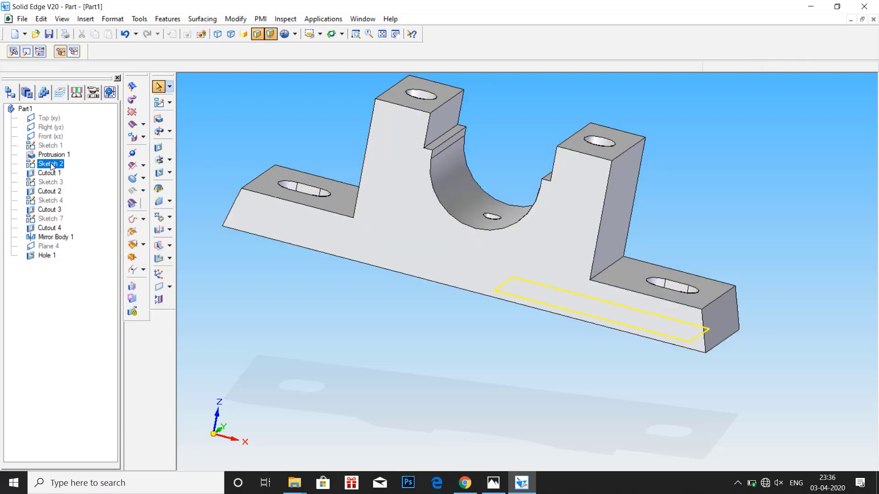
pyautogui.rightClick(50, 164)
pyautogui.click(83, 311)
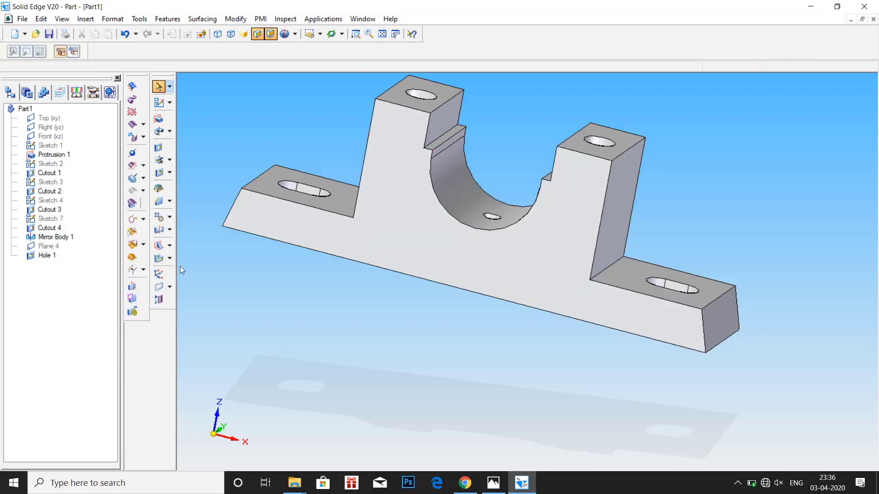
# Try to round the edge between the +X upright and the base with a 6 mm radius, following the reference drawing.
pyautogui.moveTo(319, 264); pyautogui.dragTo(296, 200, button='middle')
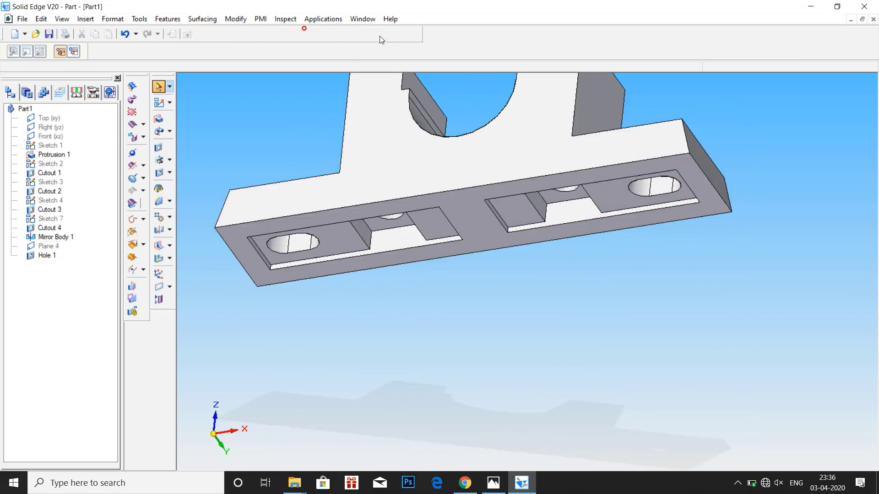
pyautogui.click(380, 36)
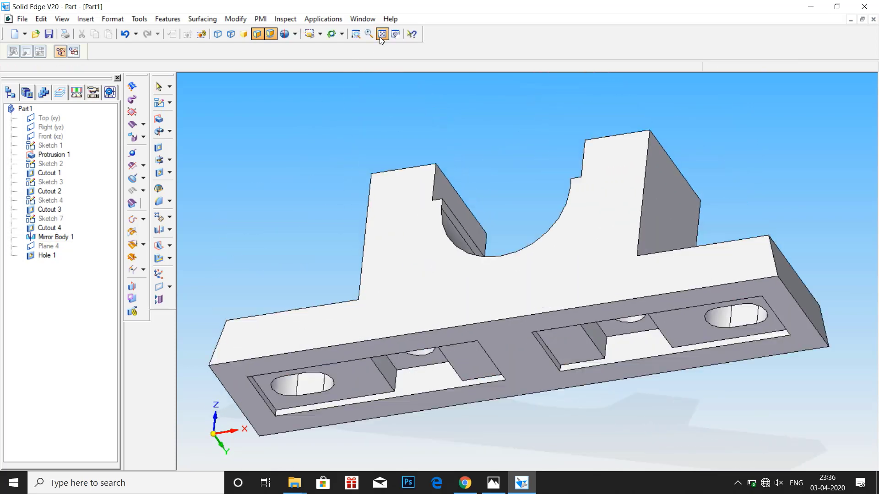
pyautogui.click(494, 484)
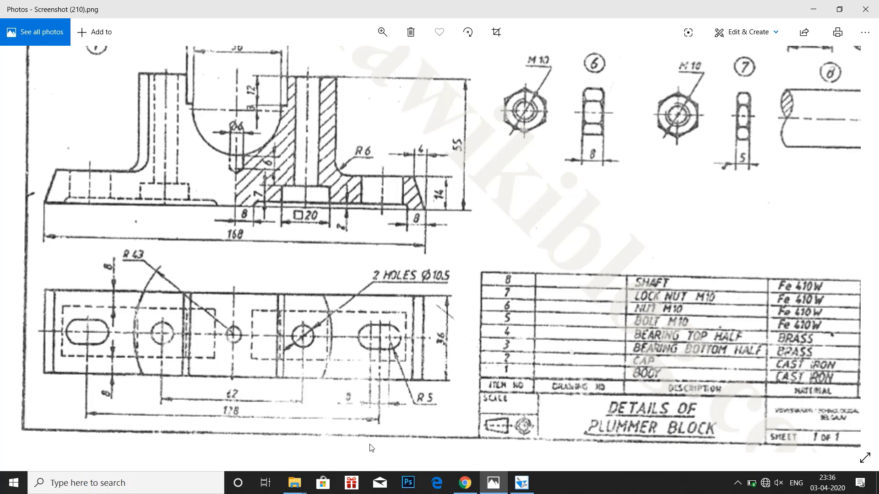
pyautogui.click(521, 483)
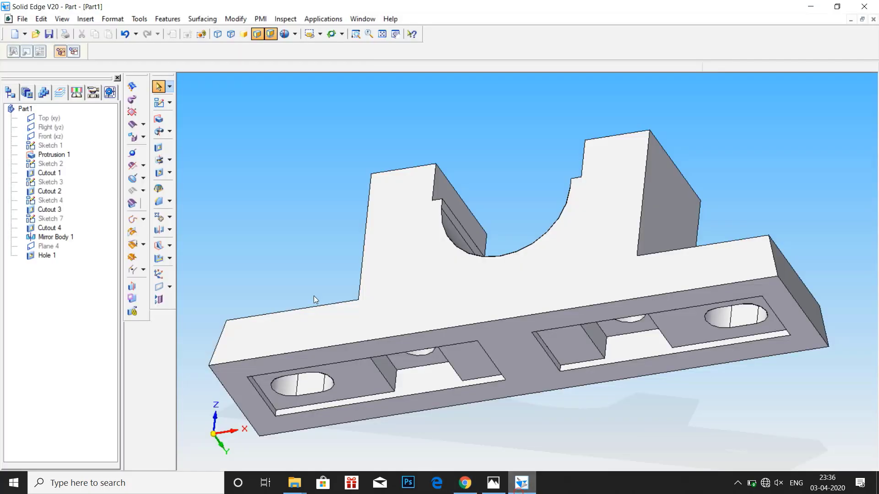
pyautogui.click(169, 202)
pyautogui.click(183, 204)
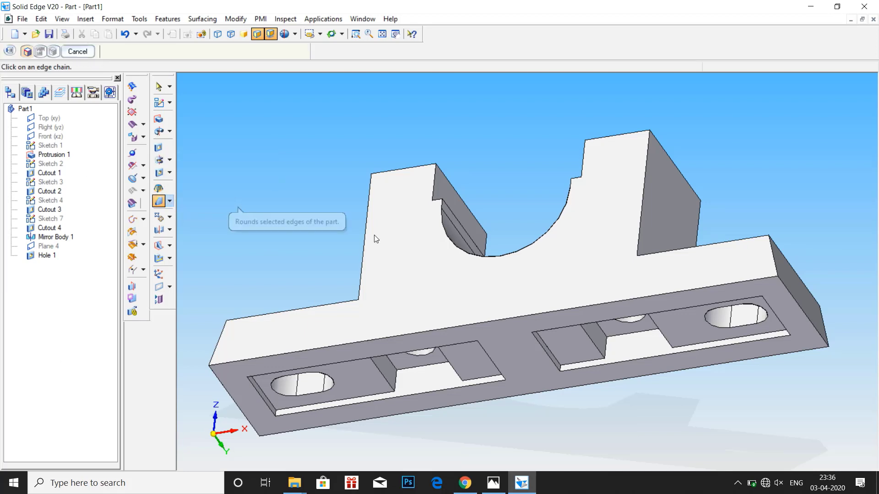
pyautogui.moveTo(339, 226); pyautogui.dragTo(305, 280, button='middle')
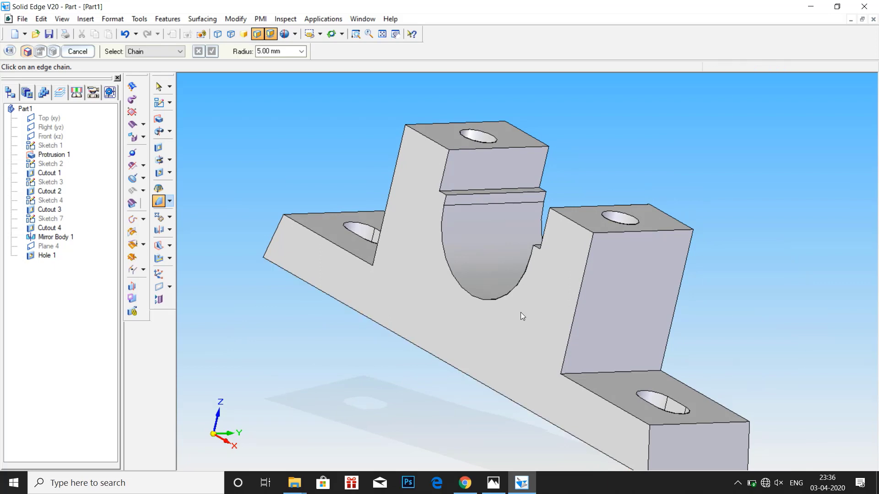
pyautogui.click(586, 372)
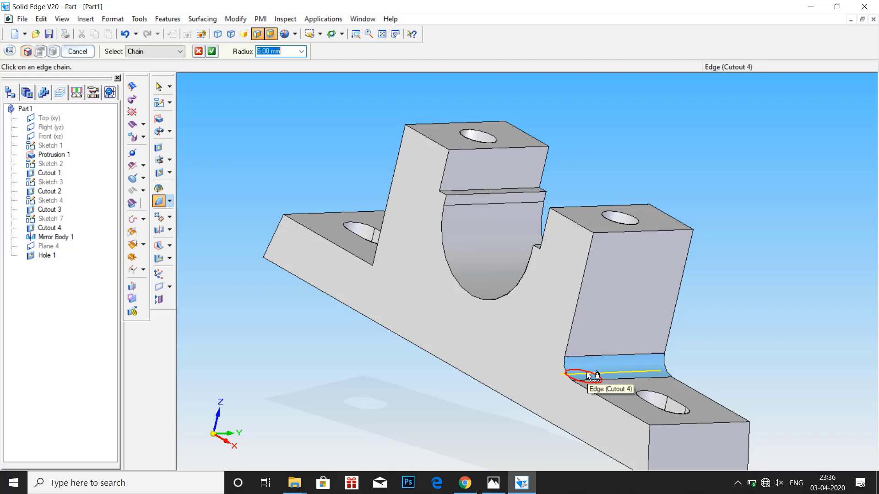
pyautogui.click(493, 483)
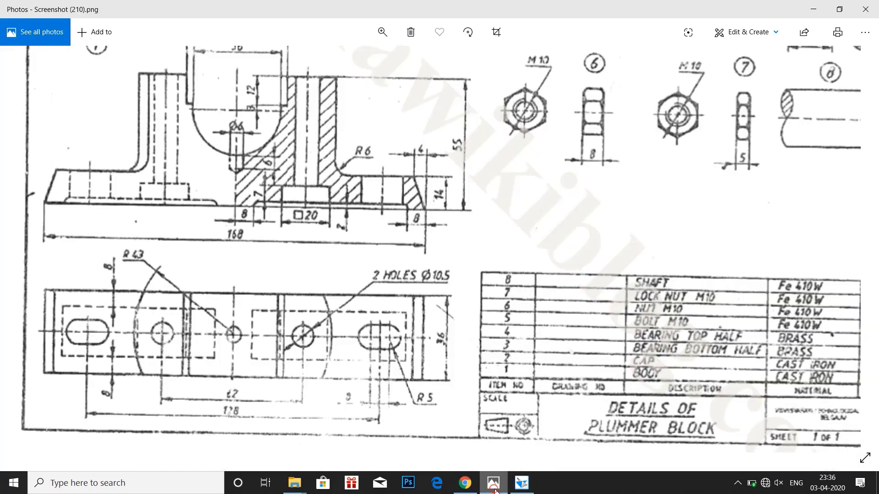
pyautogui.click(522, 483)
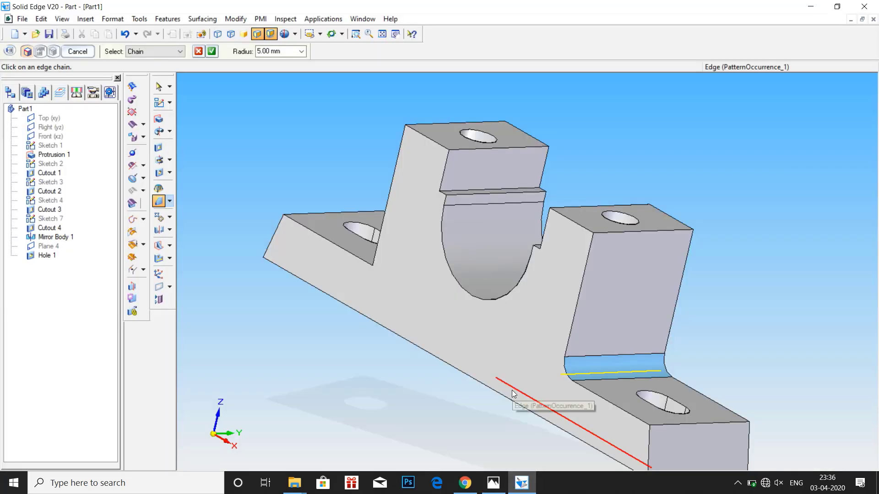
pyautogui.click(280, 50)
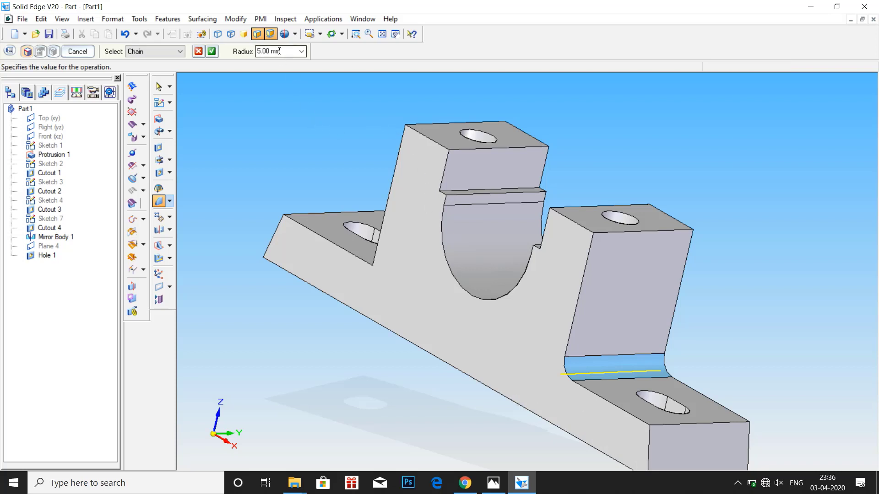
pyautogui.write('6')
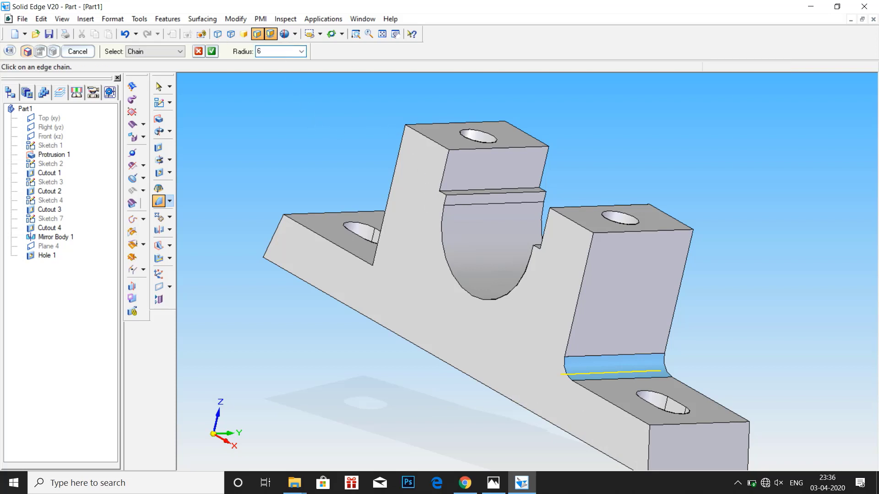
pyautogui.press('Return')
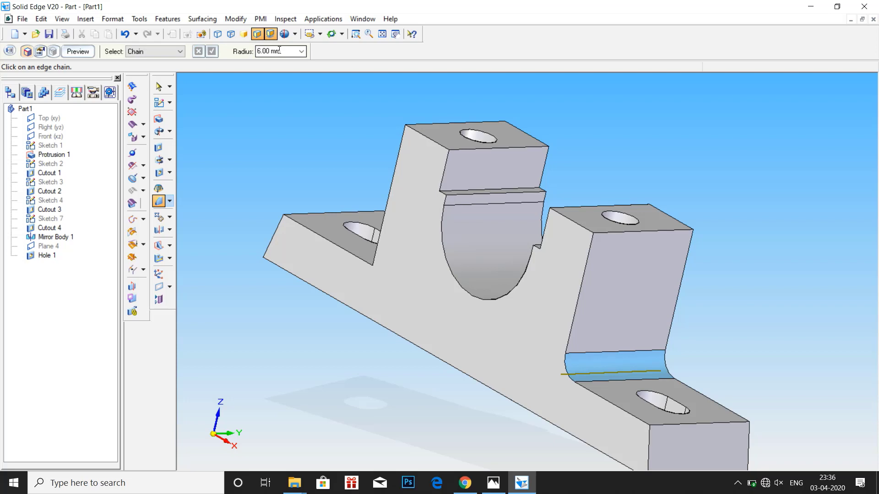
# Try to round the matching edge between the other upright and the base with the same 6 mm radius.
pyautogui.moveTo(257, 139); pyautogui.dragTo(315, 186, button='middle')
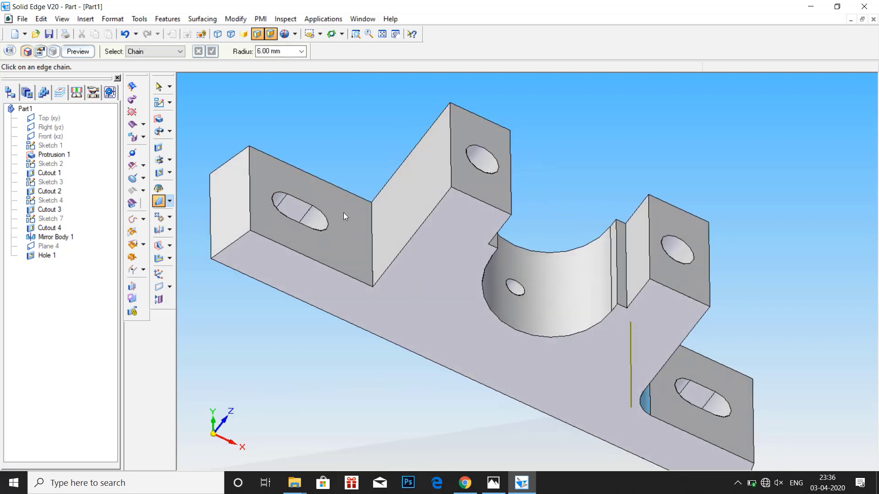
pyautogui.click(370, 240)
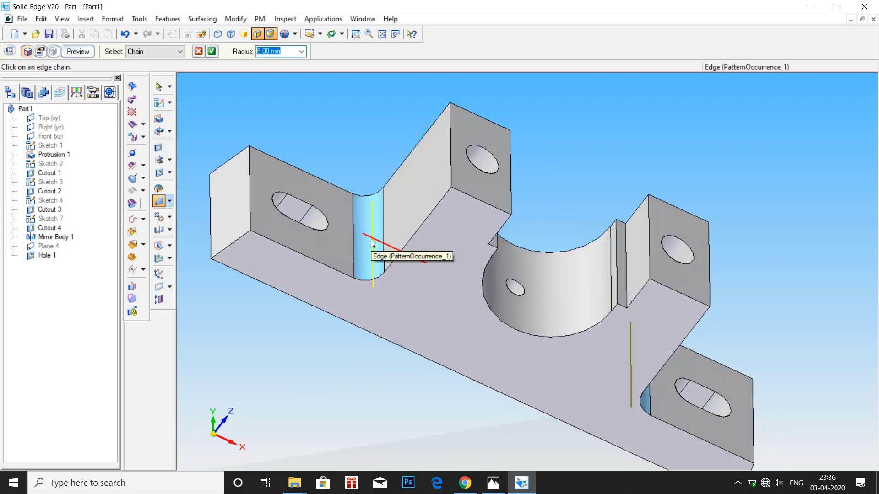
pyautogui.press('Return')
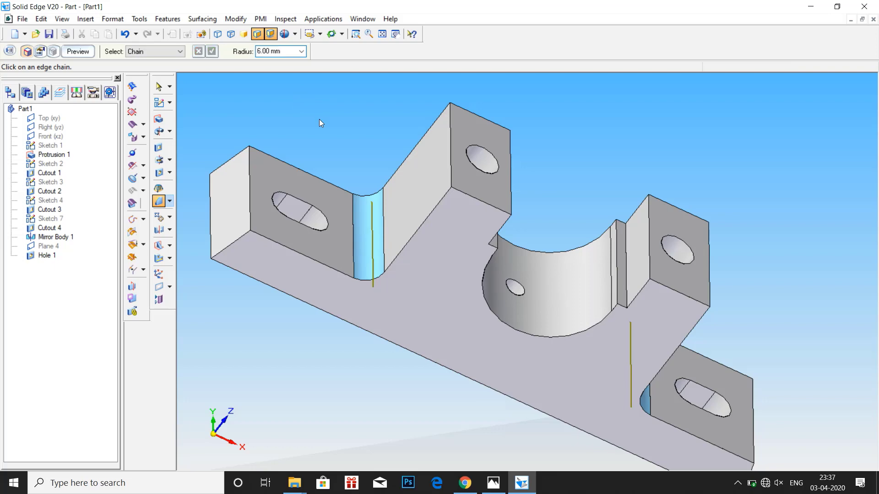
# Try to add a 2 mm round on the outer end edge of the -X underside recess.
pyautogui.moveTo(570, 383); pyautogui.dragTo(589, 243, button='middle')
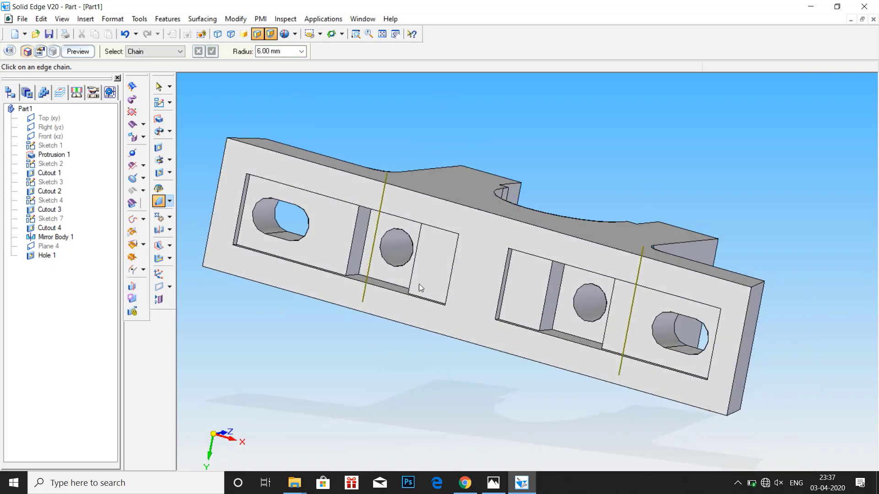
pyautogui.click(240, 218)
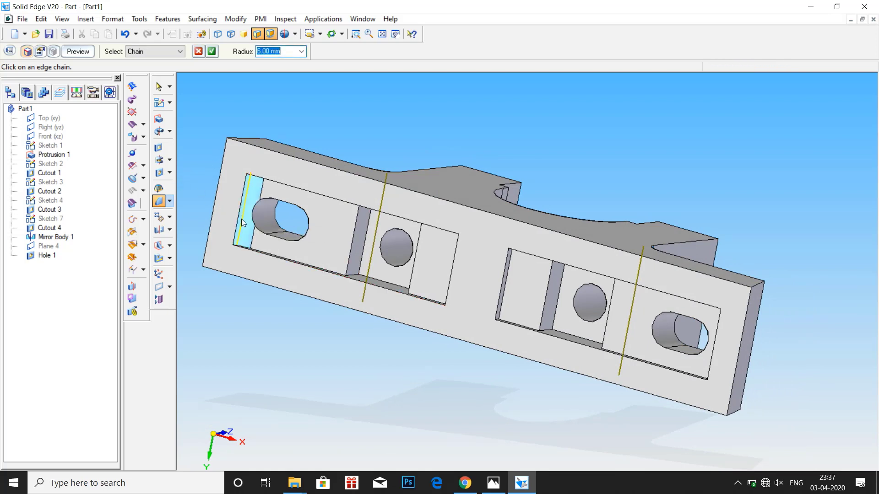
pyautogui.write('2')
pyautogui.press('Return')
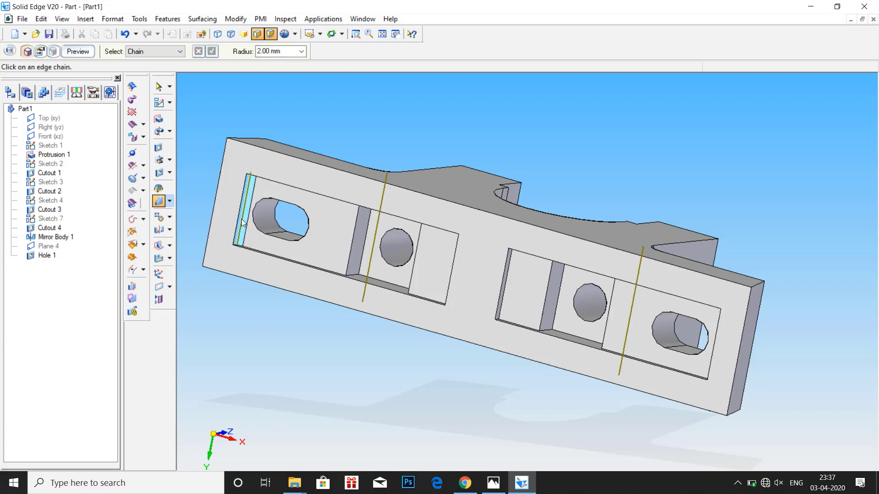
# Try to select the +X underside recess's outer end edge and both recesses' inner end edges for 2 mm rounds.
pyautogui.moveTo(636, 340); pyautogui.dragTo(690, 391, button='middle')
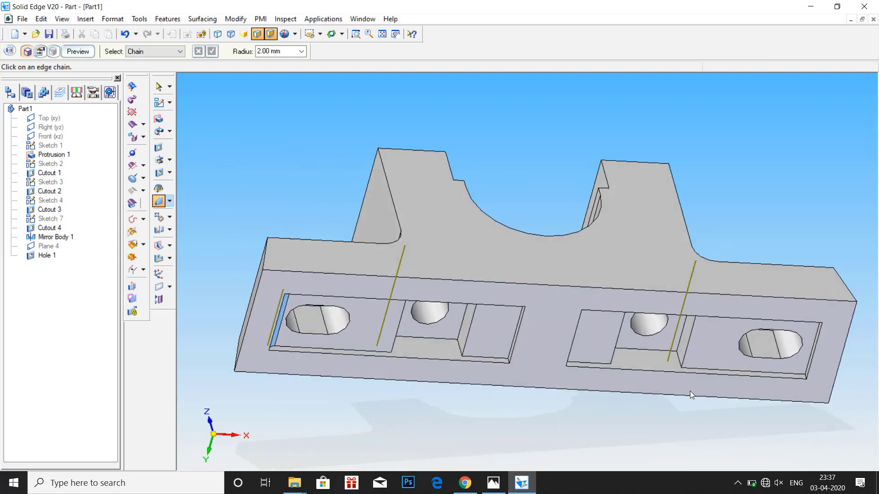
pyautogui.scroll(3, 808, 388)
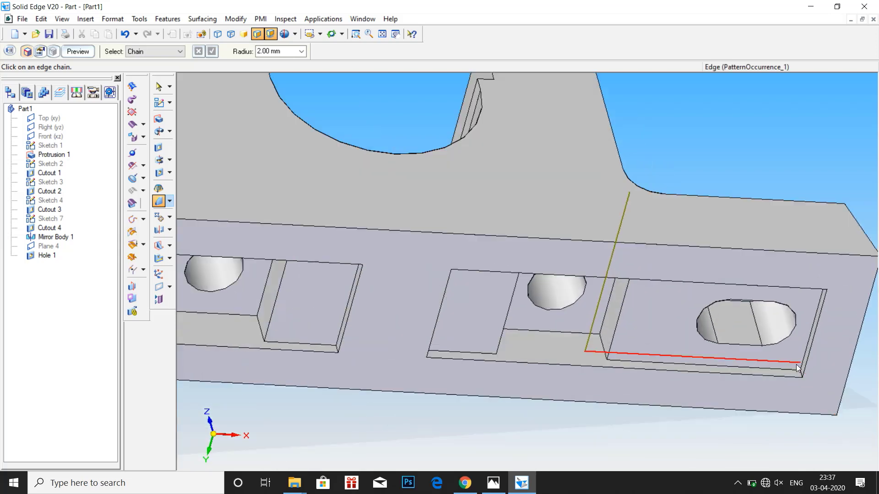
pyautogui.click(801, 362)
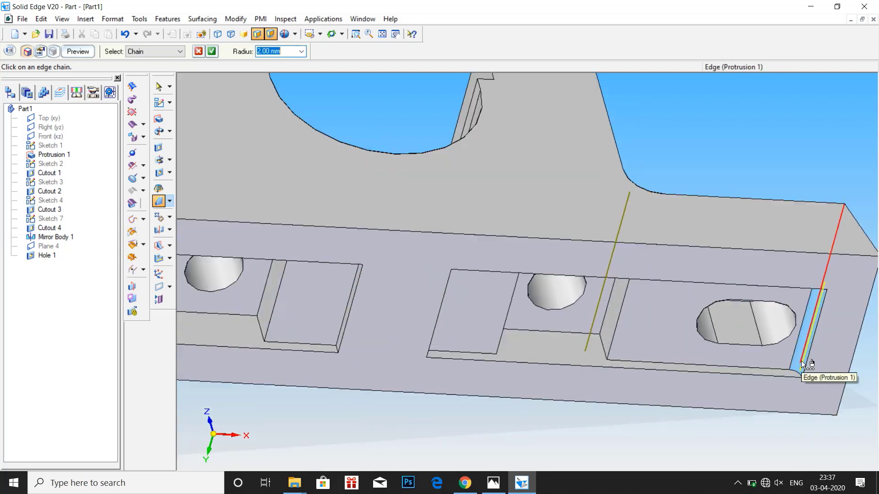
pyautogui.moveTo(519, 488)
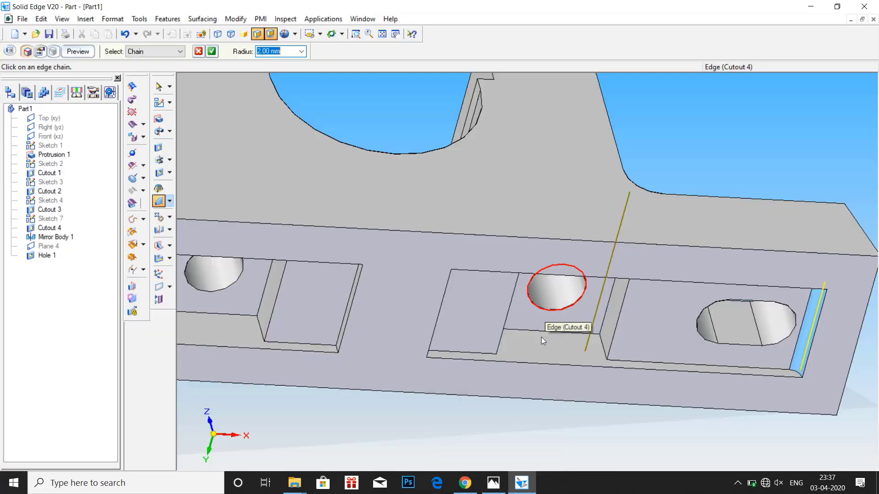
pyautogui.click(494, 483)
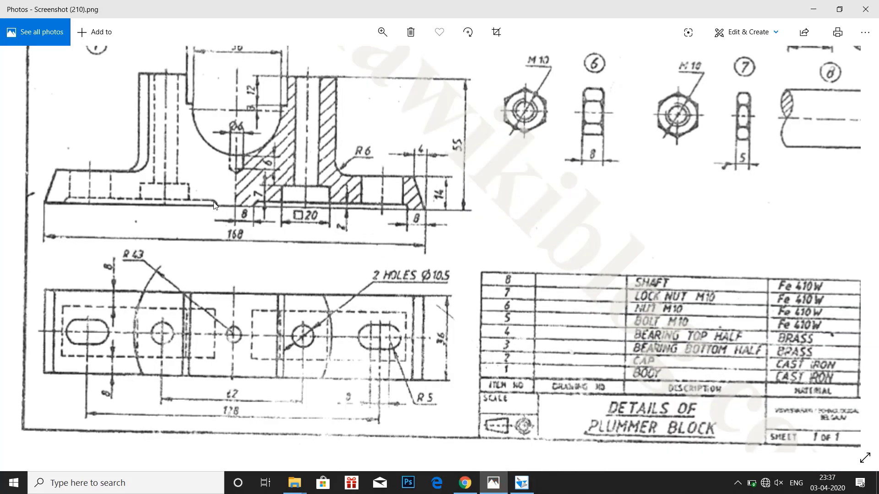
pyautogui.click(522, 483)
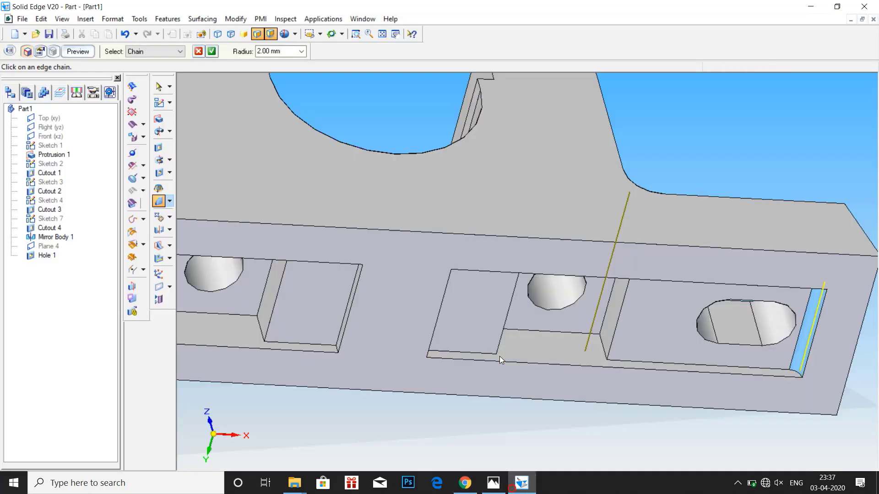
pyautogui.click(348, 301)
pyautogui.moveTo(473, 406); pyautogui.dragTo(367, 286, button='middle')
pyautogui.click(393, 296)
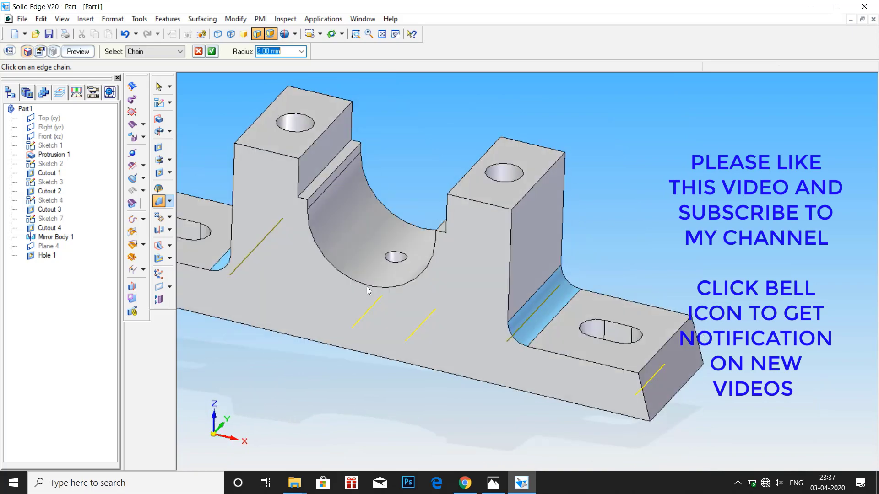
# Open the Material Table and consult the parts list of the reference drawing for the body's material.
pyautogui.click(504, 492)
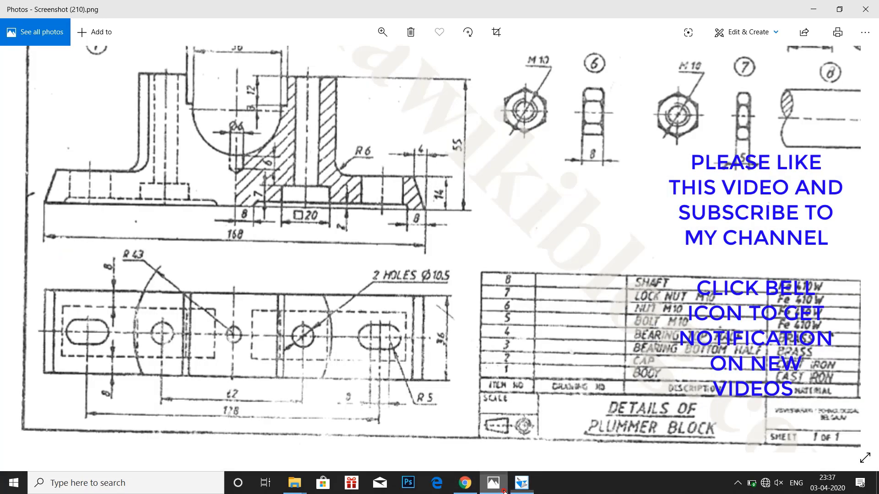
pyautogui.click(502, 488)
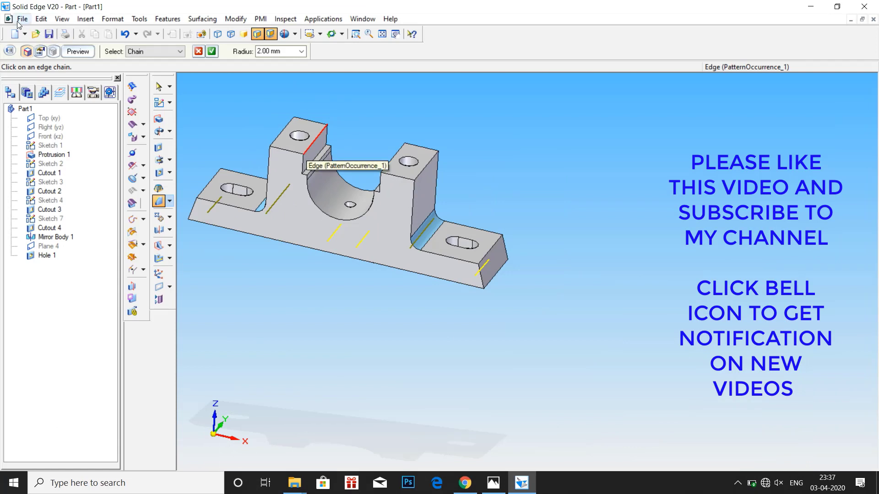
pyautogui.click(139, 19)
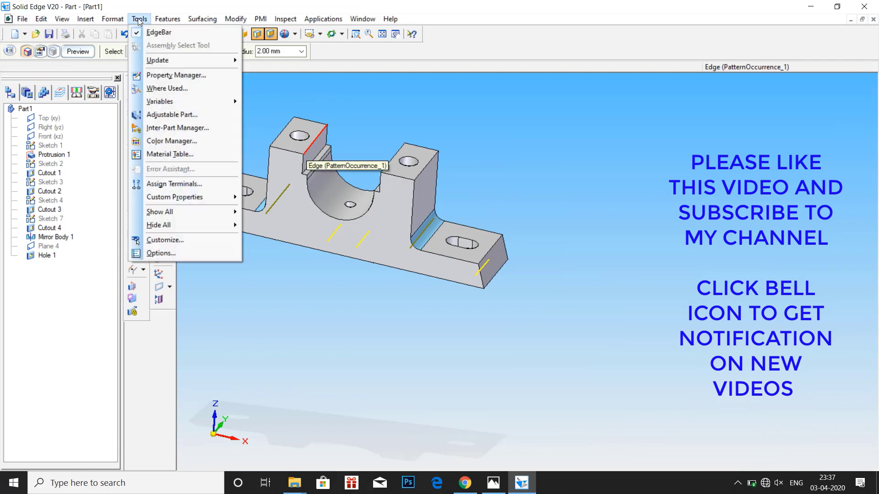
pyautogui.click(169, 154)
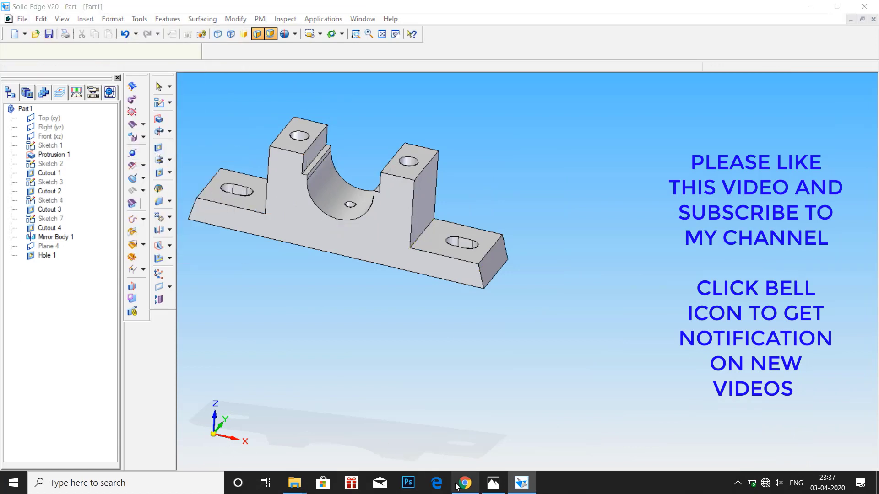
pyautogui.click(492, 485)
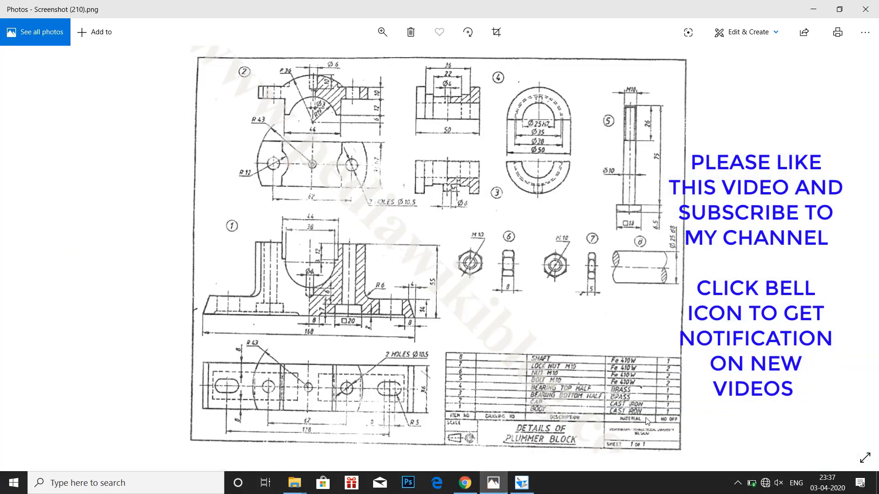